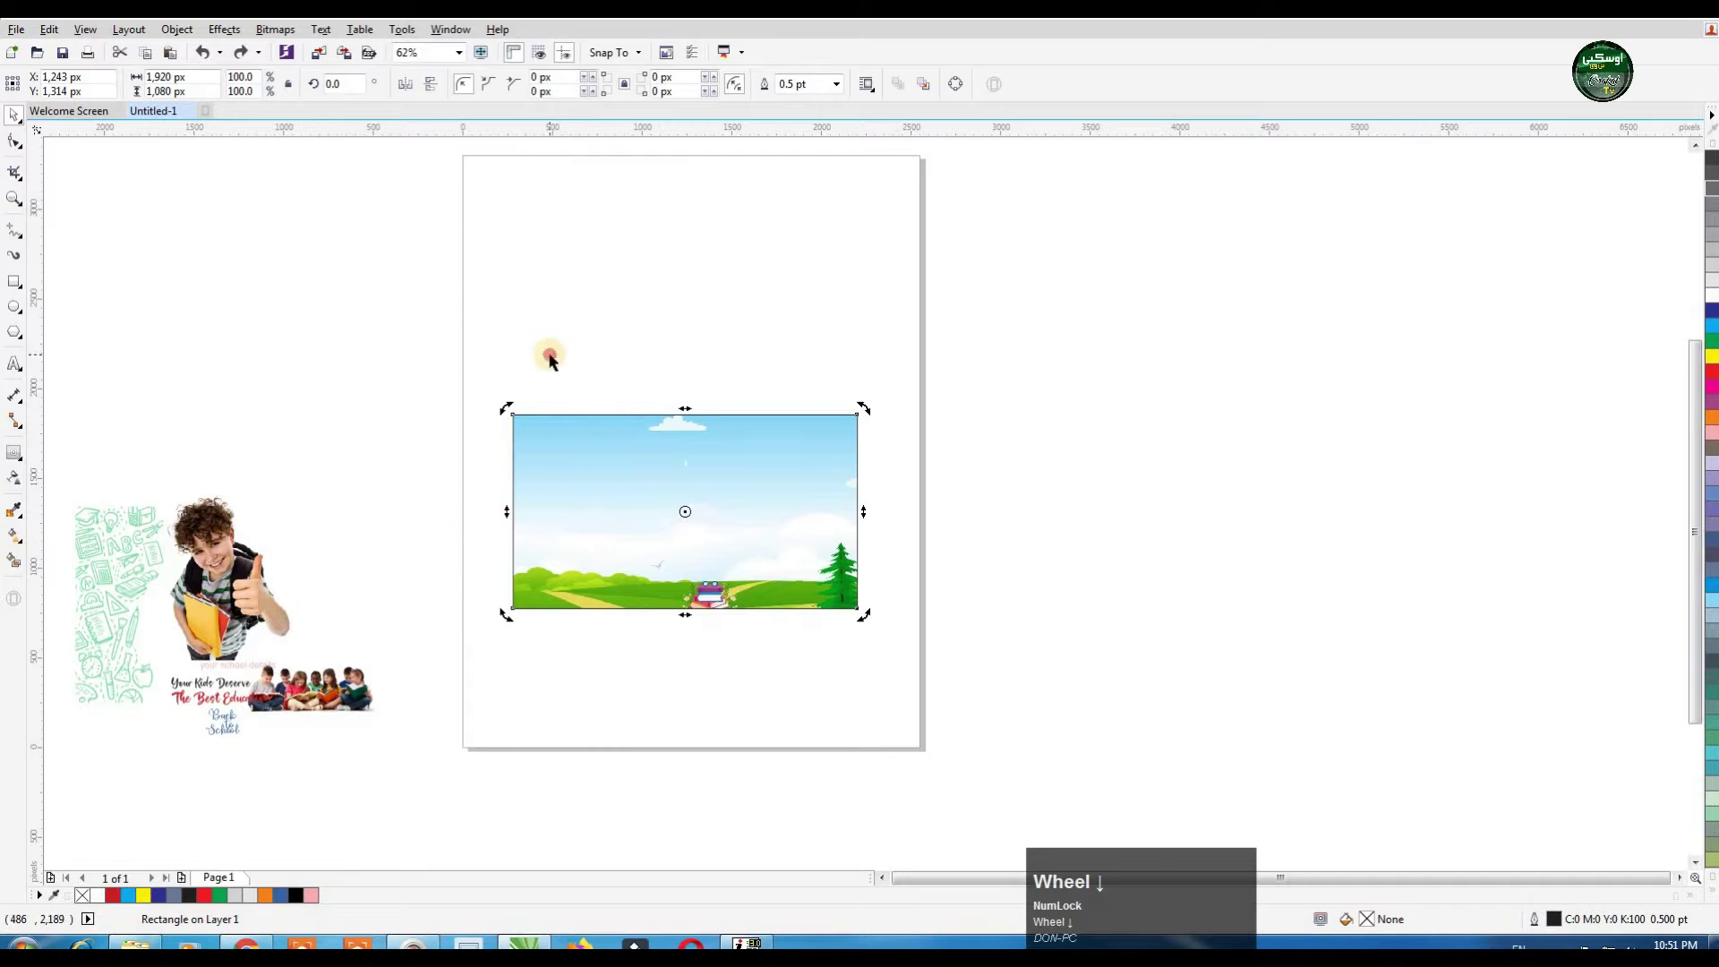
{"action": "left_click", "coordinate": [584, 453]}
{"action": "left_click_drag", "start_coordinate": [562, 460], "coordinate": [564, 497]}
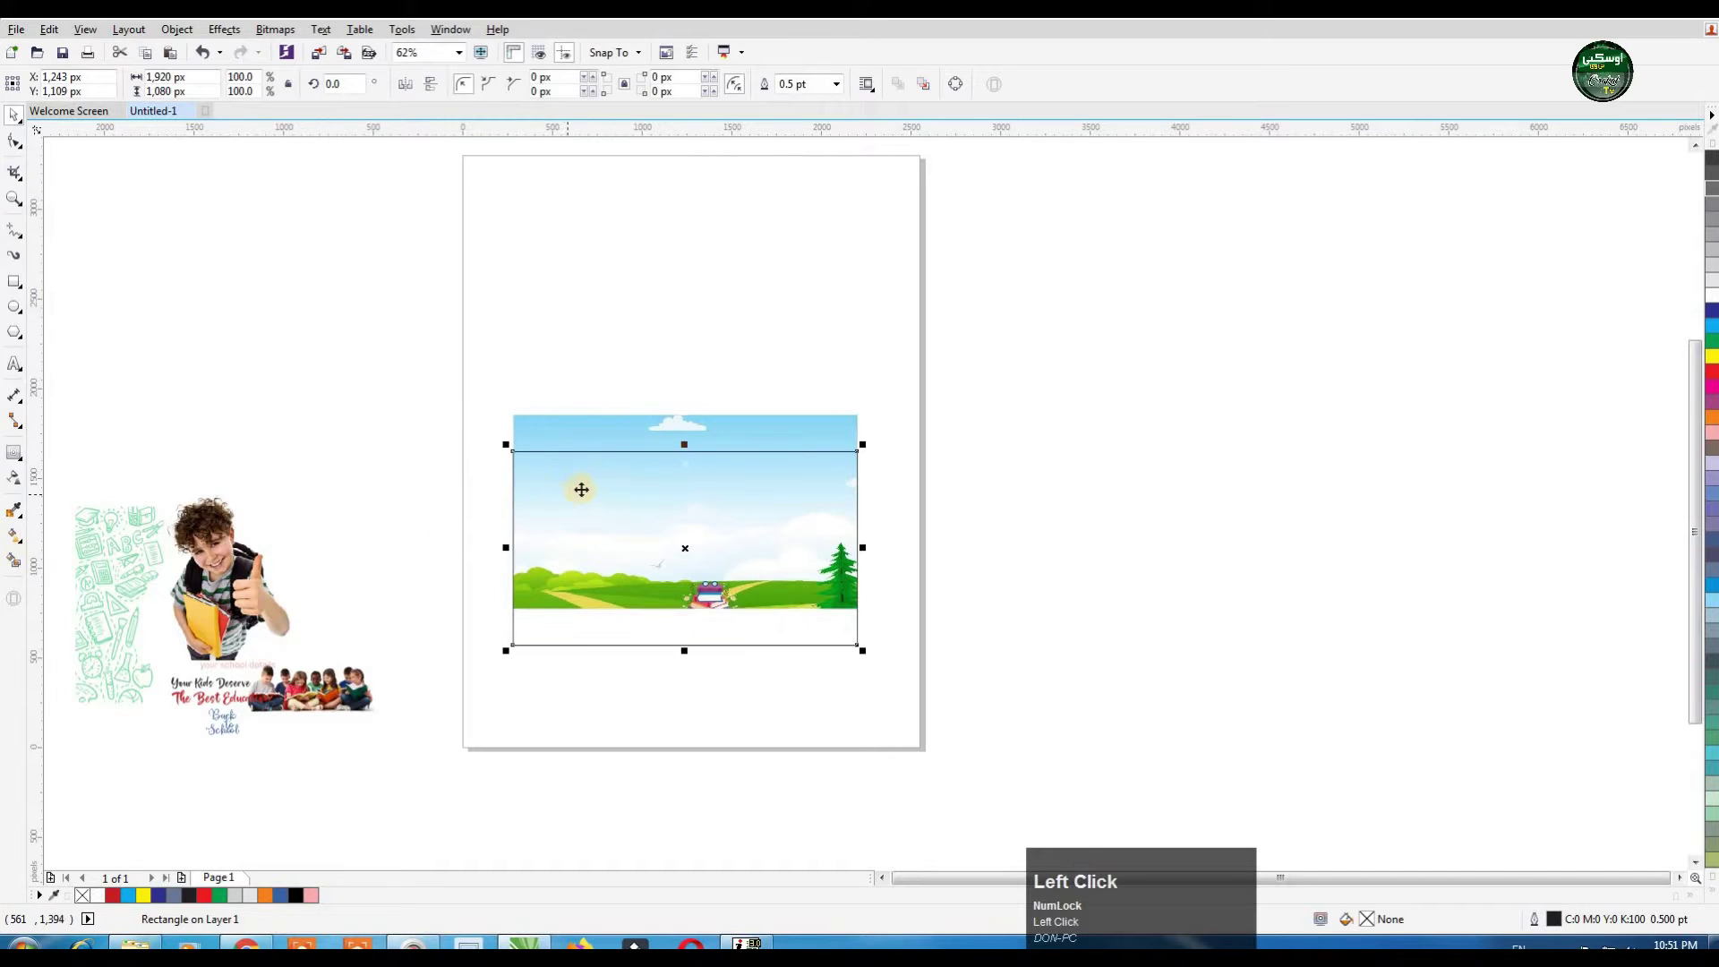
{"action": "key", "text": "ctrl+z"}
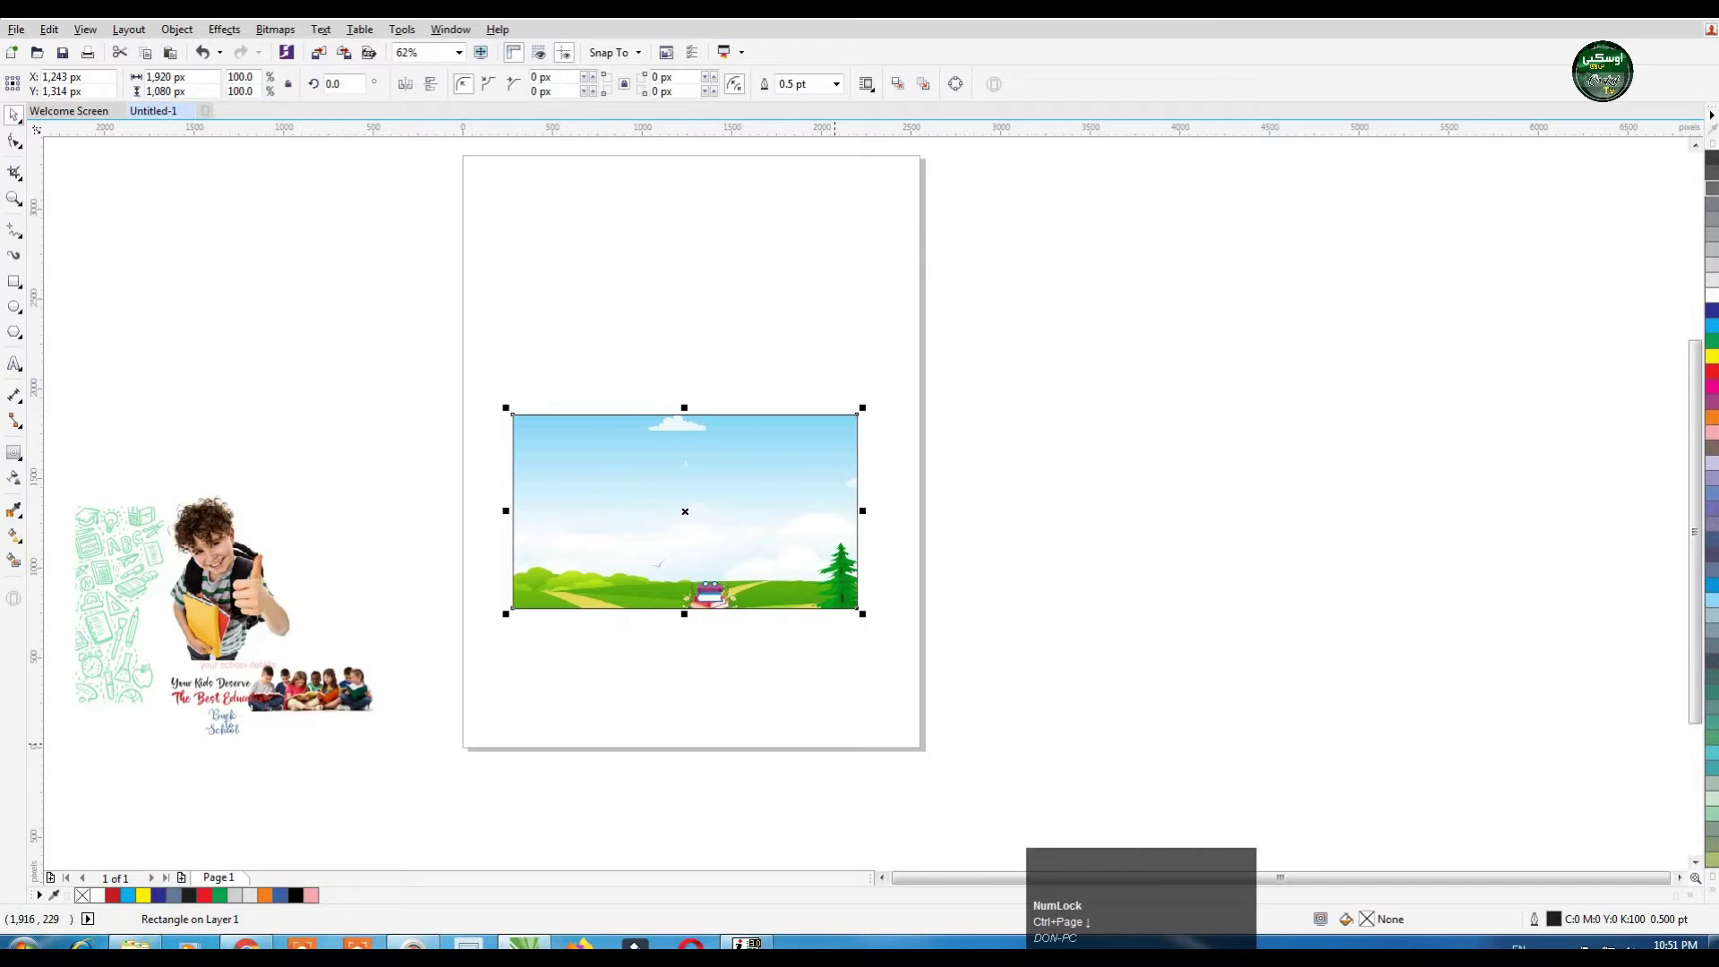
{"action": "left_click", "coordinate": [724, 446]}
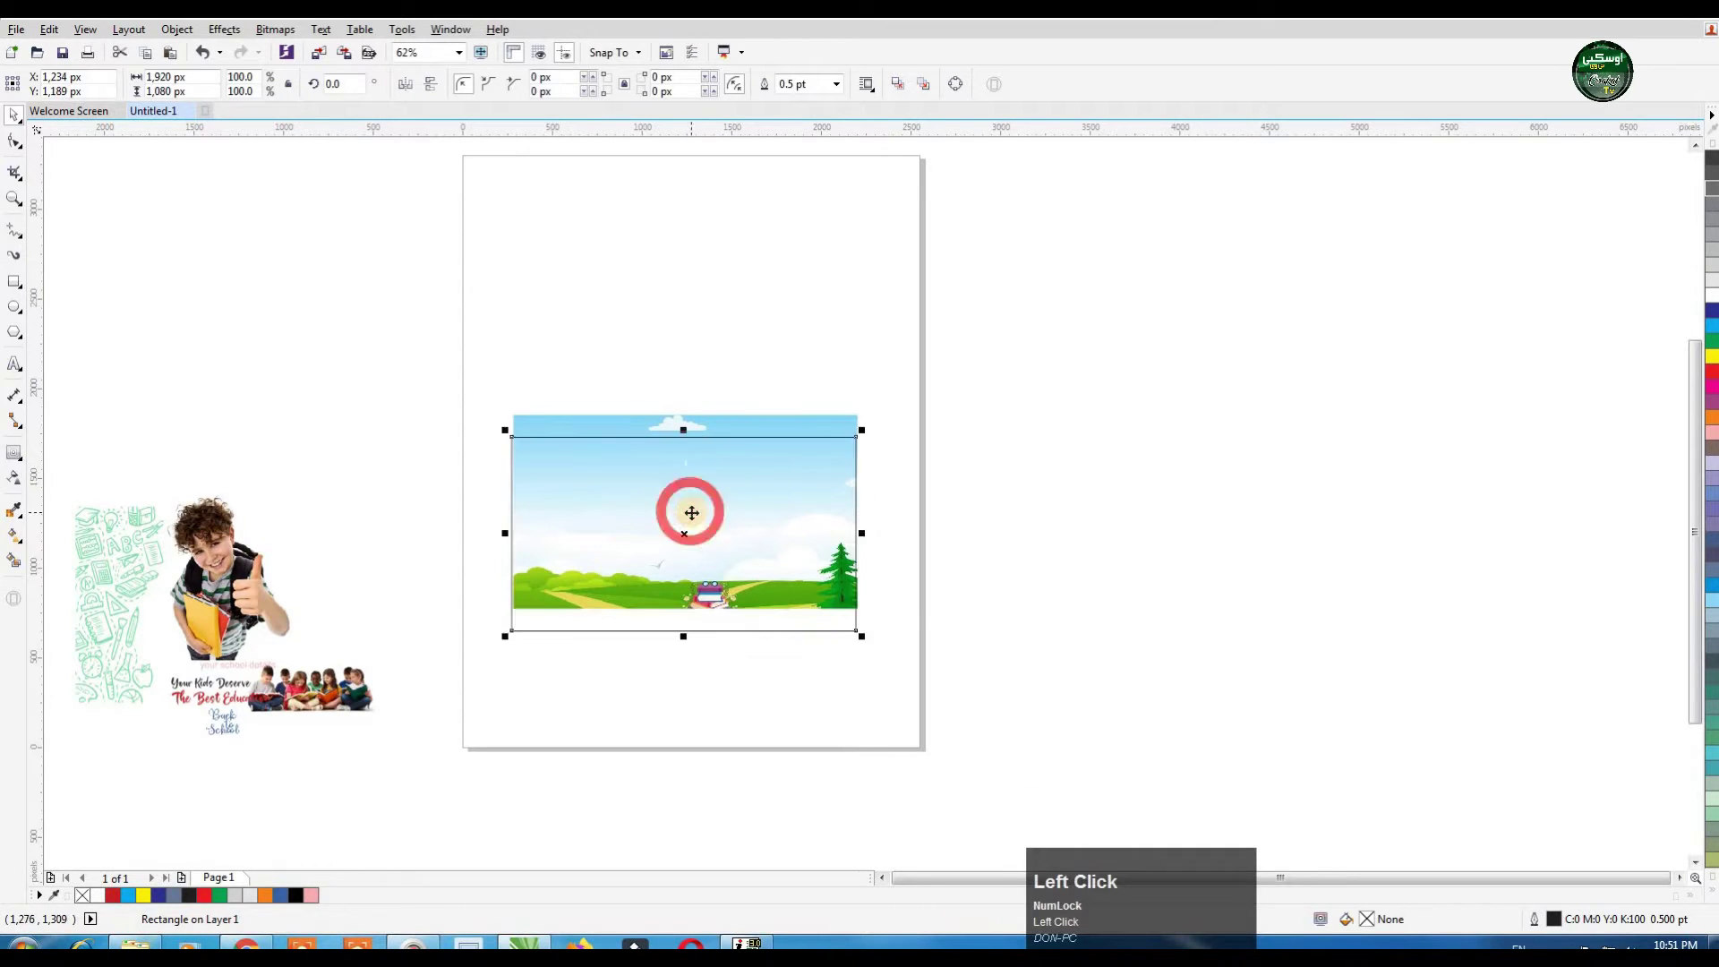
{"action": "key", "text": "ctrl+z"}
Step: Send the 1,920 × 1,080 px rectangle behind the landscape picture
{"action": "key", "text": "ctrl+End"}
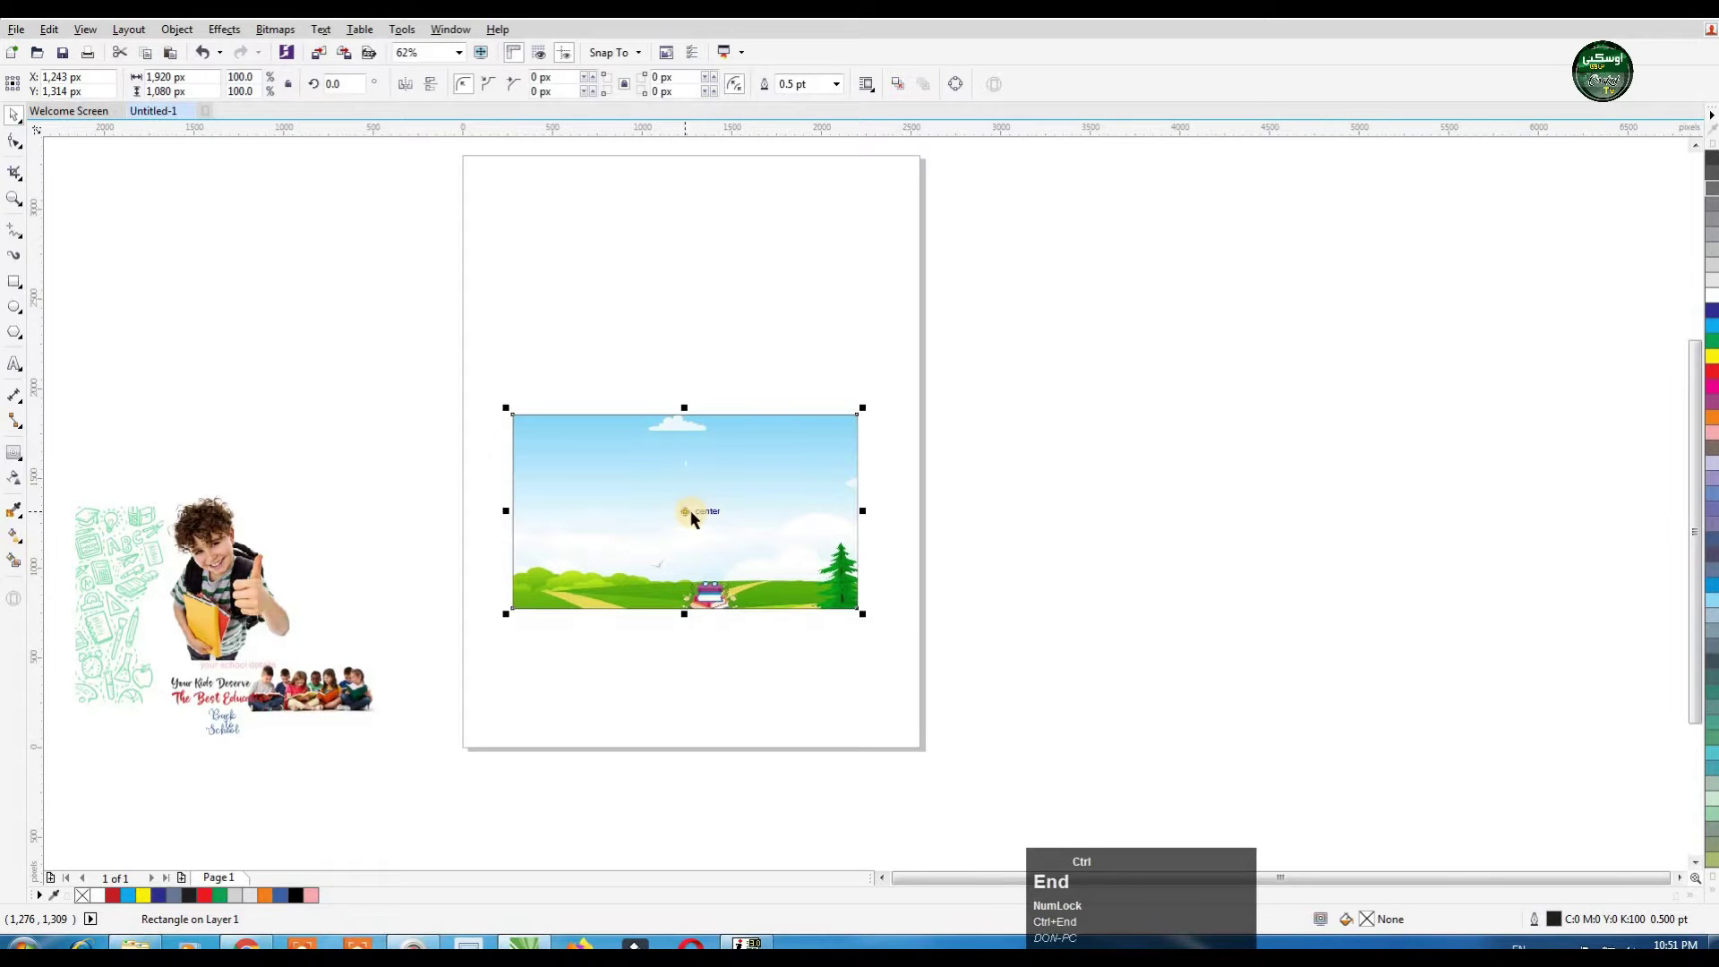
{"action": "left_click", "coordinate": [691, 491]}
{"action": "left_click_drag", "start_coordinate": [690, 480], "coordinate": [692, 529]}
{"action": "key", "text": "ctrl+z"}
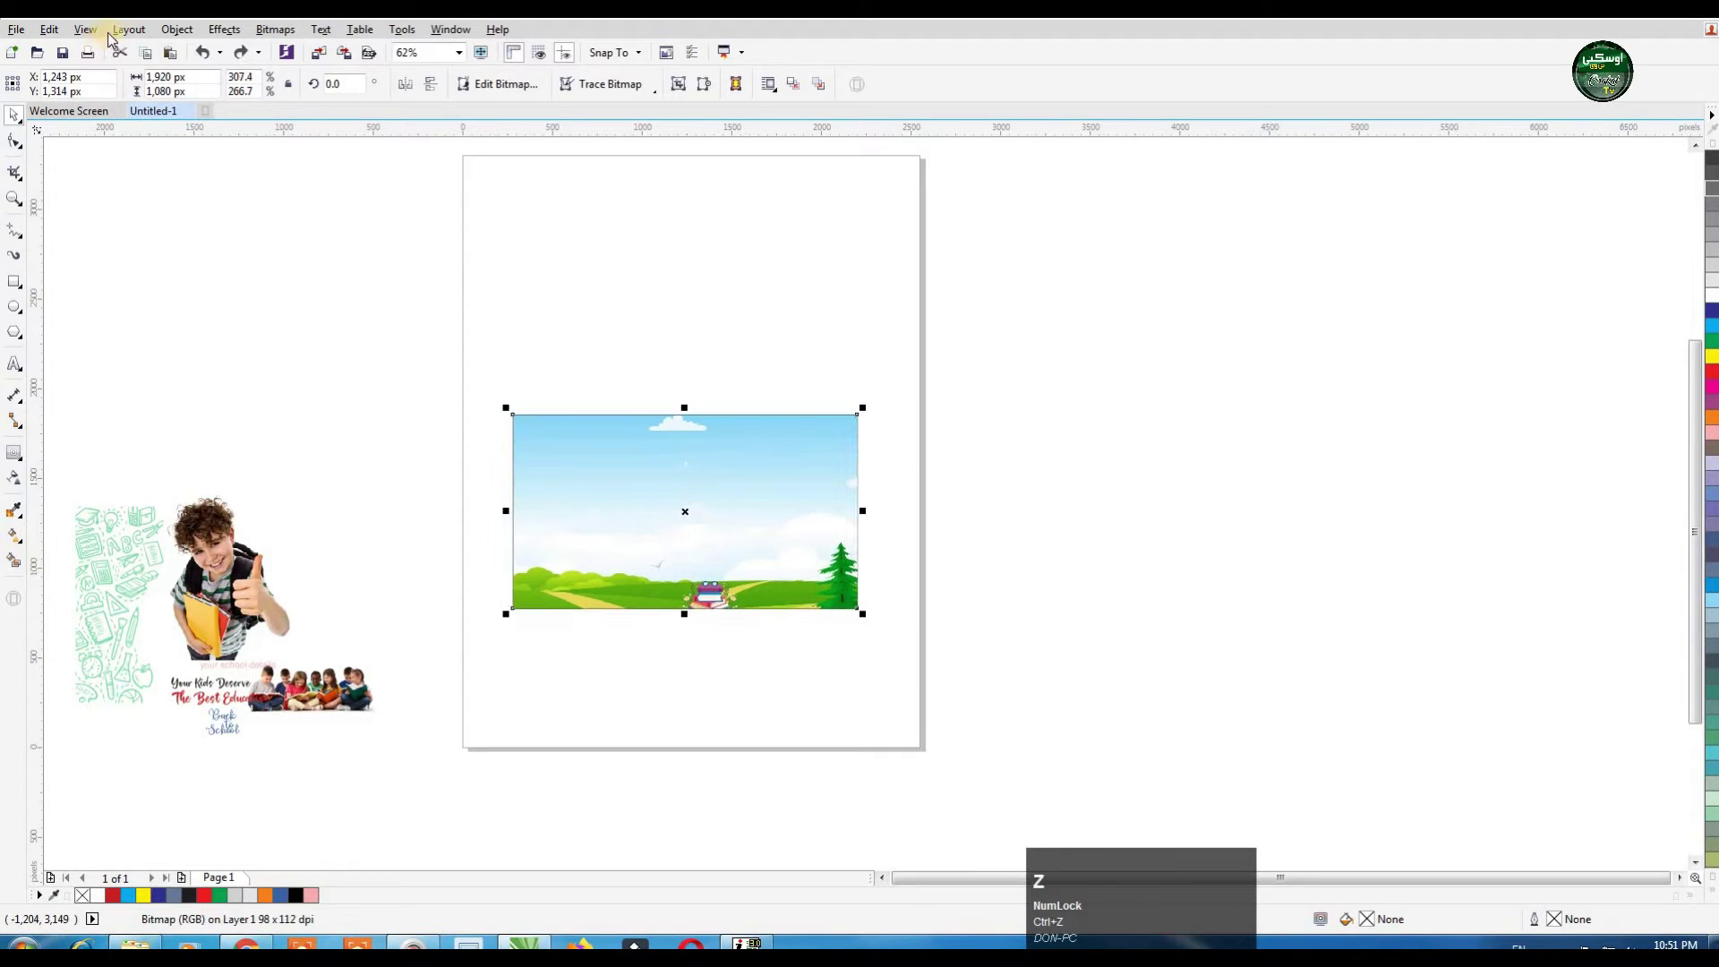
Step: Try to place the landscape picture inside a PowerClip frame while it still covers the rectangle
{"action": "left_click", "coordinate": [178, 29]}
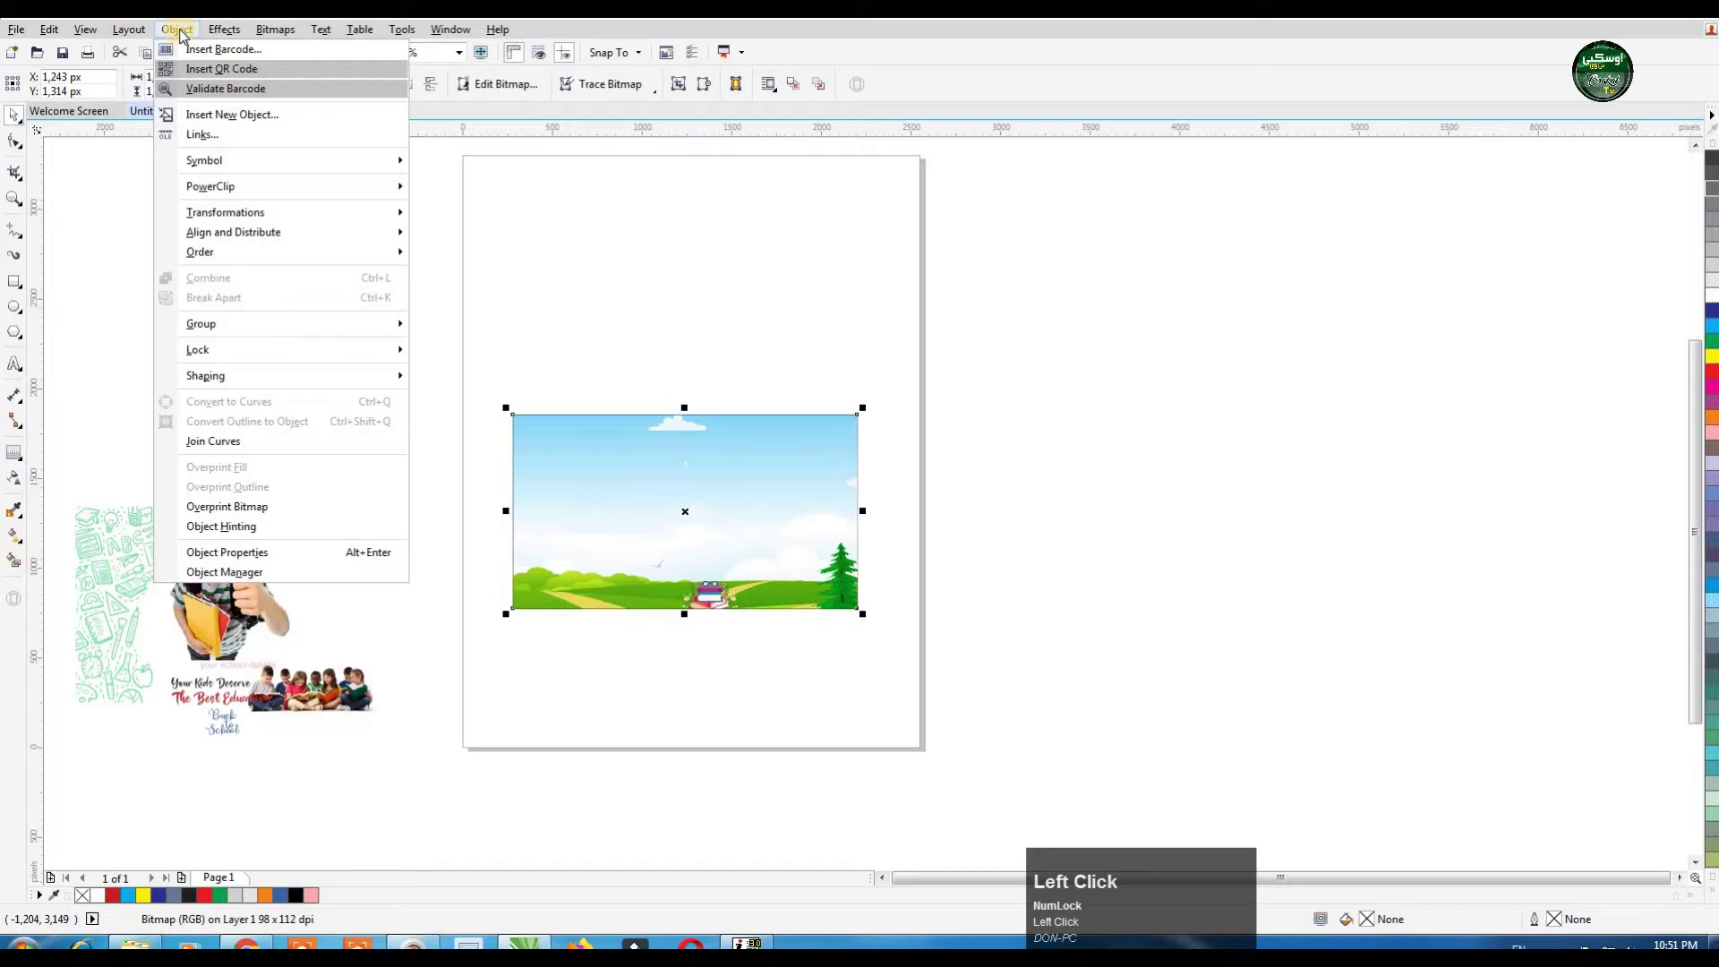
{"action": "mouse_move", "coordinate": [218, 186]}
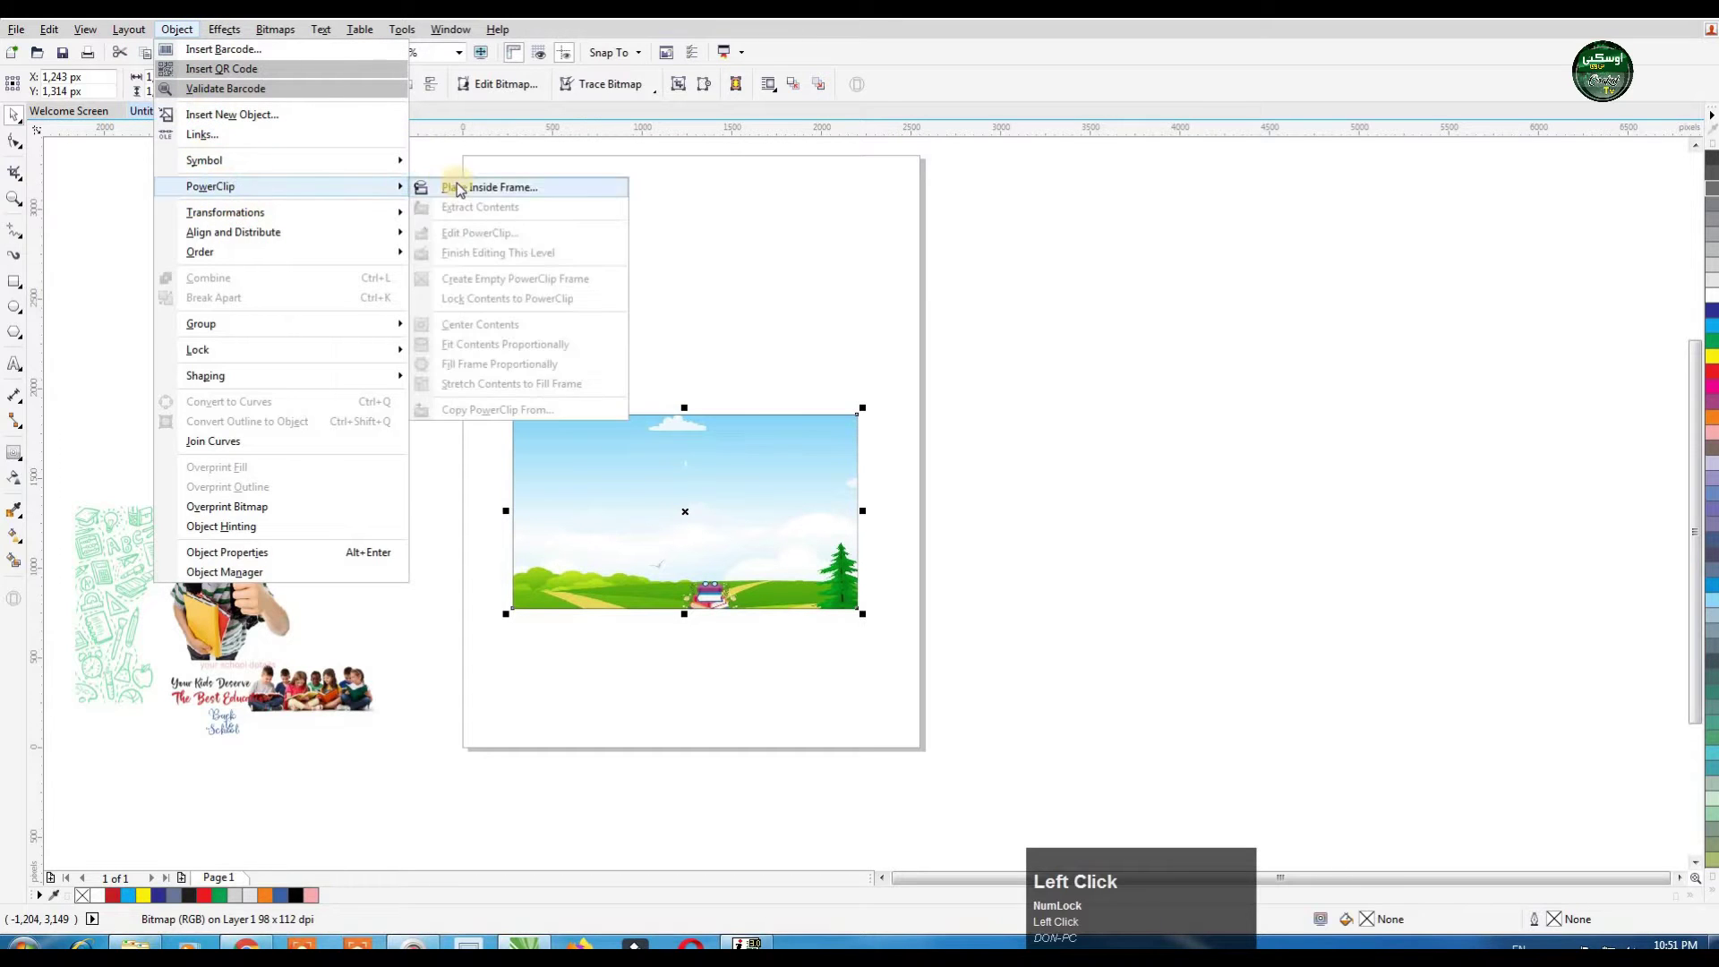
{"action": "left_click", "coordinate": [459, 187]}
{"action": "left_click", "coordinate": [607, 469]}
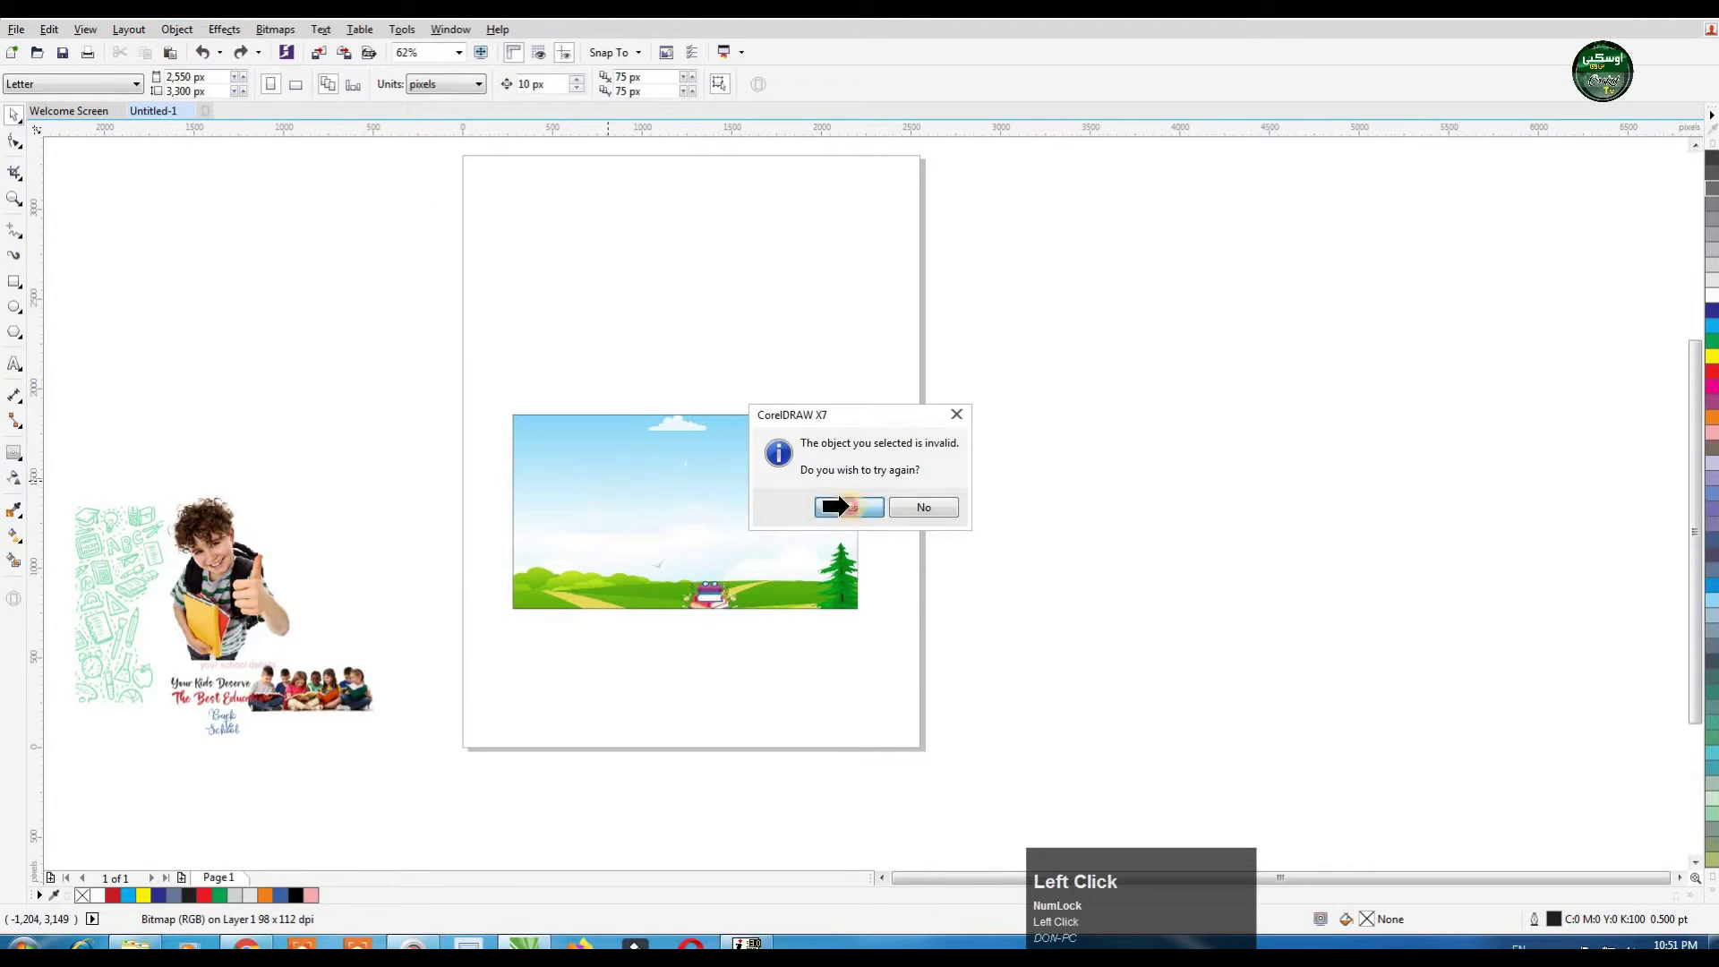
{"action": "left_click", "coordinate": [846, 507]}
{"action": "left_click", "coordinate": [862, 439]}
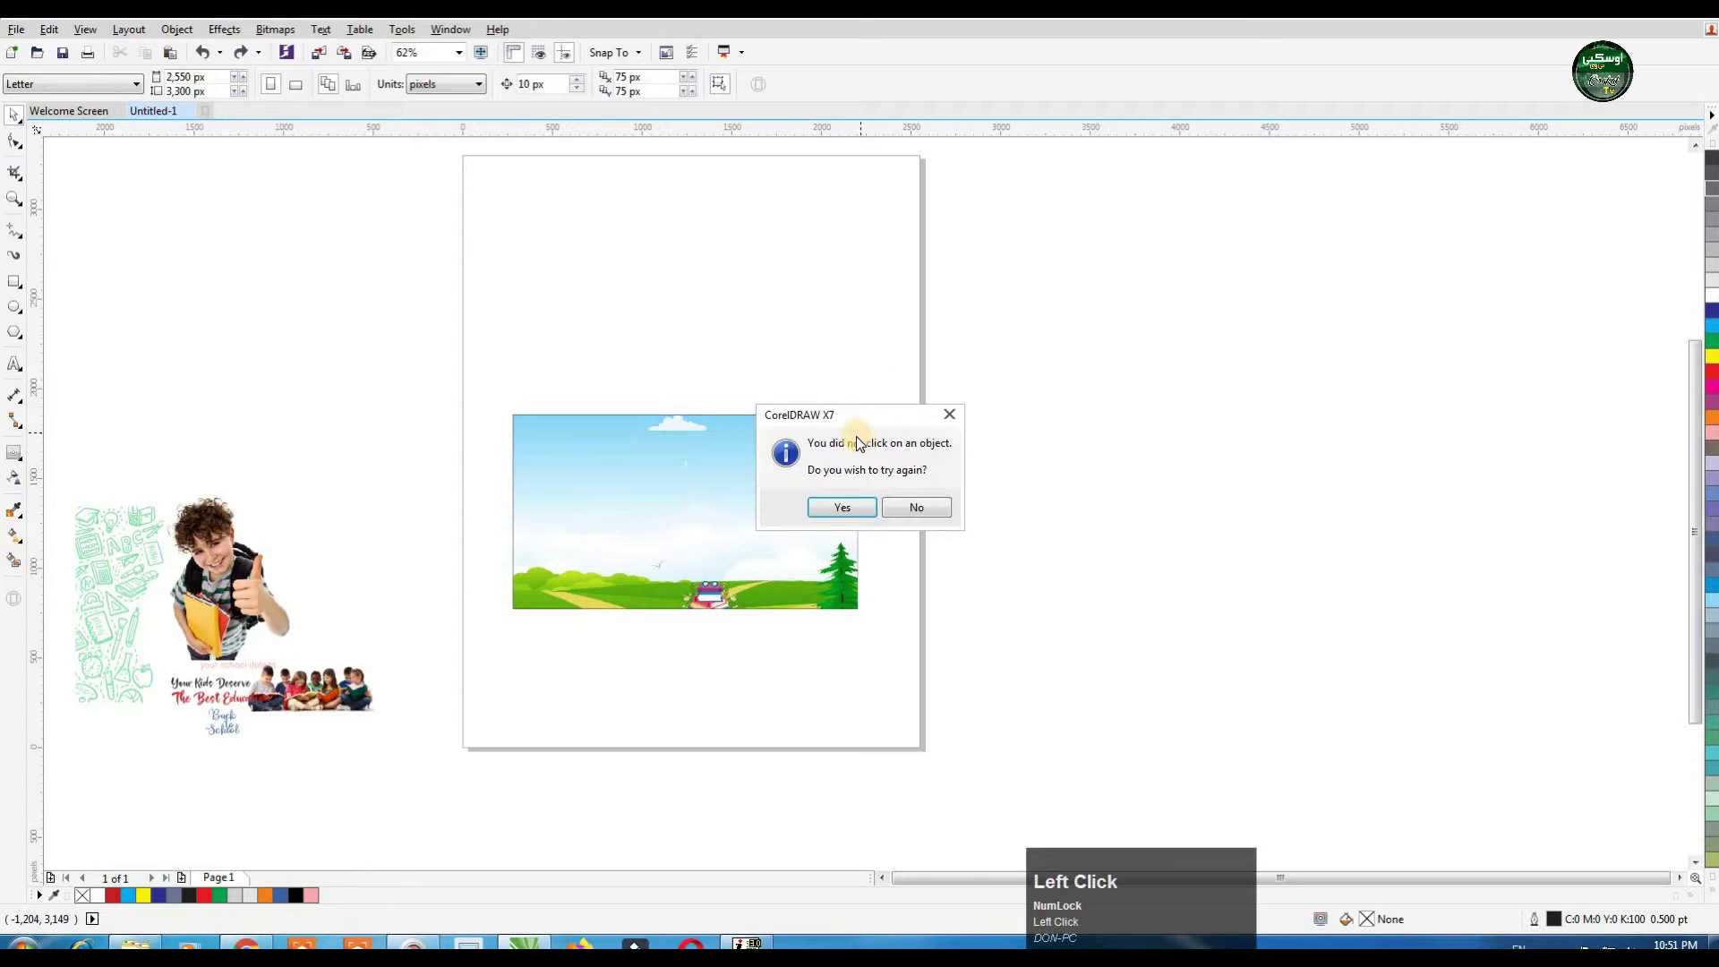
{"action": "left_click", "coordinate": [904, 507]}
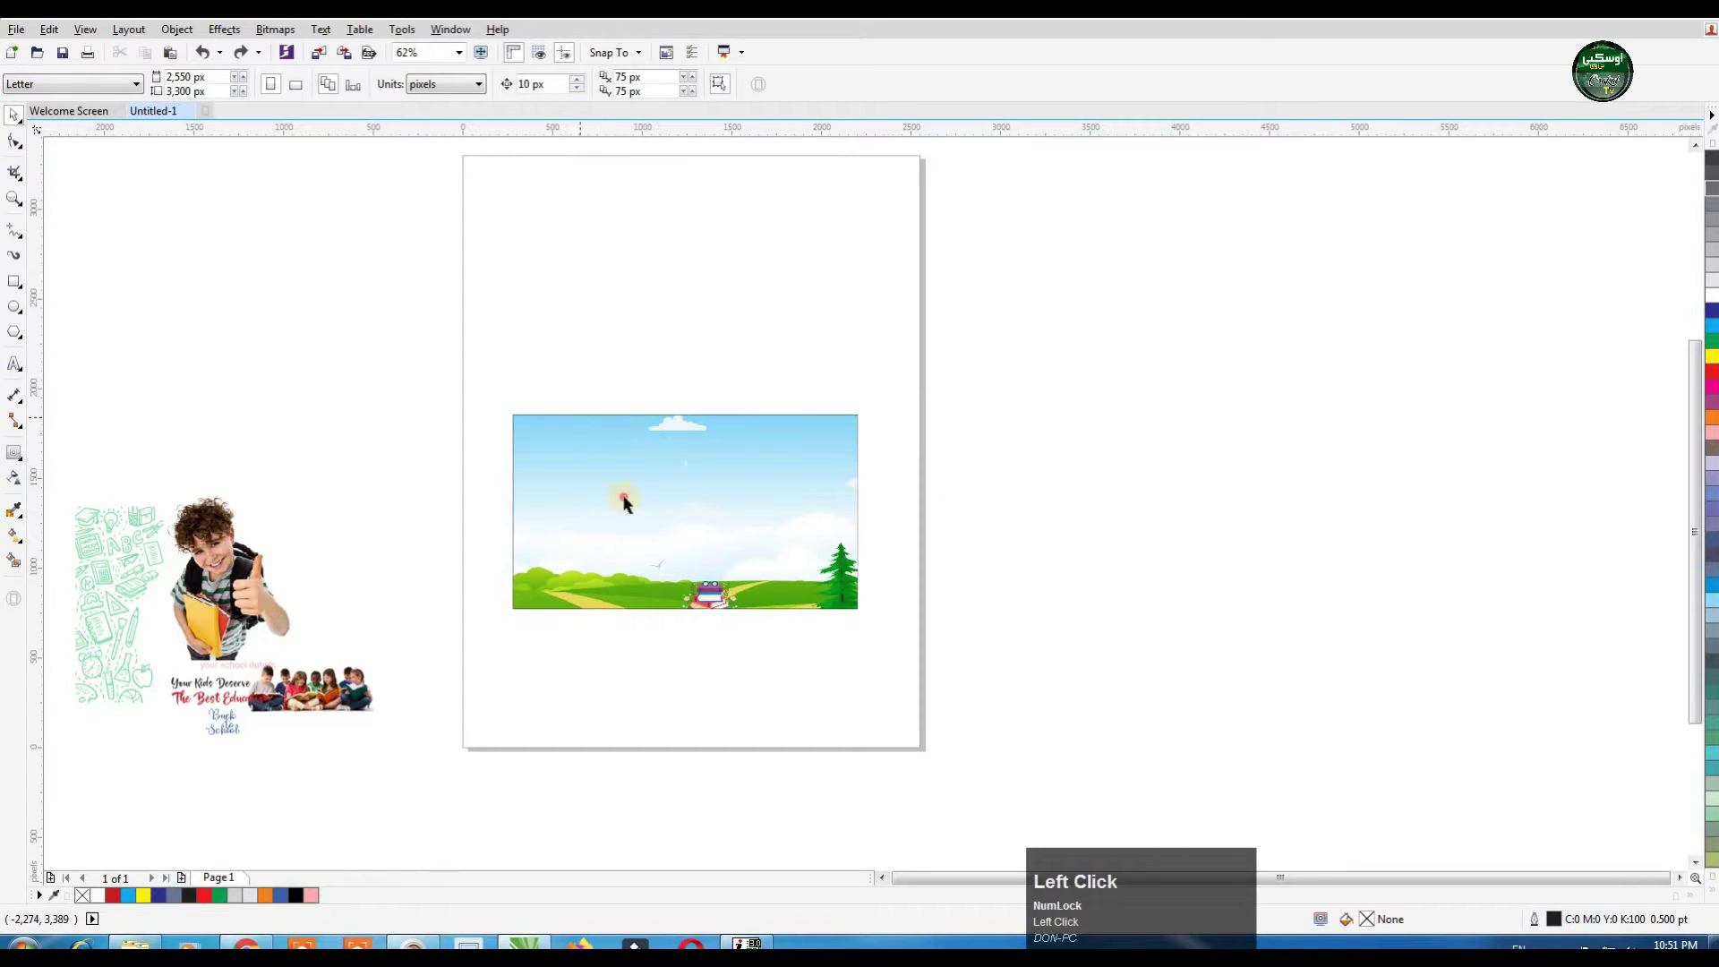
Step: Move the landscape picture down to expose the rectangle, and PowerClip the picture inside it
{"action": "left_click_drag", "start_coordinate": [624, 498], "coordinate": [630, 541]}
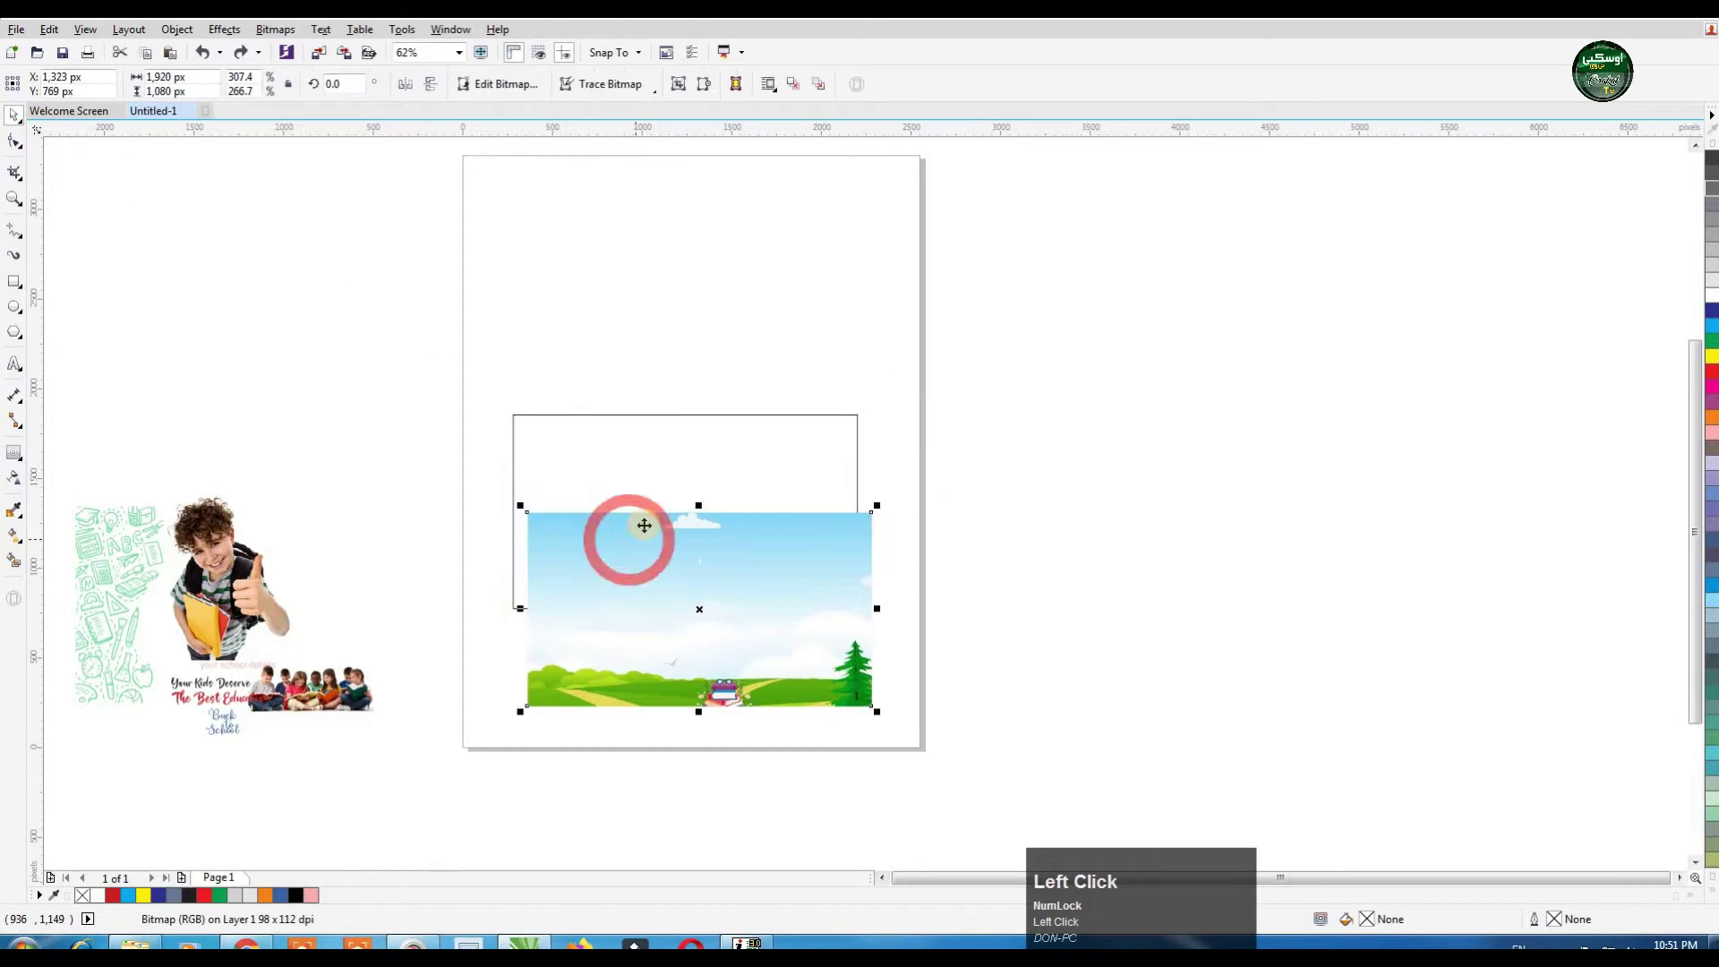
{"action": "left_click", "coordinate": [177, 30]}
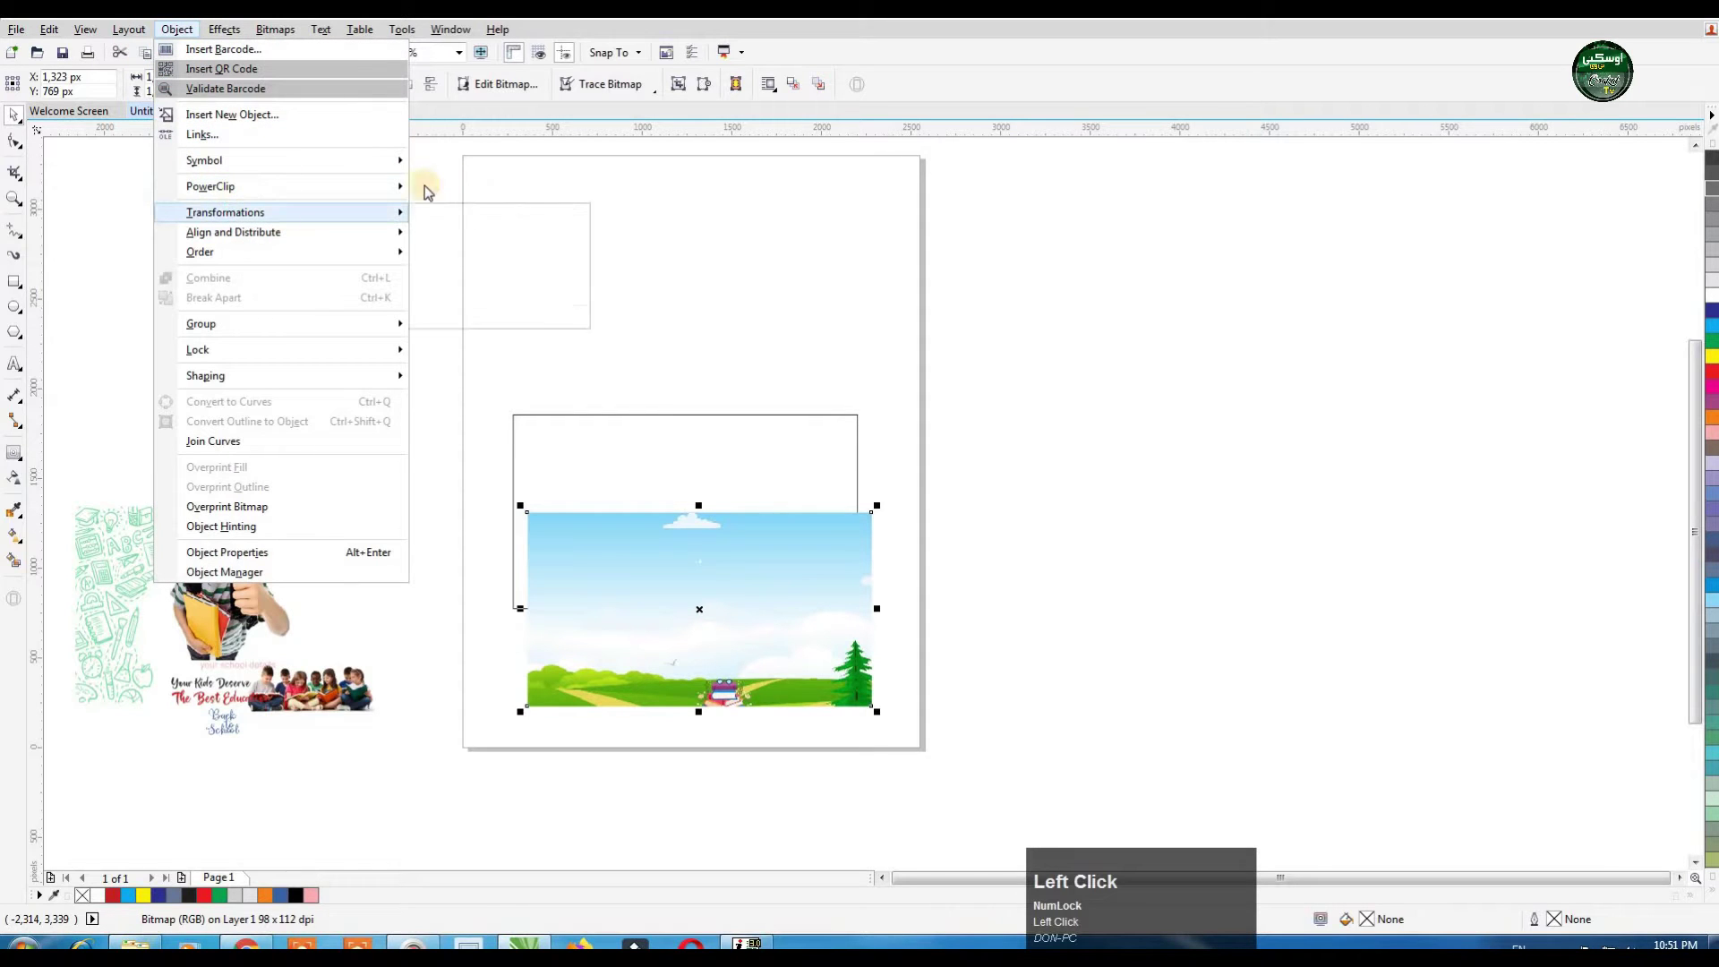
{"action": "left_click", "coordinate": [470, 184]}
{"action": "left_click", "coordinate": [652, 486]}
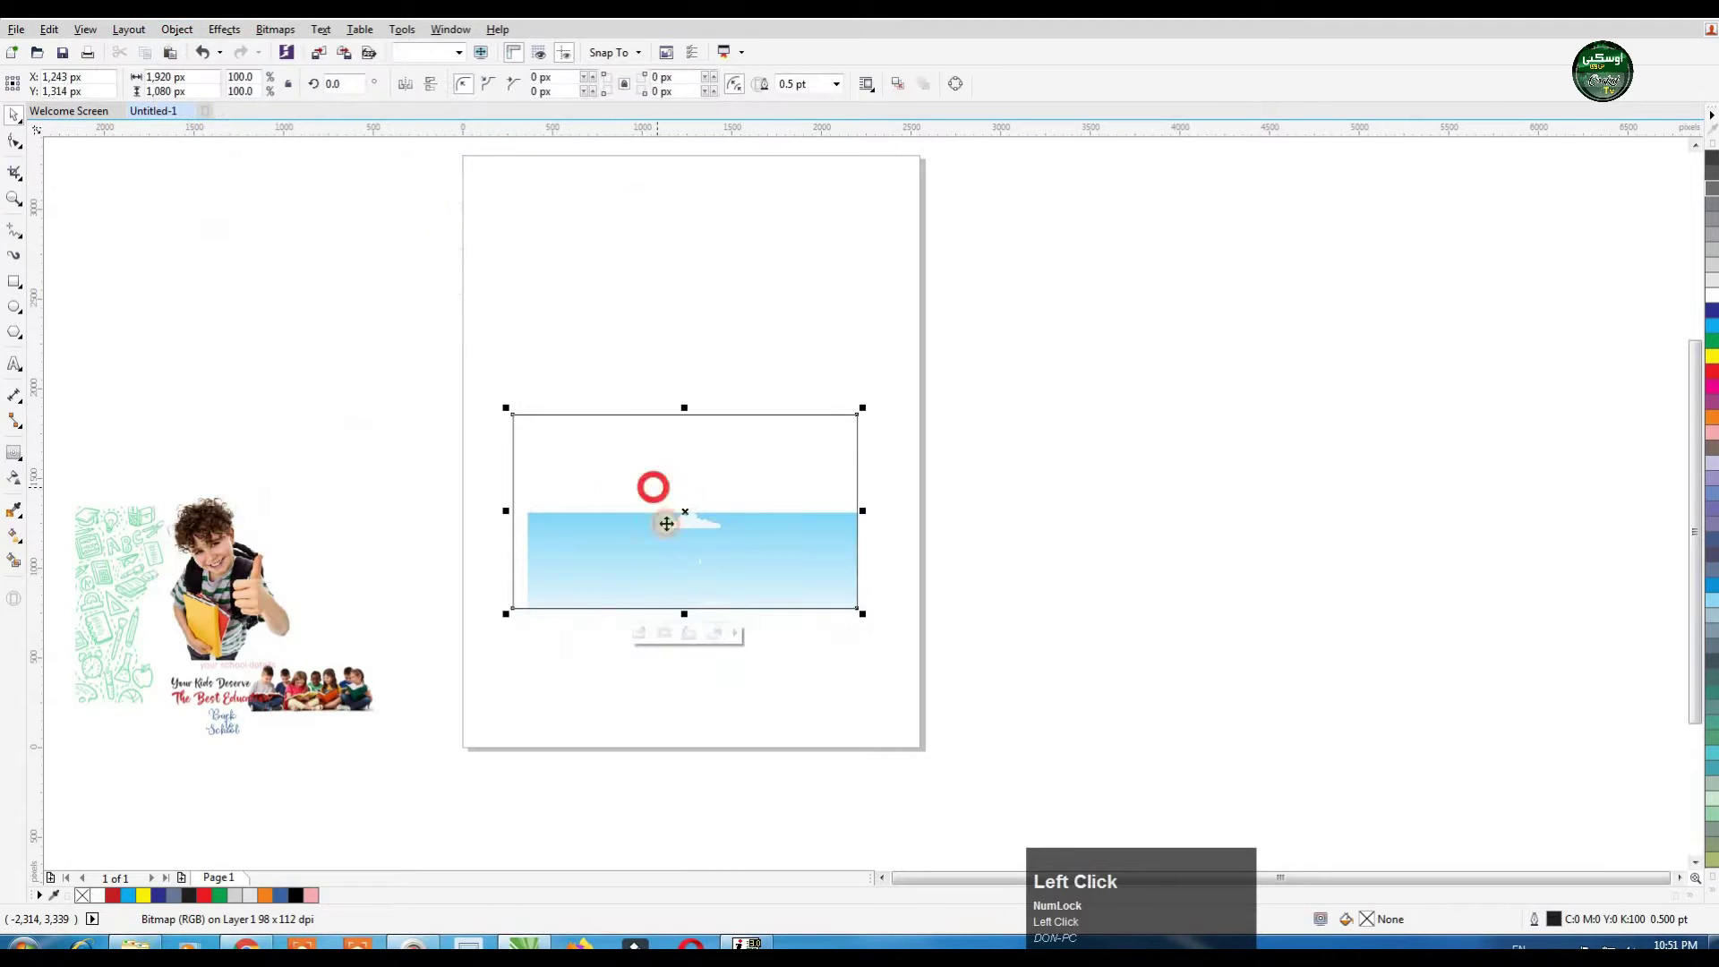
Step: Edit the PowerClip contents so the landscape picture fills the rectangle frame exactly, and finish editing
{"action": "left_click", "coordinate": [638, 633]}
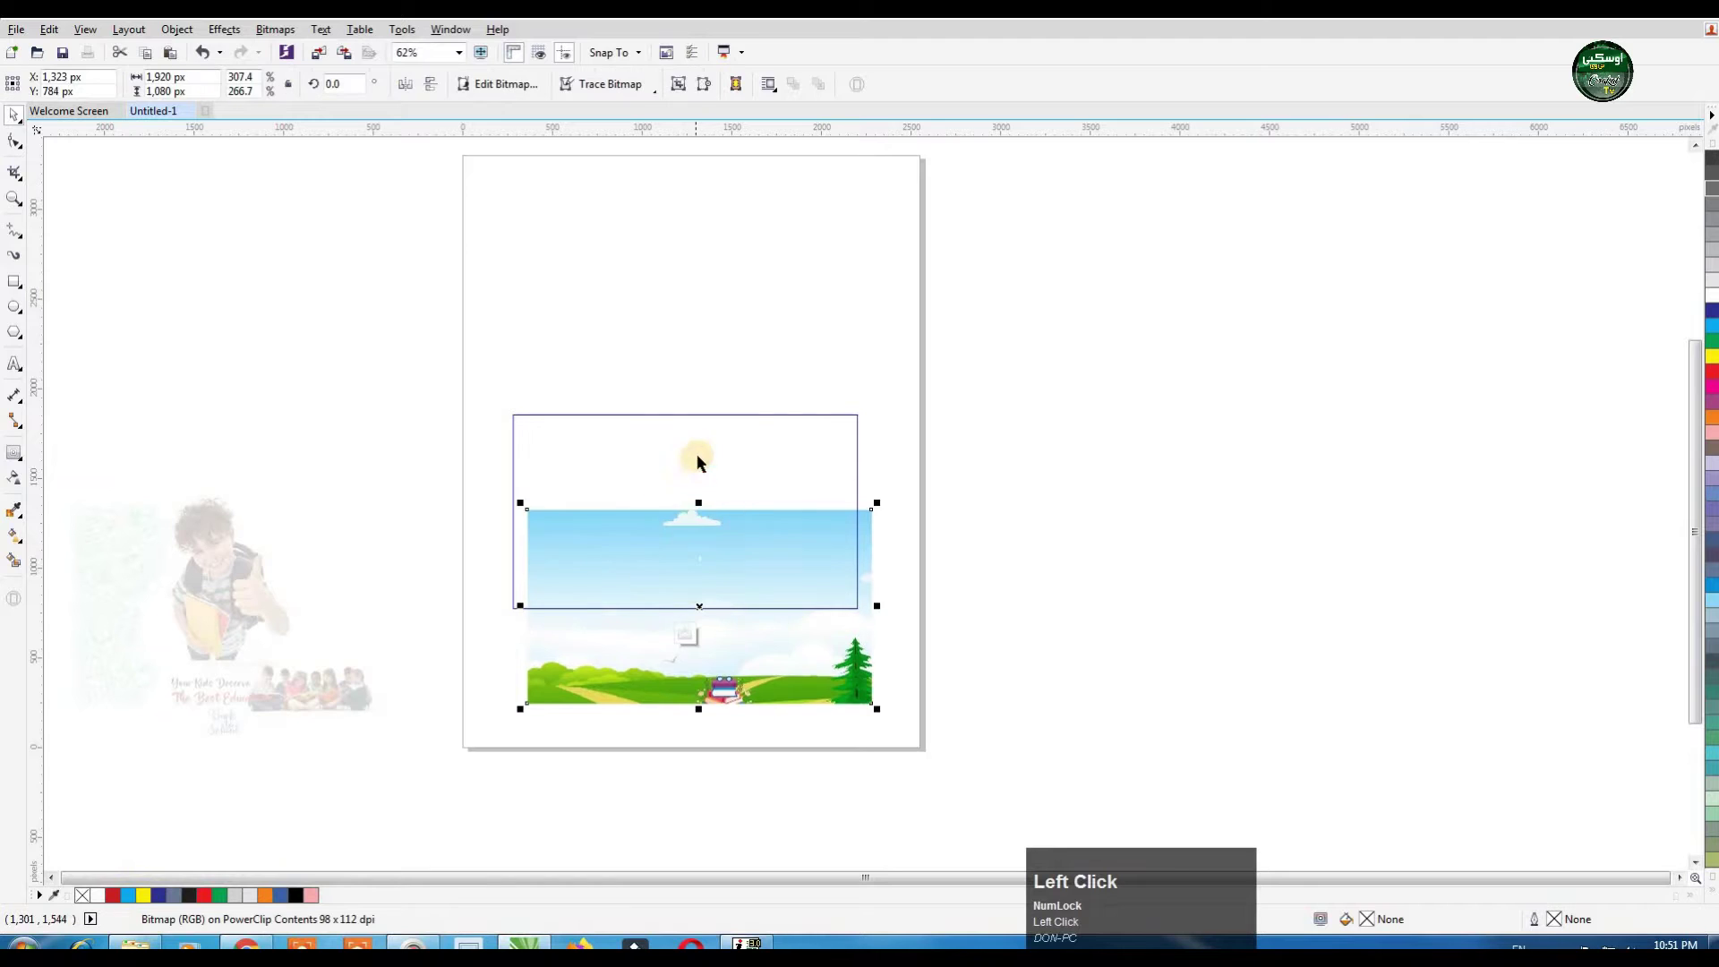
{"action": "mouse_move", "coordinate": [678, 530]}
{"action": "left_mouse_down"}
{"action": "mouse_move", "coordinate": [674, 441]}
{"action": "mouse_move", "coordinate": [671, 541]}
{"action": "left_mouse_up"}
{"action": "scroll", "coordinate": [678, 505], "scroll_direction": "up", "scroll_amount": 4}
{"action": "scroll", "coordinate": [672, 541], "scroll_direction": "down", "scroll_amount": 2}
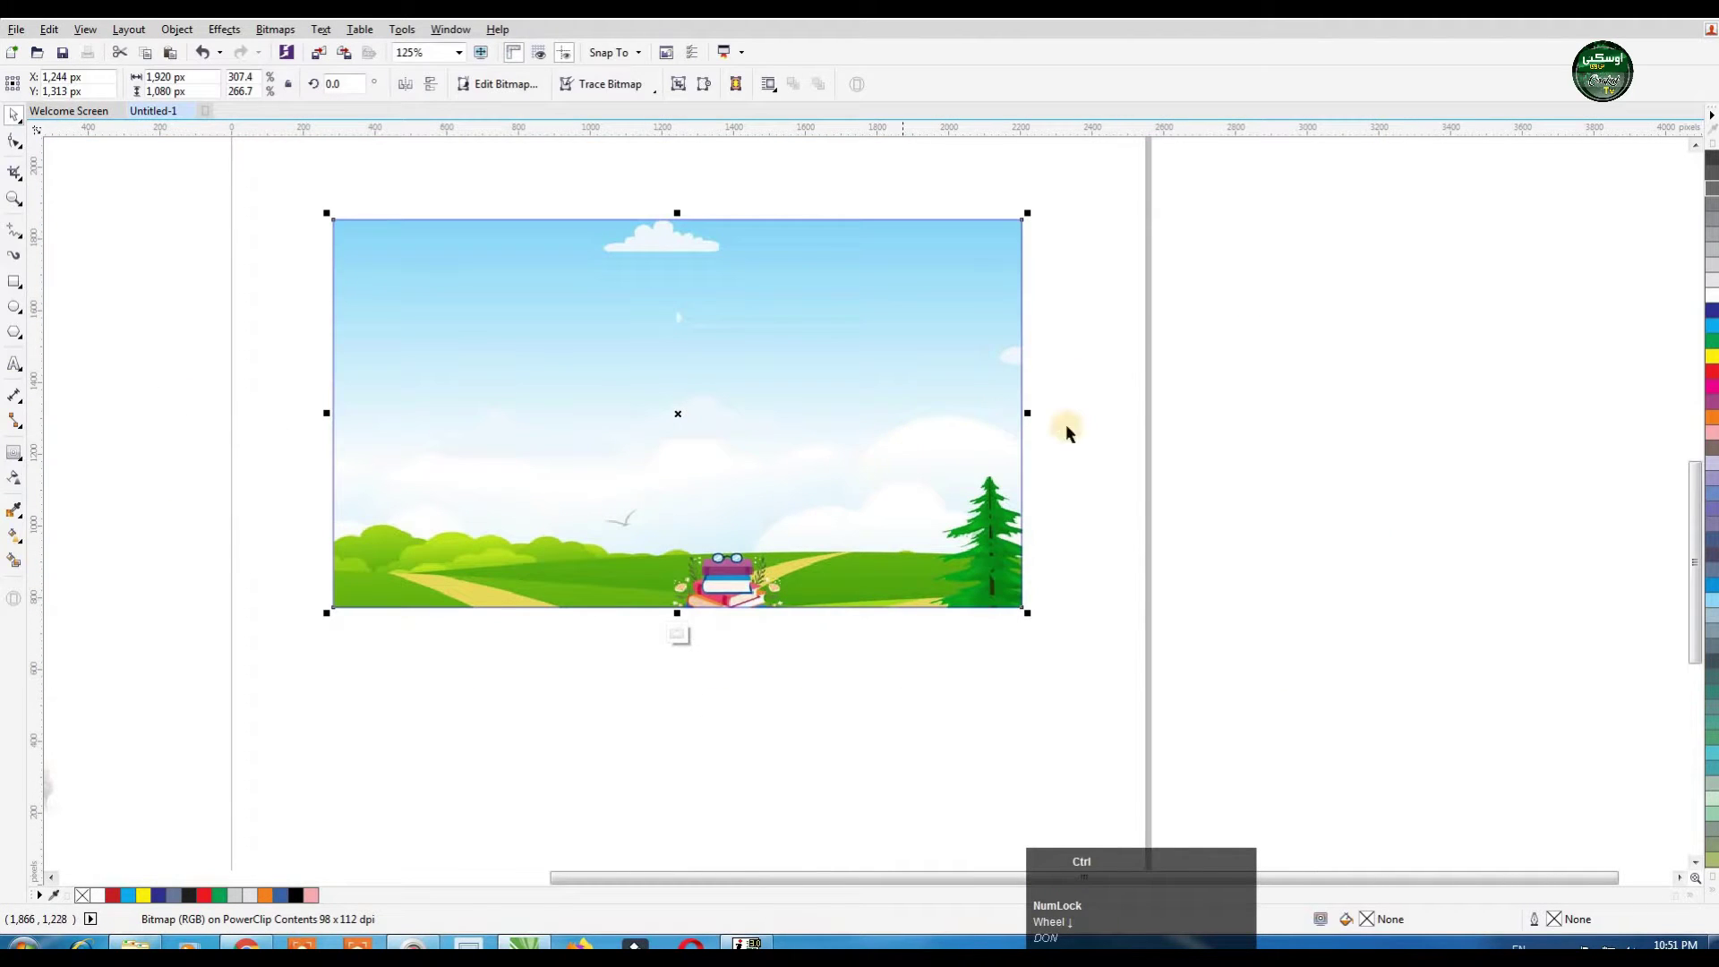
{"action": "left_click", "coordinate": [761, 674], "text": "ctrl"}
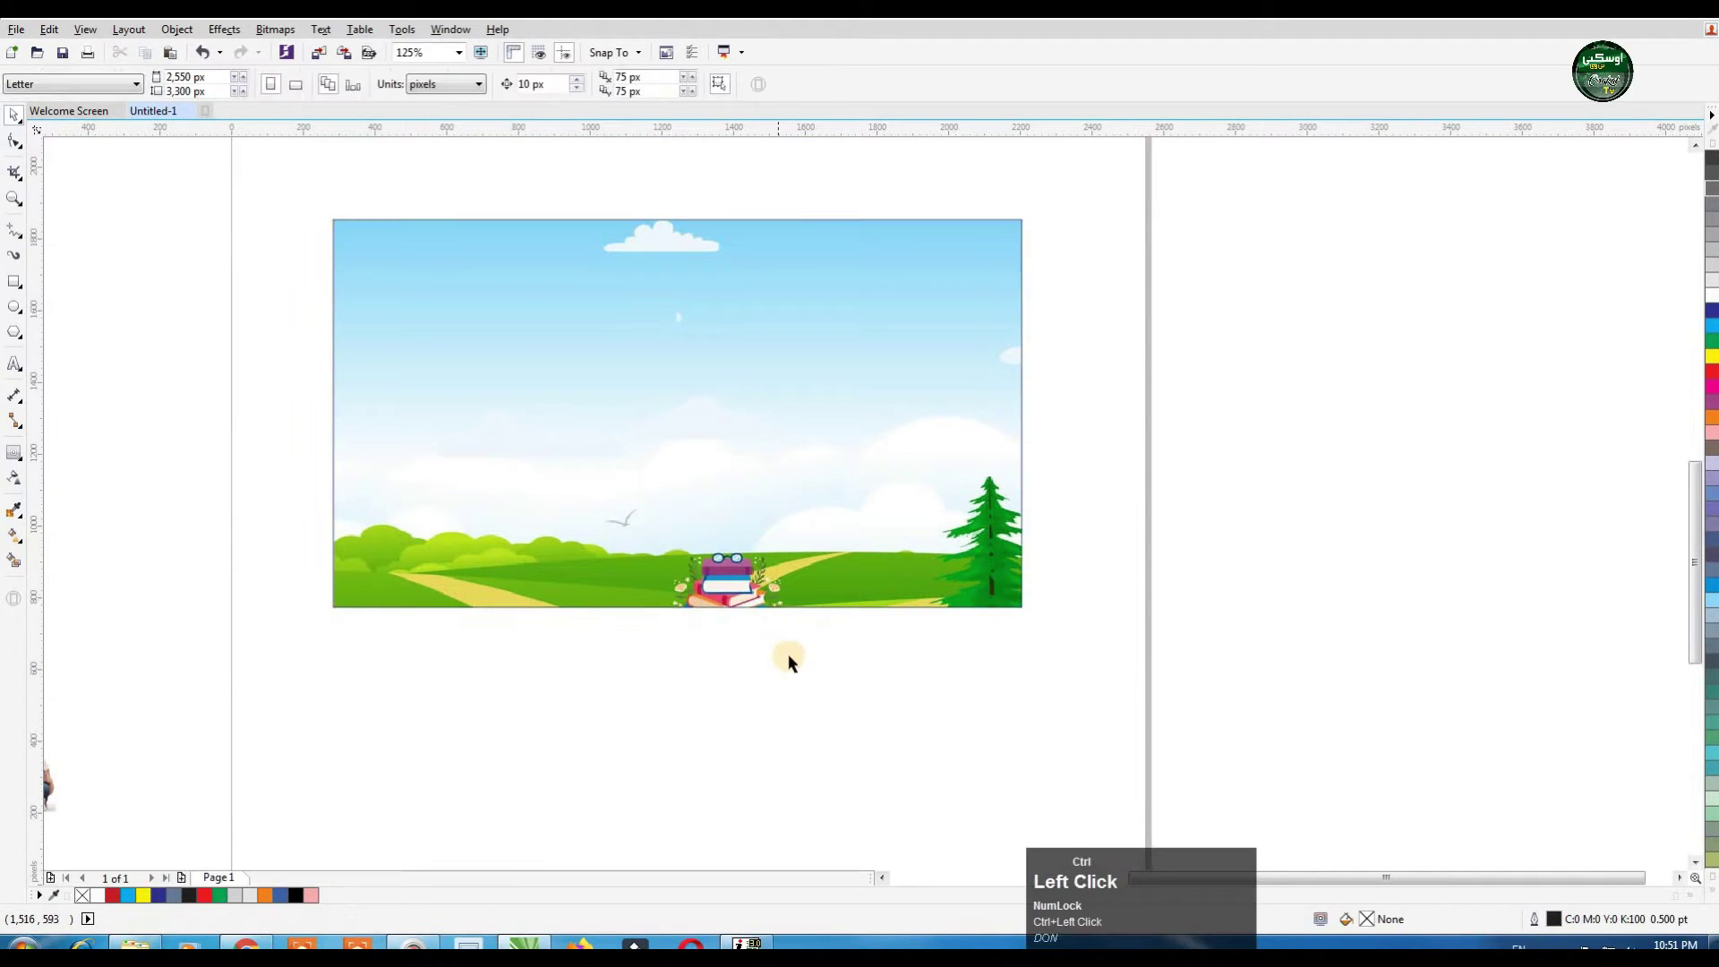
Step: Move the cut-out of the boy onto the banner's left side and align it with the banner's bottom edge
{"action": "scroll", "coordinate": [730, 521], "scroll_direction": "down", "scroll_amount": 2}
{"action": "left_click_drag", "start_coordinate": [258, 492], "coordinate": [596, 465]}
{"action": "scroll", "coordinate": [597, 466], "scroll_direction": "up", "scroll_amount": 2}
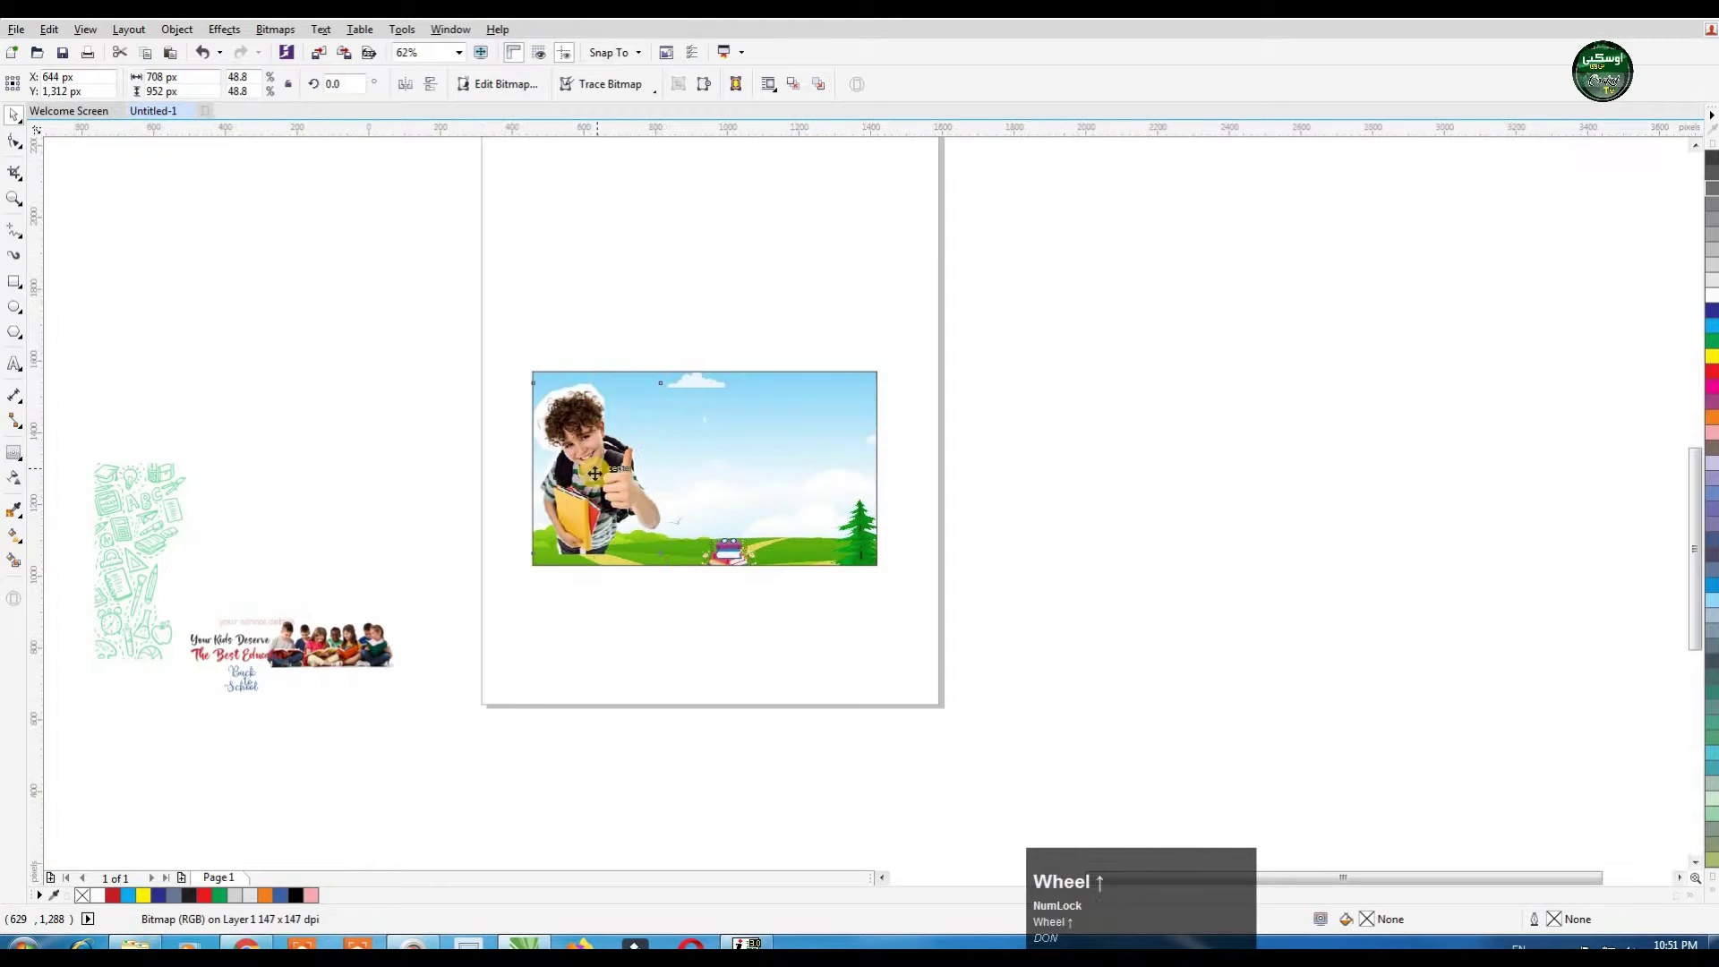
{"action": "left_click", "coordinate": [767, 578], "text": "shift"}
{"action": "key", "text": "b"}
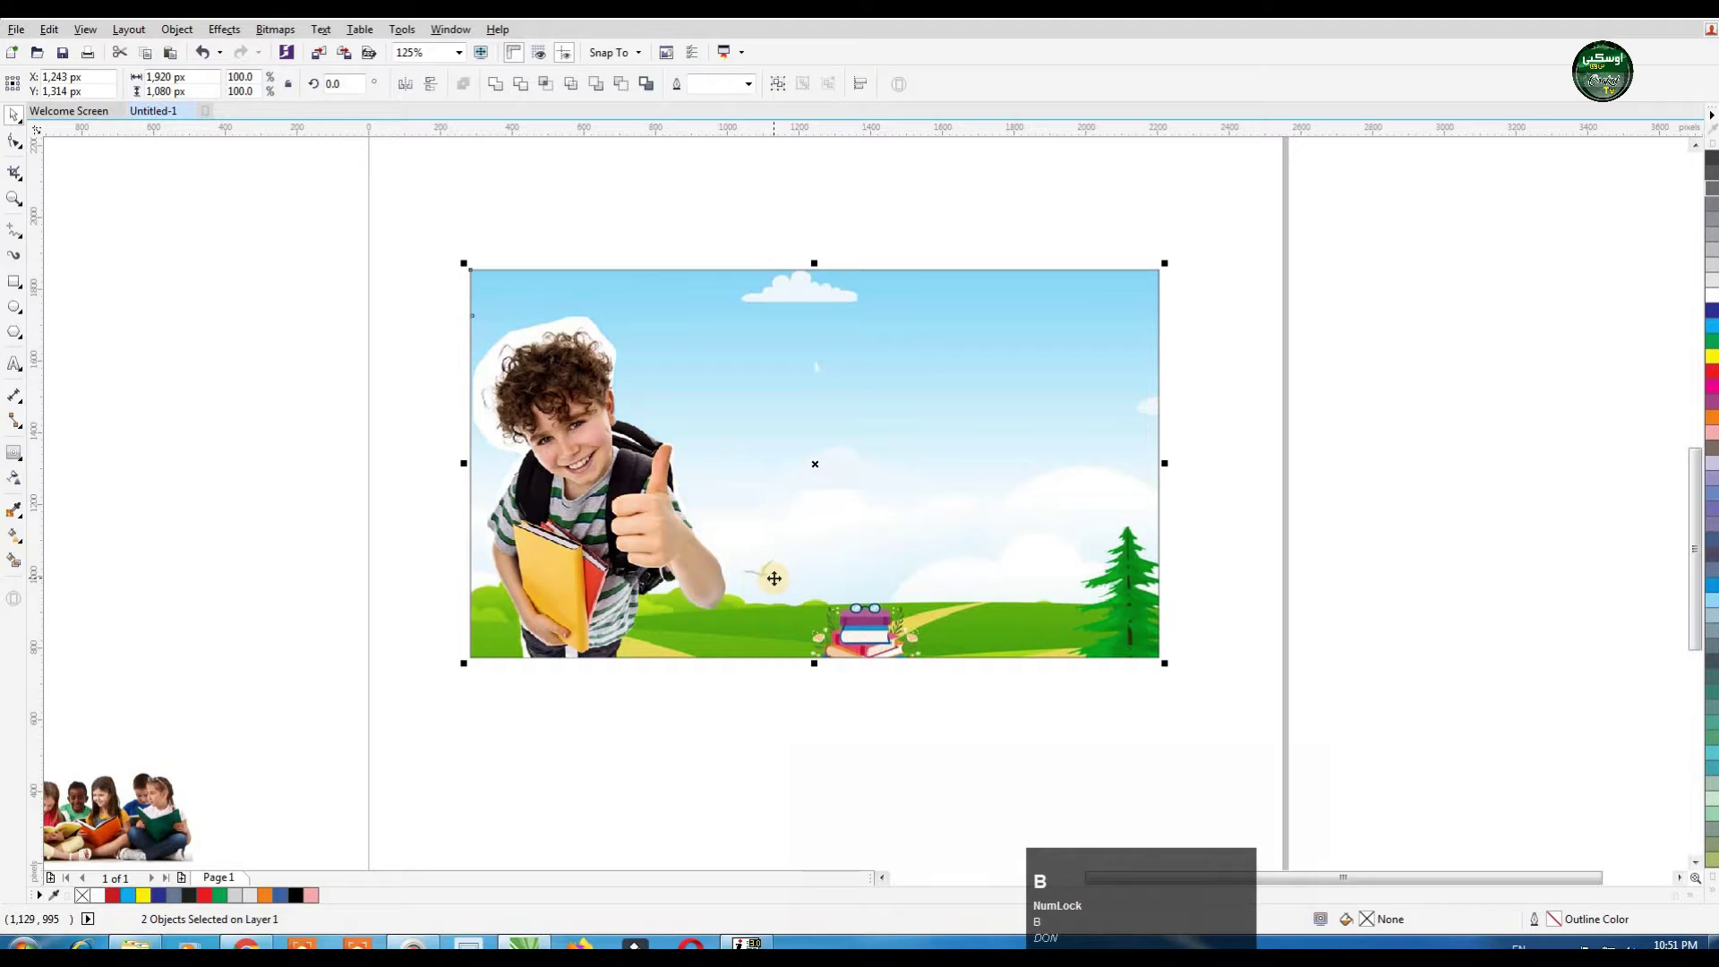
Step: Shift the boy slightly right and scale him down to about 674 × 906 px, keeping him on the banner's bottom edge
{"action": "left_click_drag", "start_coordinate": [589, 486], "coordinate": [623, 488]}
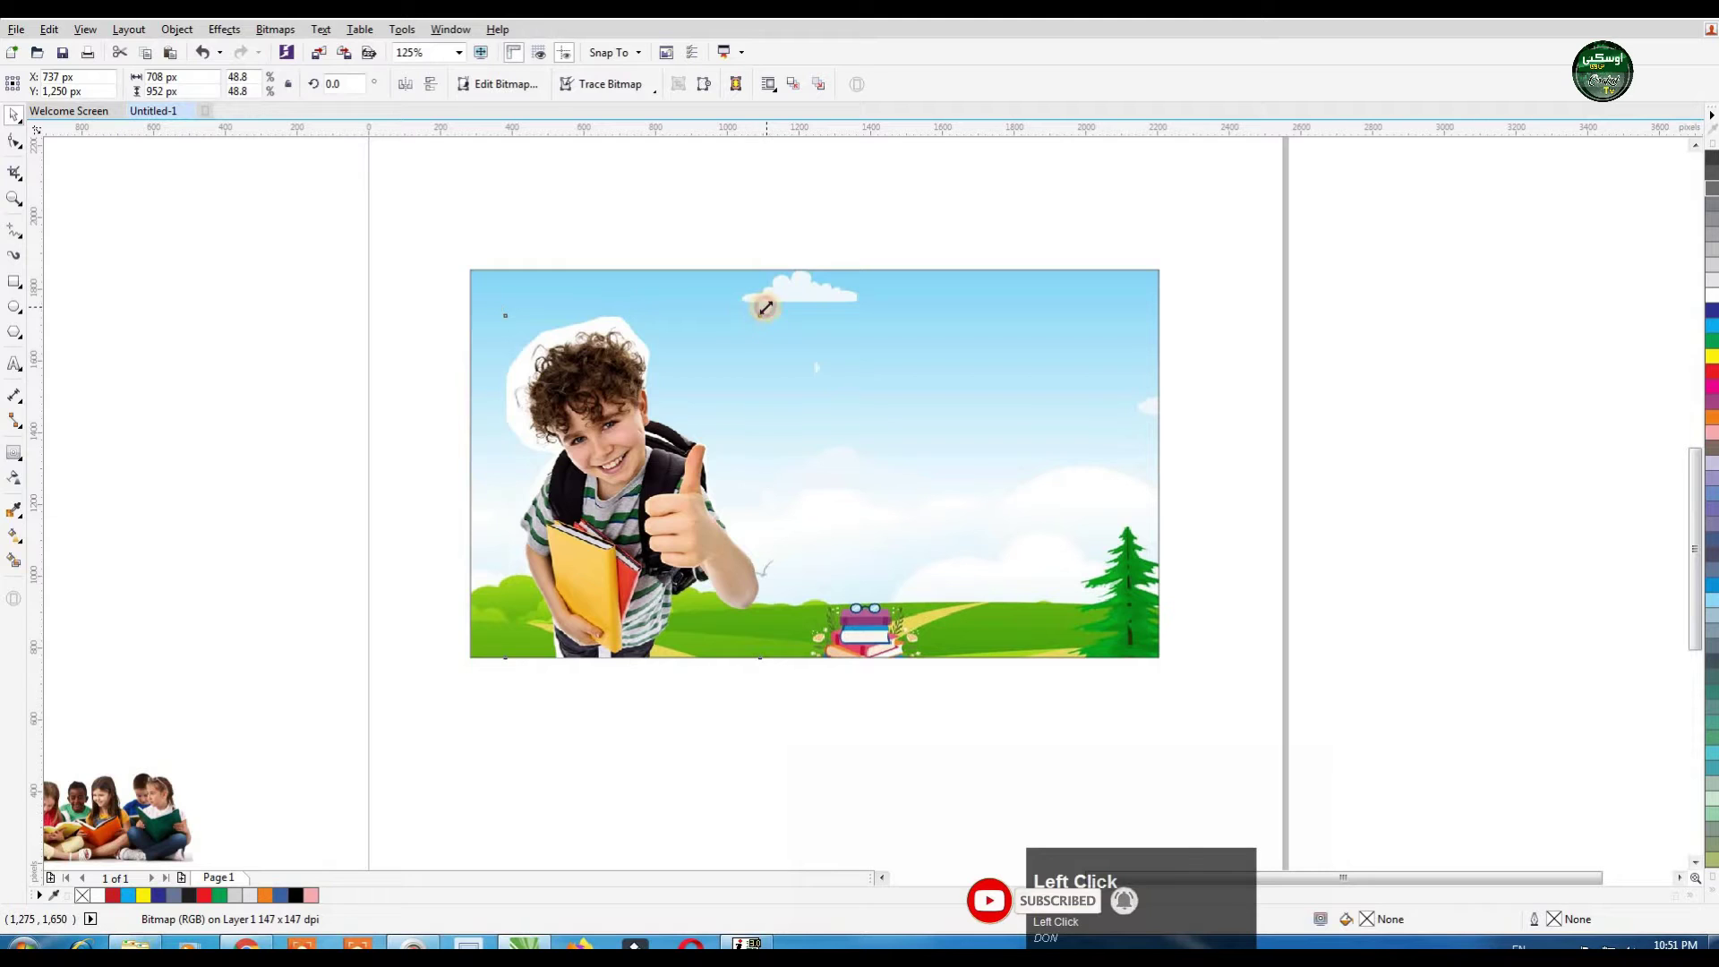
{"action": "left_click_drag", "start_coordinate": [764, 308], "coordinate": [752, 303]}
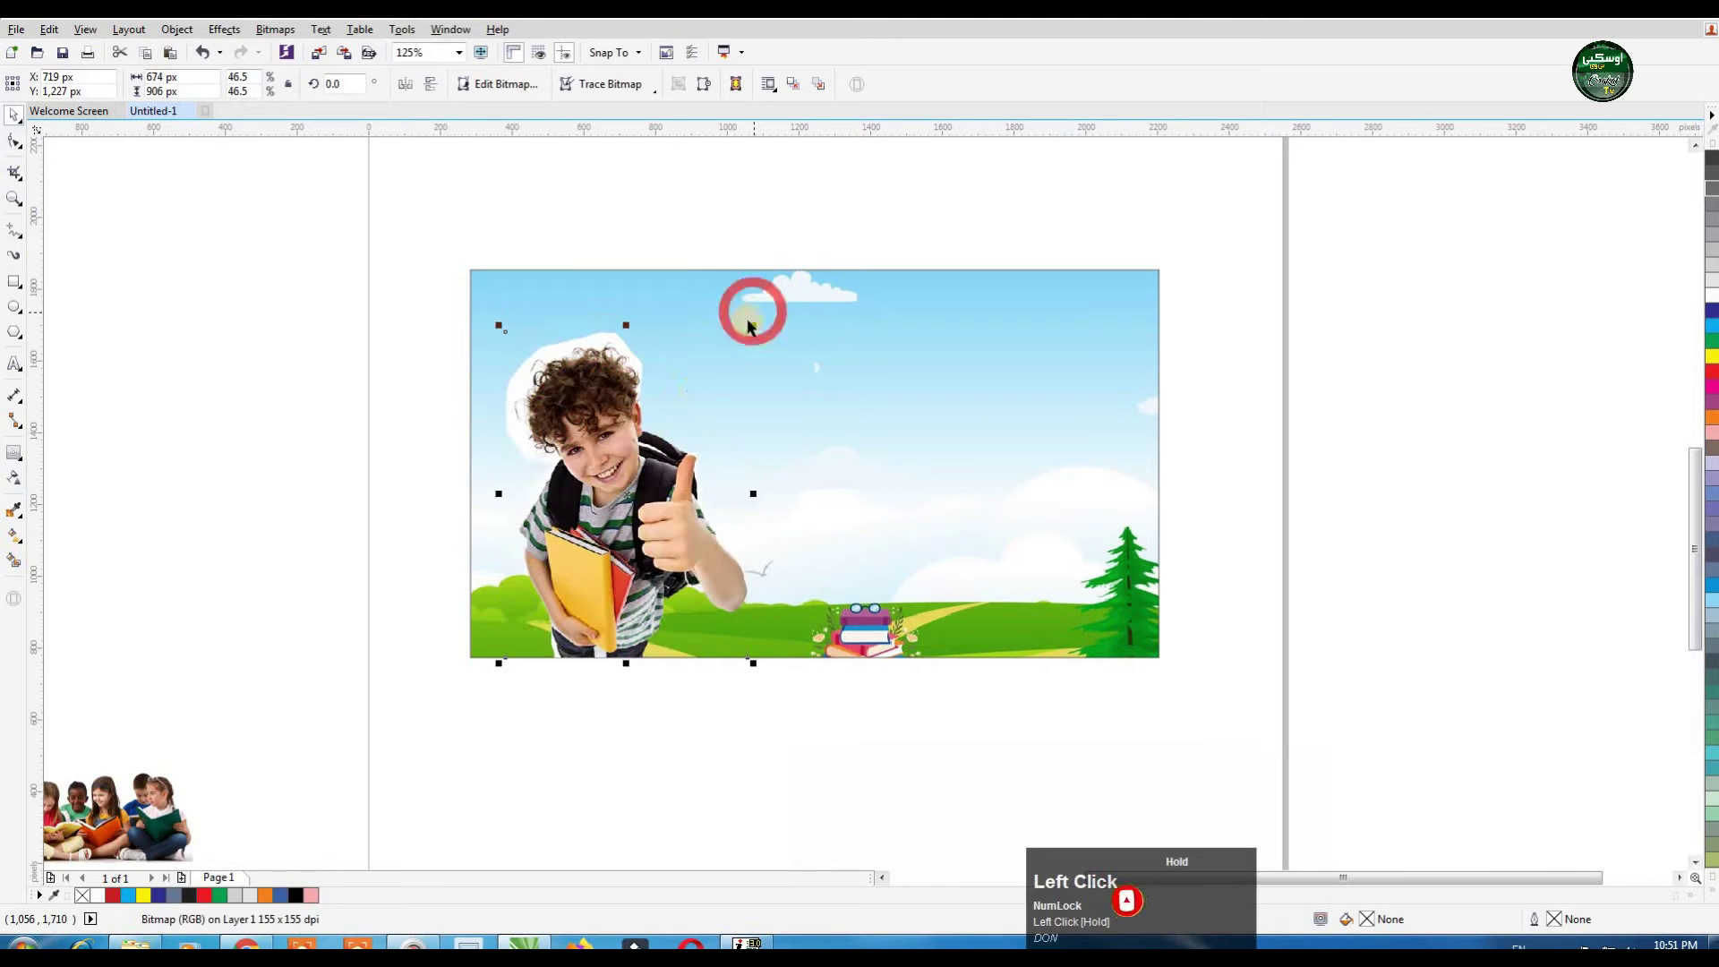
{"action": "left_click", "coordinate": [618, 721]}
{"action": "left_click", "coordinate": [599, 420]}
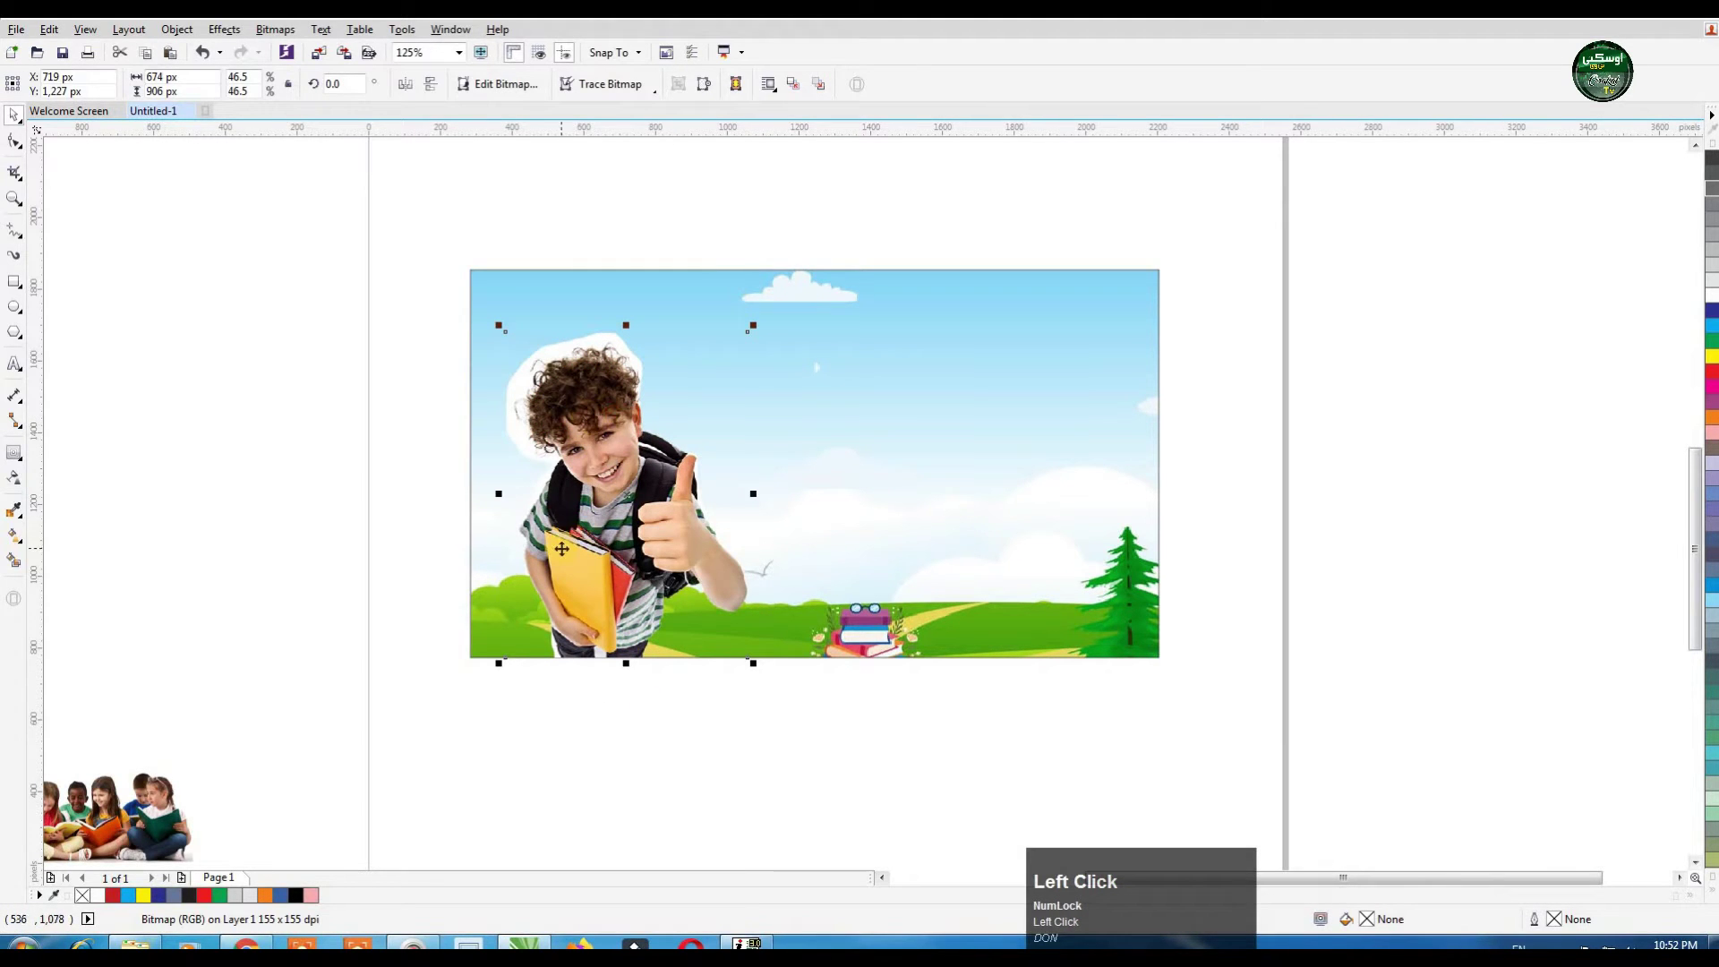
Step: Move the picture of the reading children onto the banner's right half, just above the stack of books
{"action": "scroll", "coordinate": [574, 507], "scroll_direction": "down", "scroll_amount": 2}
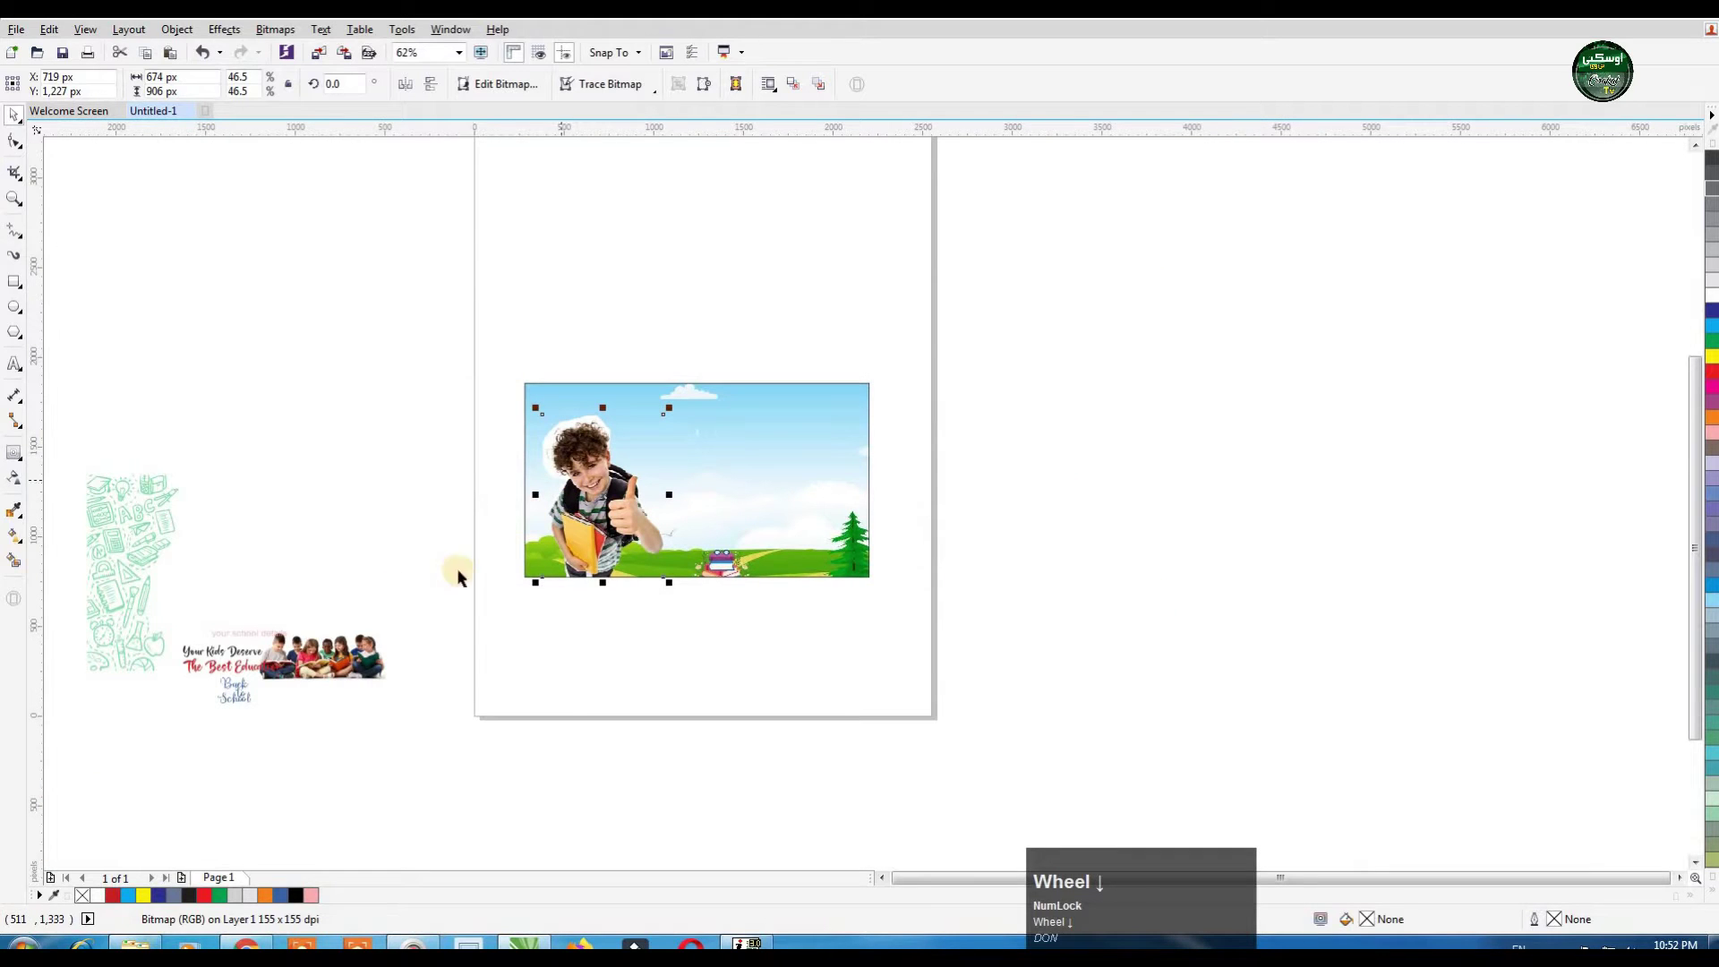
{"action": "left_click_drag", "start_coordinate": [367, 658], "coordinate": [680, 497]}
{"action": "scroll", "coordinate": [810, 533], "scroll_direction": "up", "scroll_amount": 6}
{"action": "scroll", "coordinate": [745, 517], "scroll_direction": "down", "scroll_amount": 2}
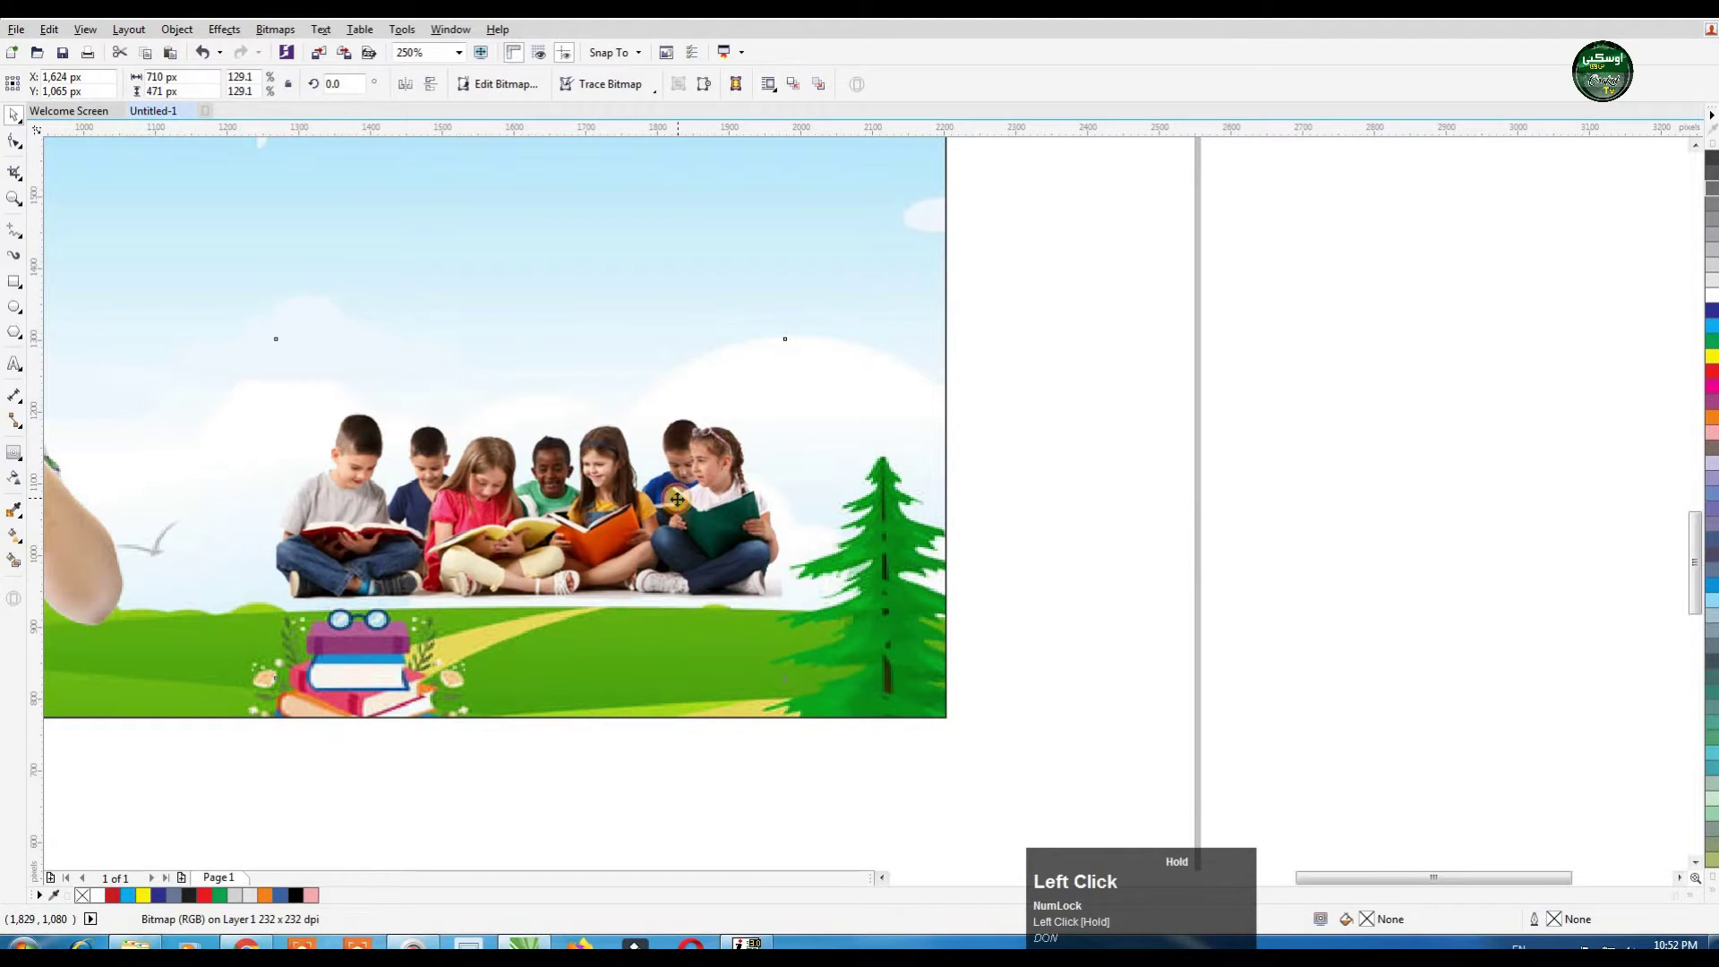
{"action": "scroll", "coordinate": [677, 499], "scroll_direction": "down", "scroll_amount": 4}
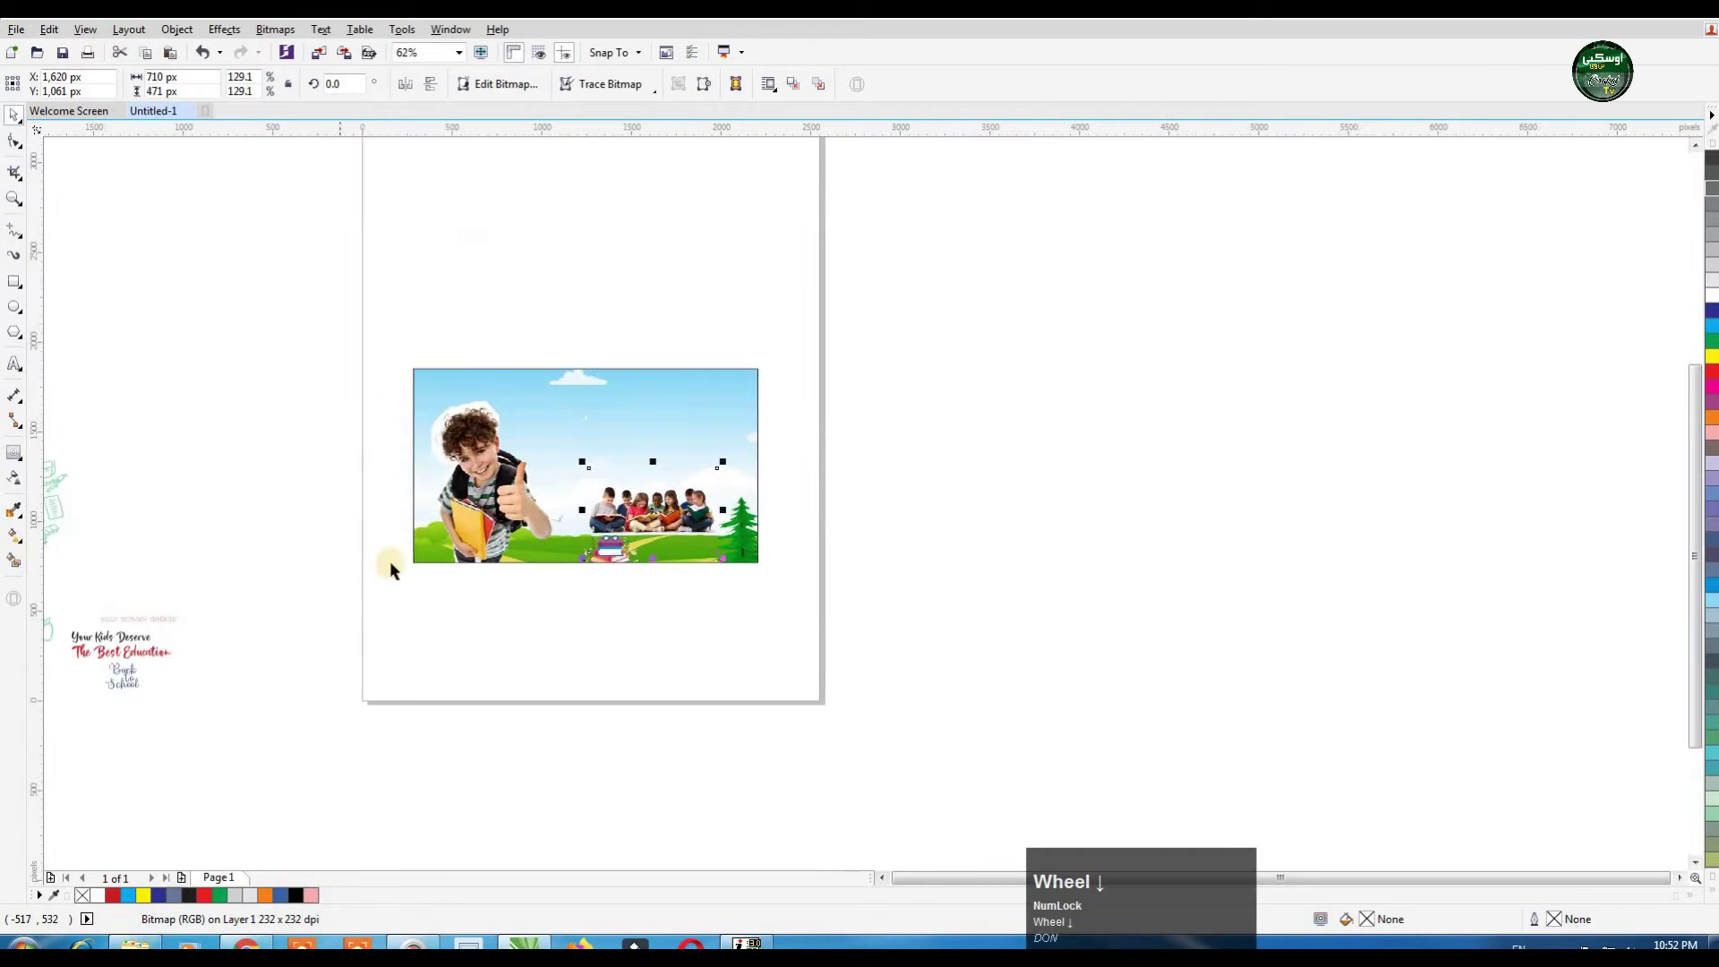
Step: Move the green school doodle pattern onto the right end of the banner
{"action": "scroll", "coordinate": [546, 475], "scroll_direction": "down", "scroll_amount": 1}
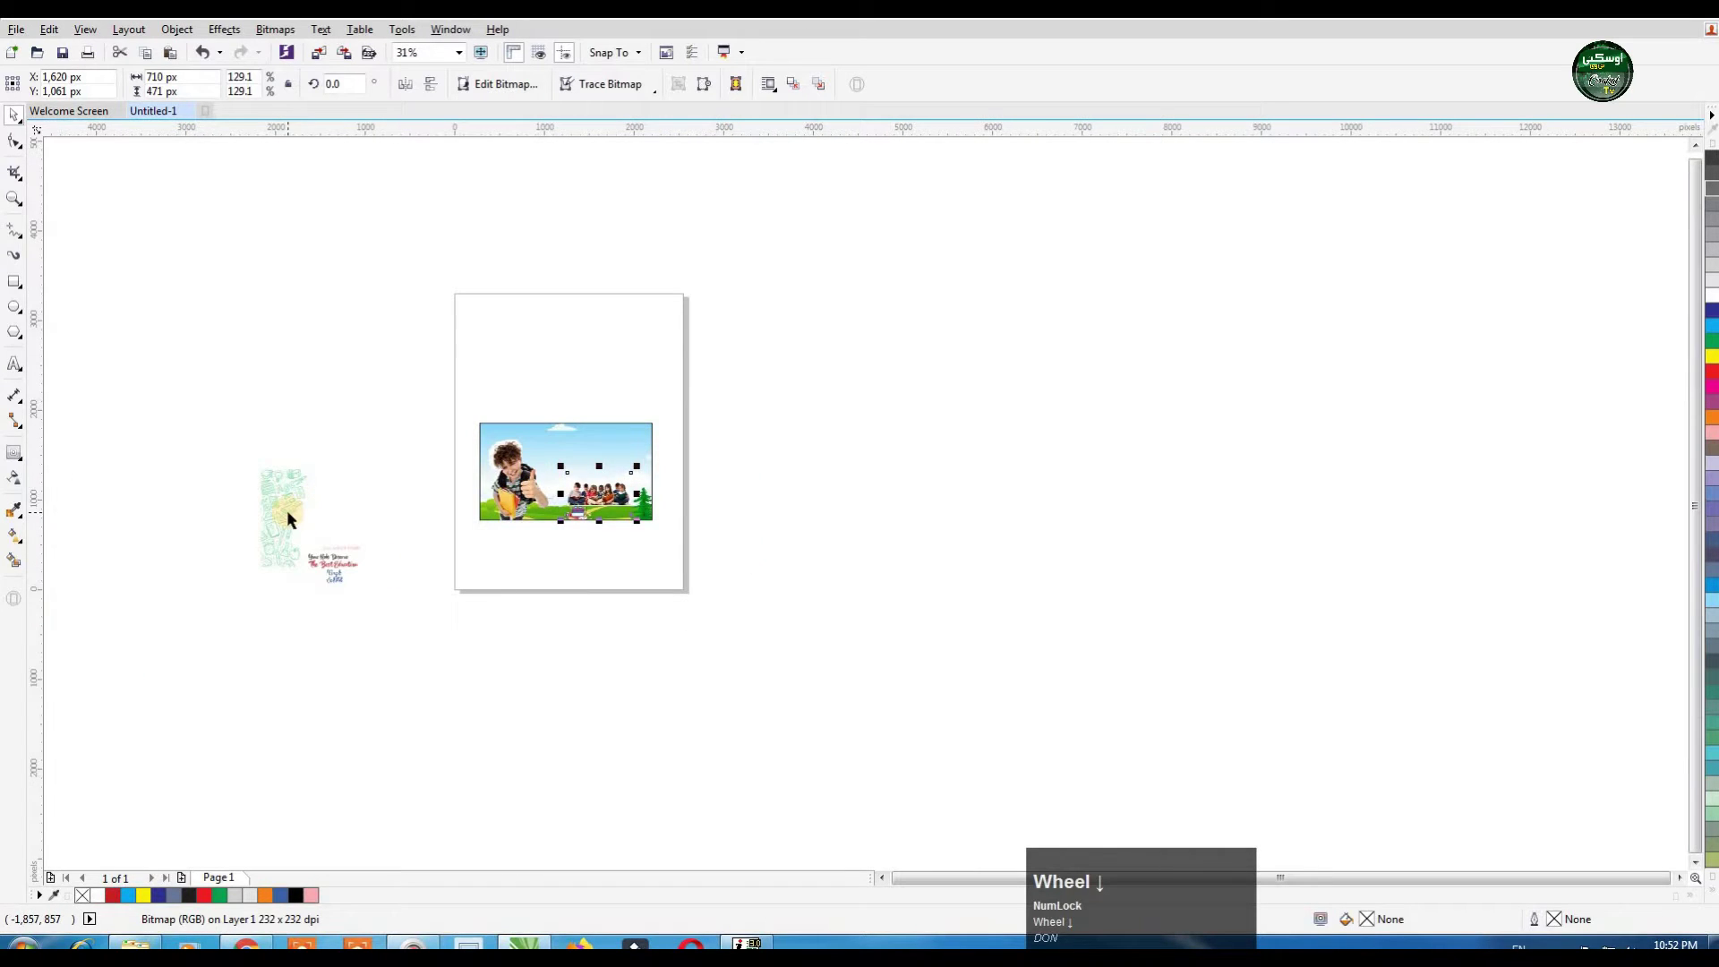
{"action": "scroll", "coordinate": [287, 508], "scroll_direction": "up", "scroll_amount": 1}
{"action": "mouse_move", "coordinate": [286, 508]}
{"action": "left_mouse_down"}
{"action": "mouse_move", "coordinate": [764, 476]}
{"action": "mouse_move", "coordinate": [949, 408]}
{"action": "left_mouse_up"}
{"action": "scroll", "coordinate": [867, 385], "scroll_direction": "down", "scroll_amount": 1}
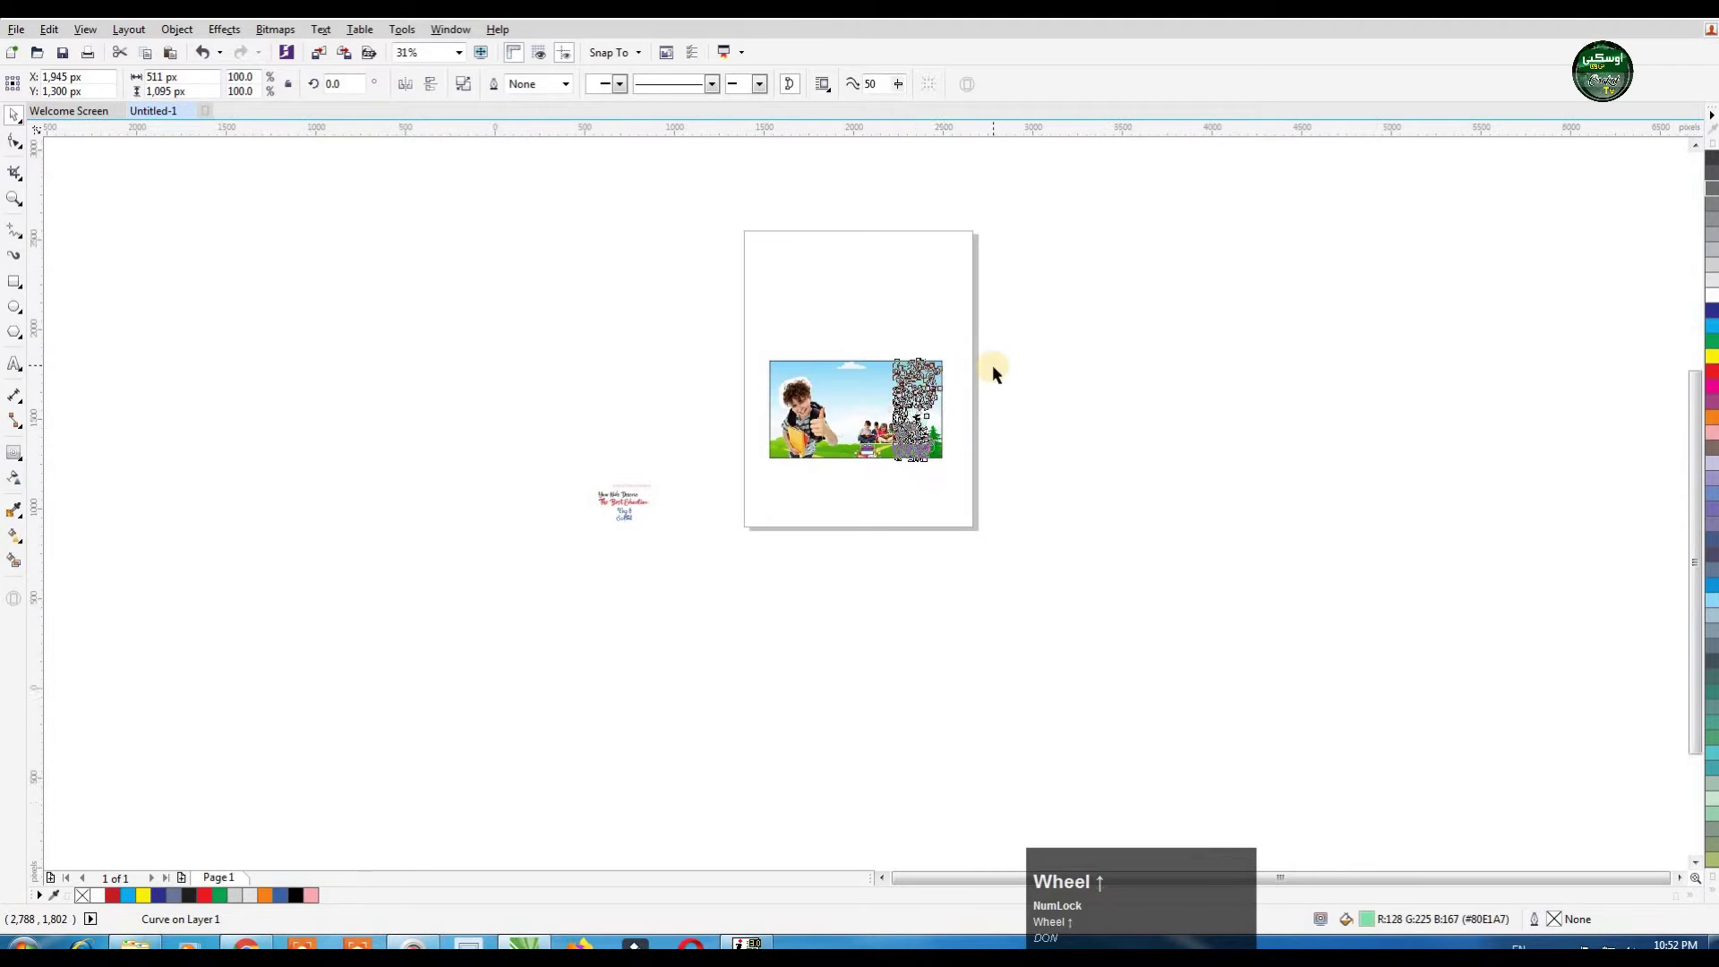
{"action": "scroll", "coordinate": [992, 371], "scroll_direction": "up", "scroll_amount": 2}
{"action": "left_click_drag", "start_coordinate": [657, 450], "coordinate": [667, 445]}
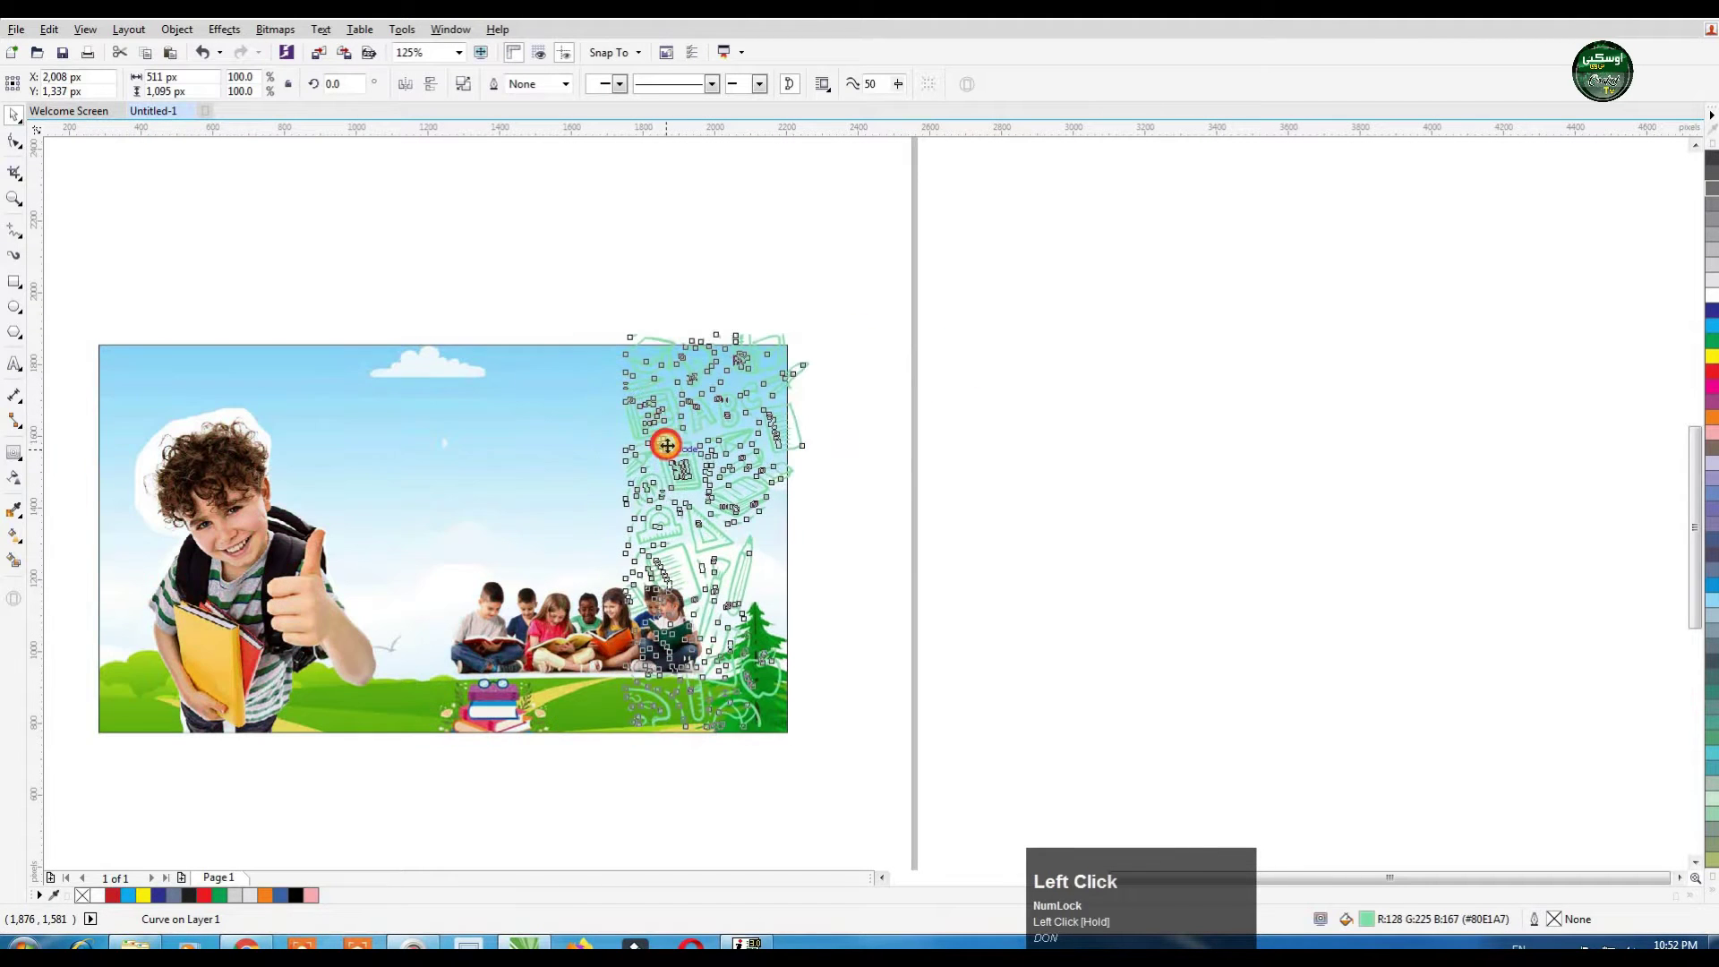
Step: Fill the doodle pattern with white and align it to the banner's top and right edges
{"action": "left_click", "coordinate": [1712, 297]}
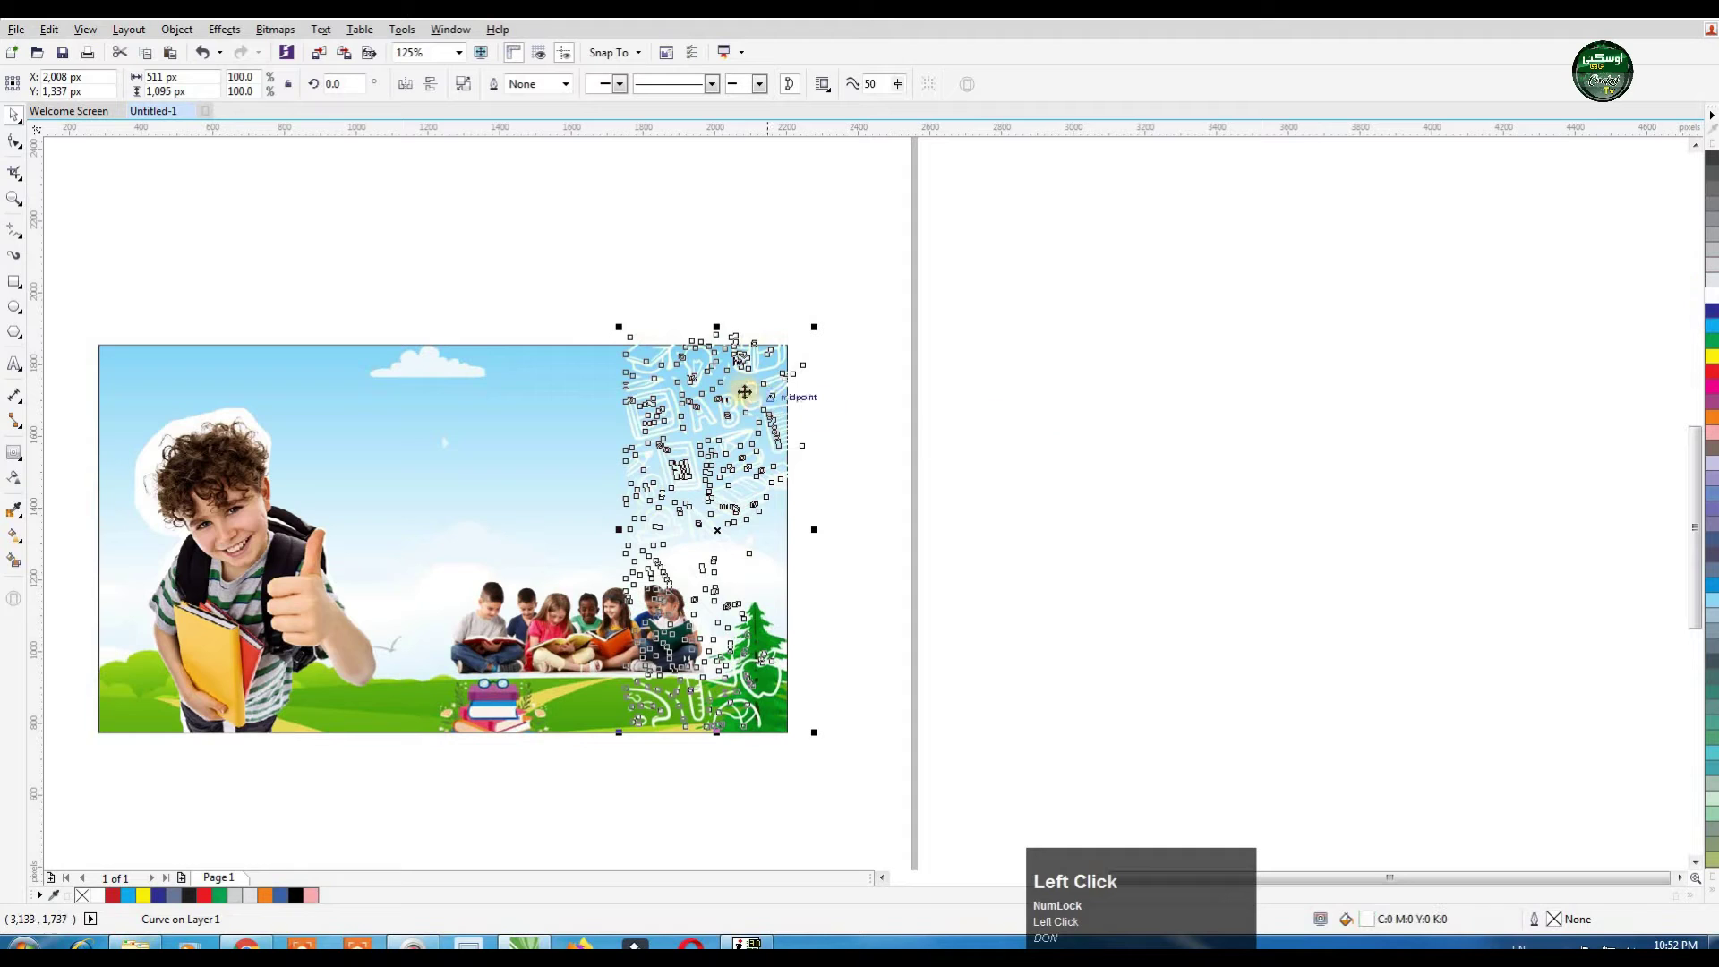
{"action": "left_click_drag", "start_coordinate": [742, 389], "coordinate": [735, 403]}
{"action": "left_click", "coordinate": [544, 402], "text": "shift"}
{"action": "key", "text": "t"}
{"action": "key", "text": "r"}
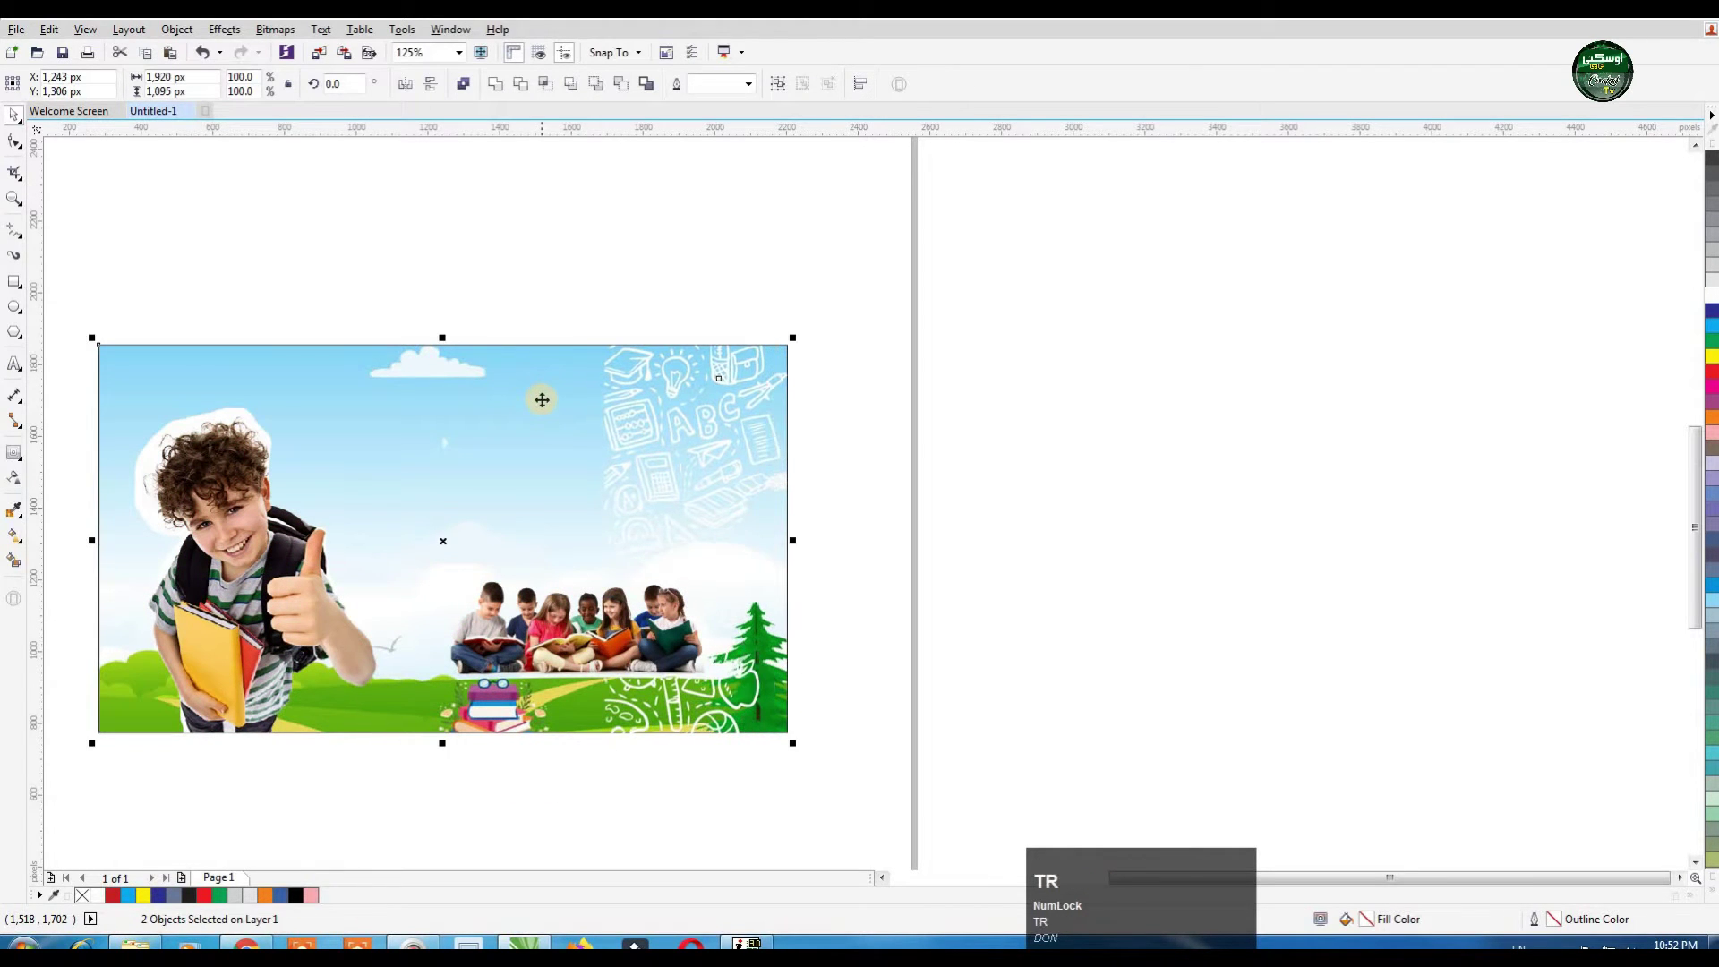
Step: Reorder the doodle pattern so it lies behind the reading children and just in front of the banner background
{"action": "left_click", "coordinate": [968, 400]}
{"action": "left_click", "coordinate": [737, 433]}
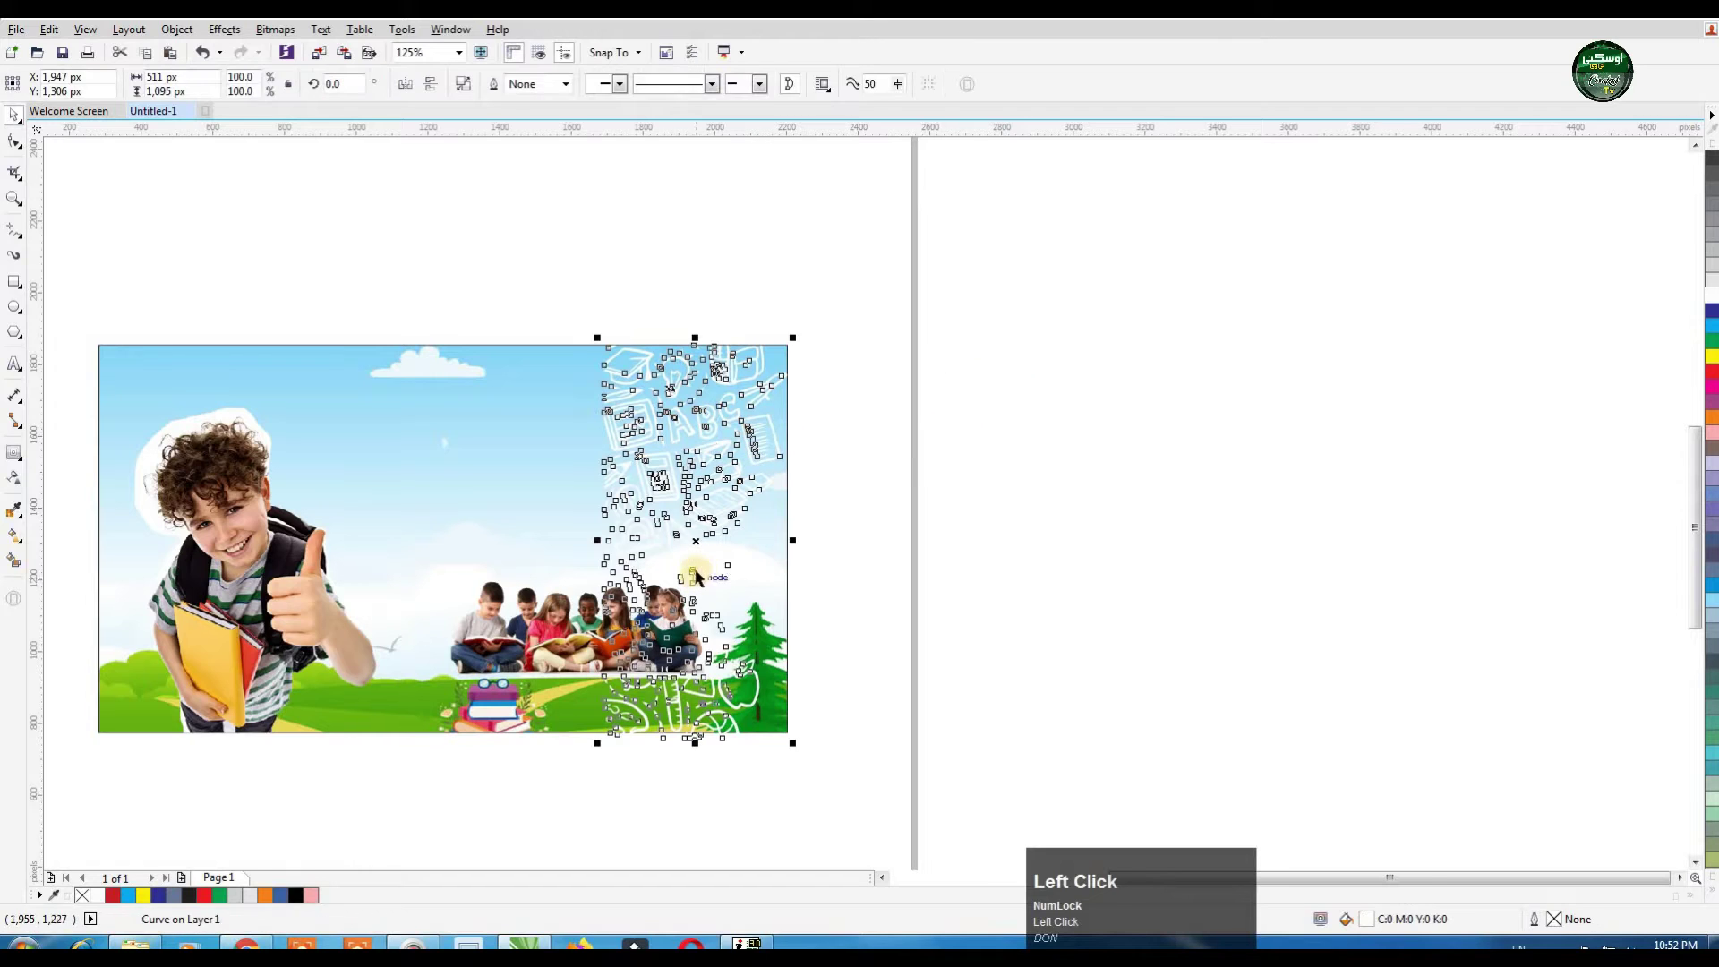
{"action": "key", "text": "ctrl+Page_Down"}
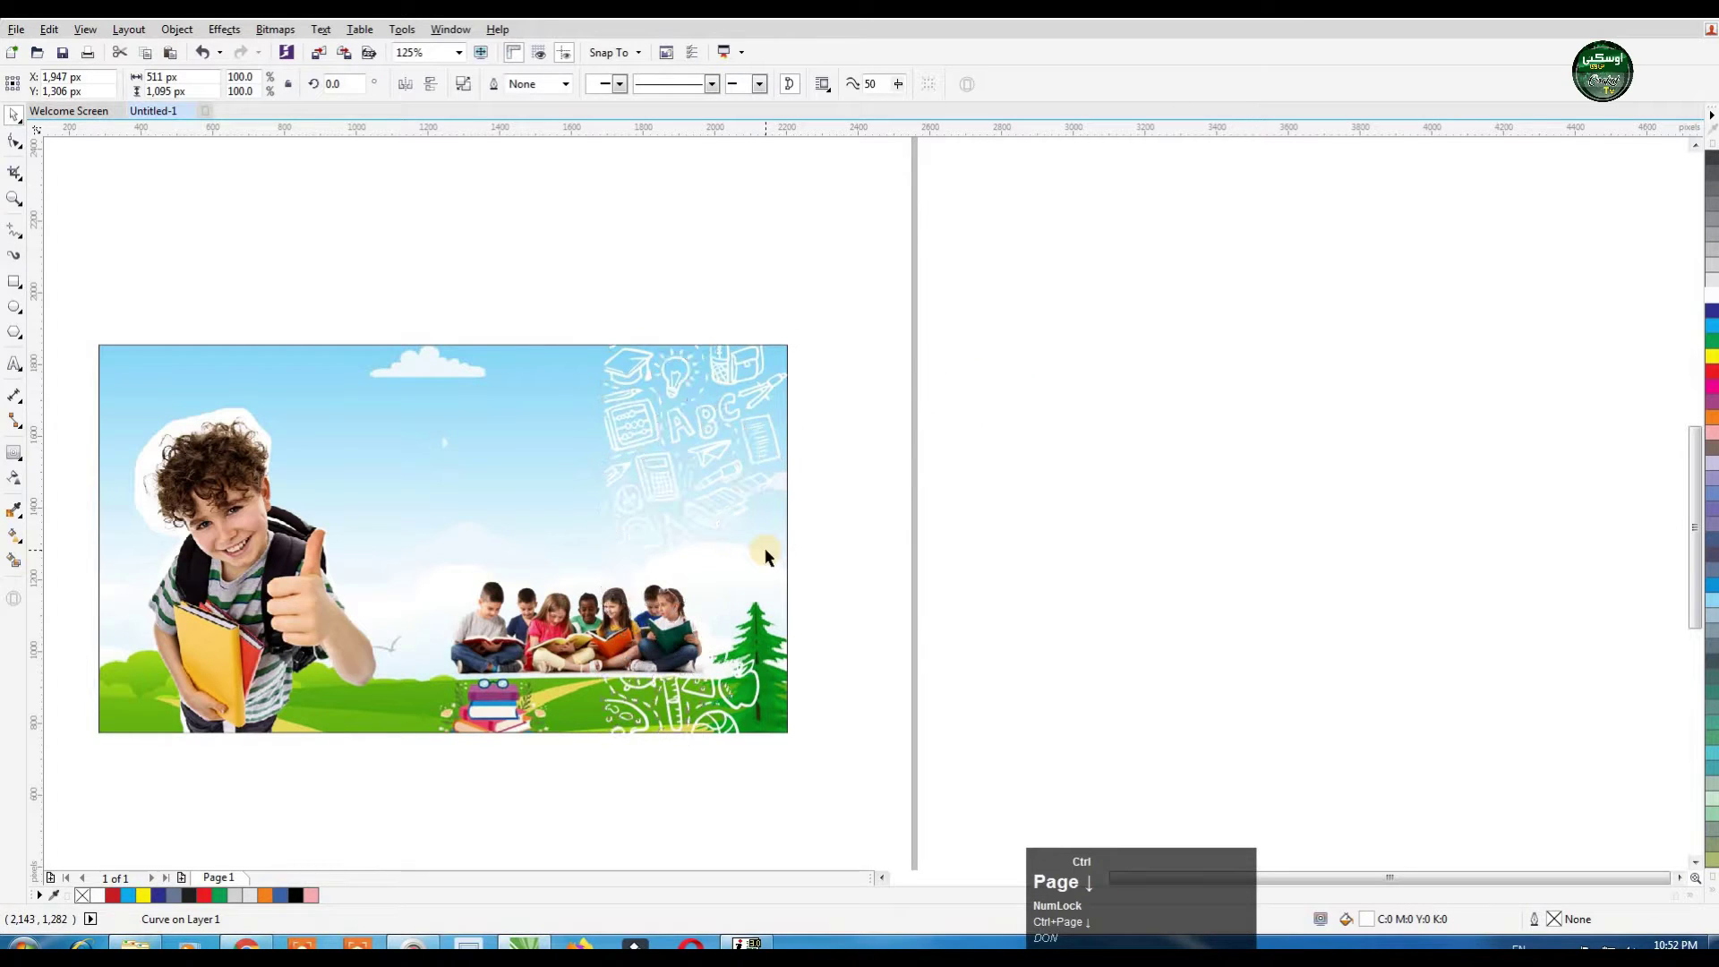
{"action": "key", "text": "ctrl+End"}
{"action": "key", "text": "ctrl+Page_Up"}
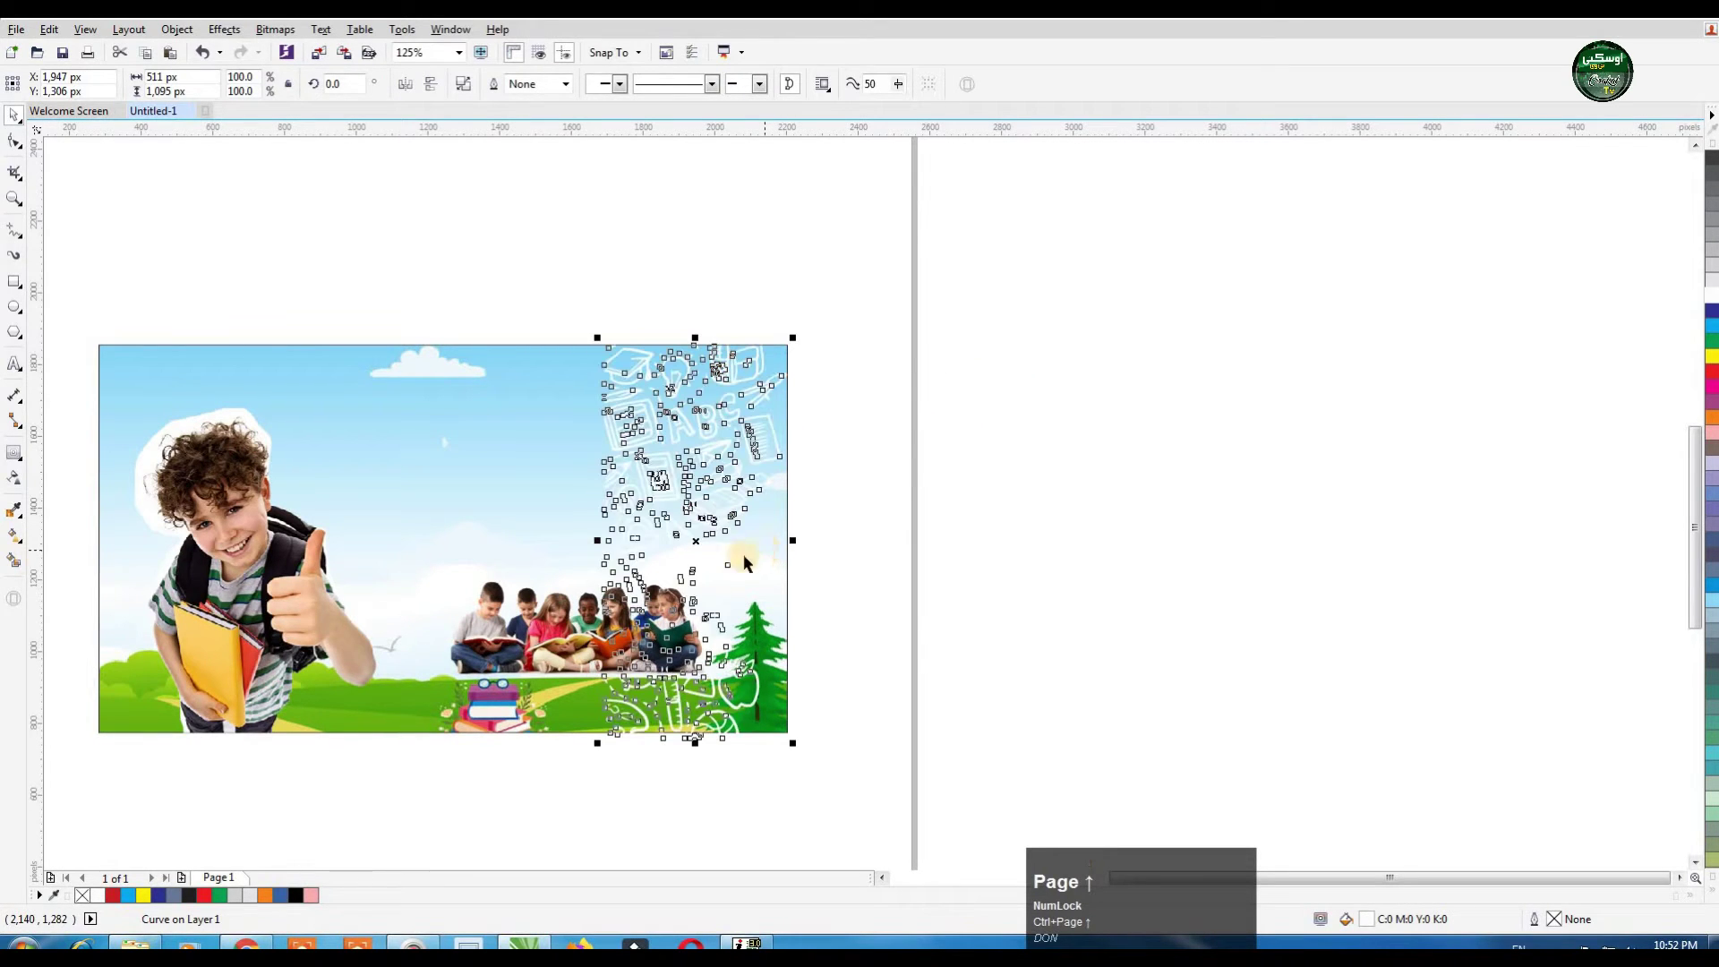
{"action": "left_click", "coordinate": [861, 528]}
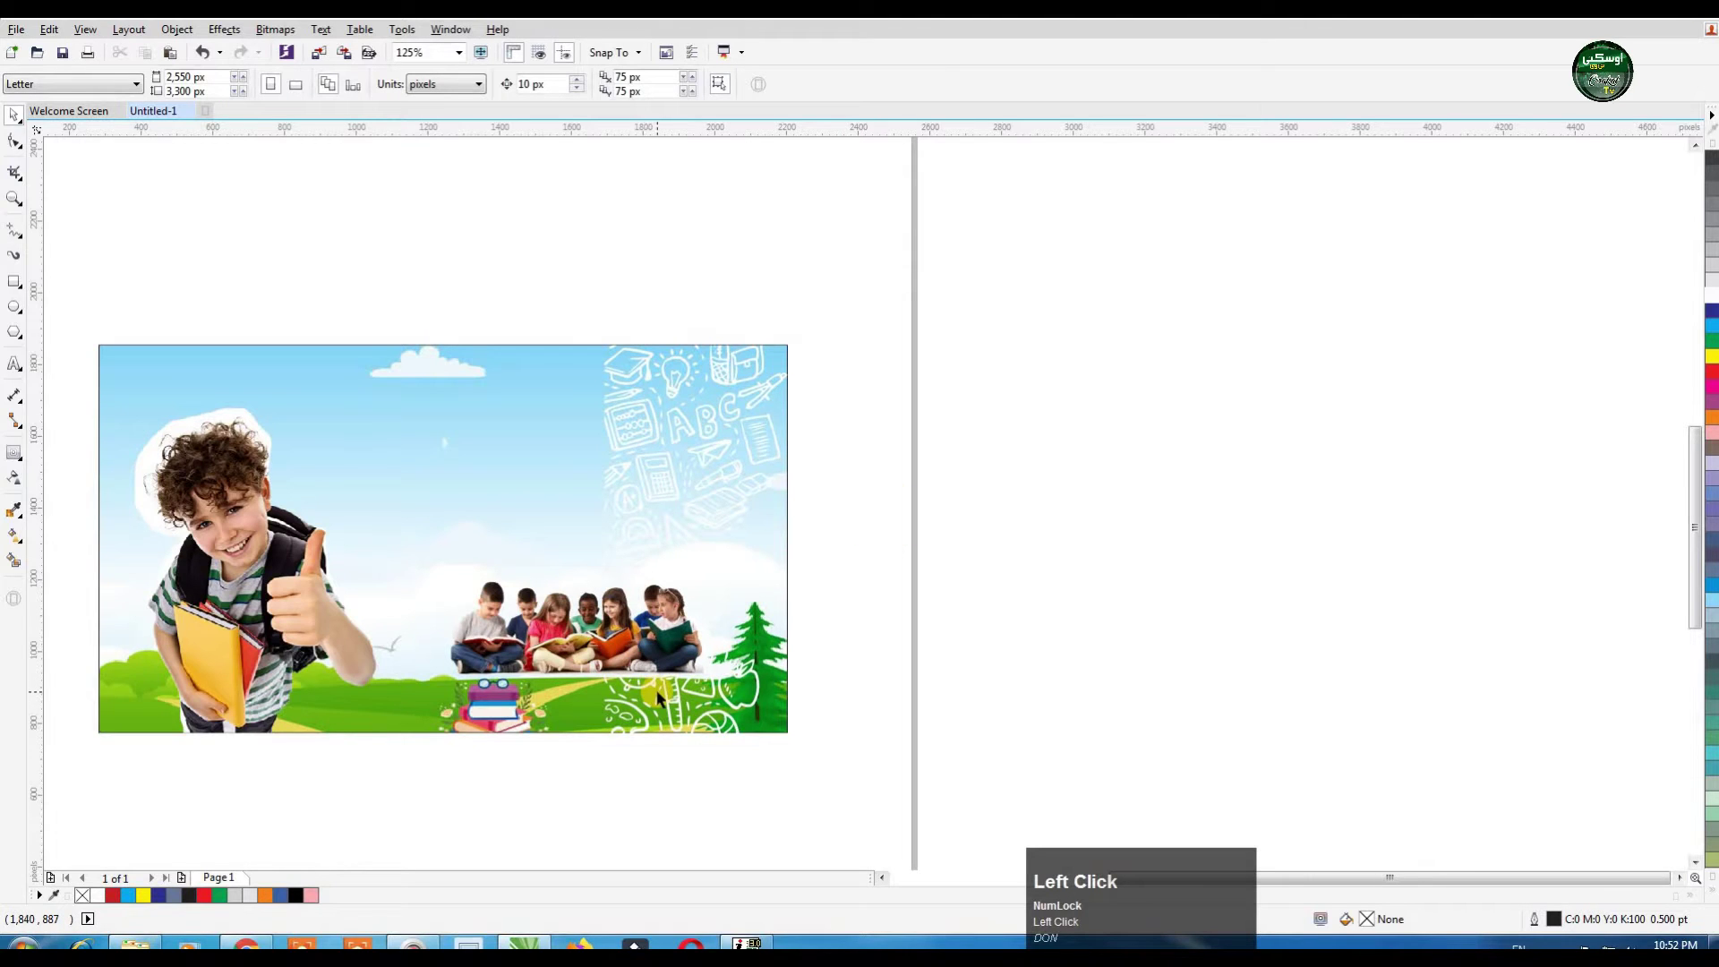
Step: Draw a rectangle about 829 × 351 px over the lower part of the doodles, extending past the banner's bottom-right corner
{"action": "scroll", "coordinate": [658, 698], "scroll_direction": "up", "scroll_amount": 2}
{"action": "left_click", "coordinate": [764, 334]}
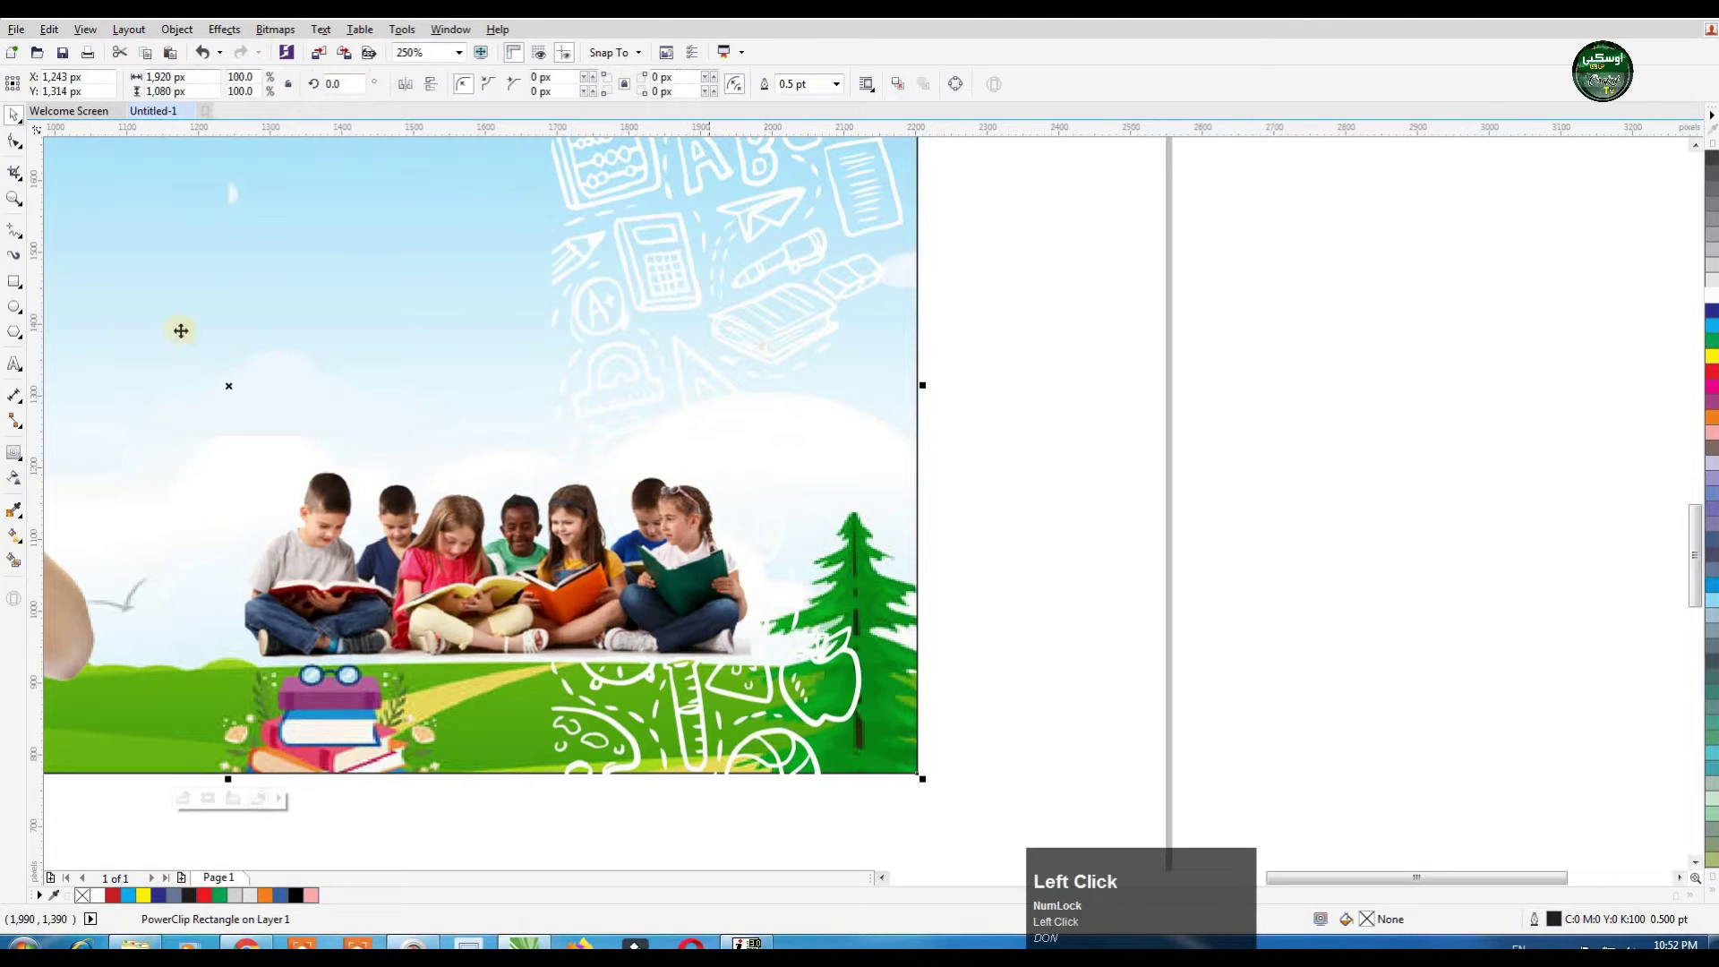
{"action": "left_click_drag", "start_coordinate": [381, 570], "coordinate": [976, 821]}
{"action": "left_click", "coordinate": [10, 115]}
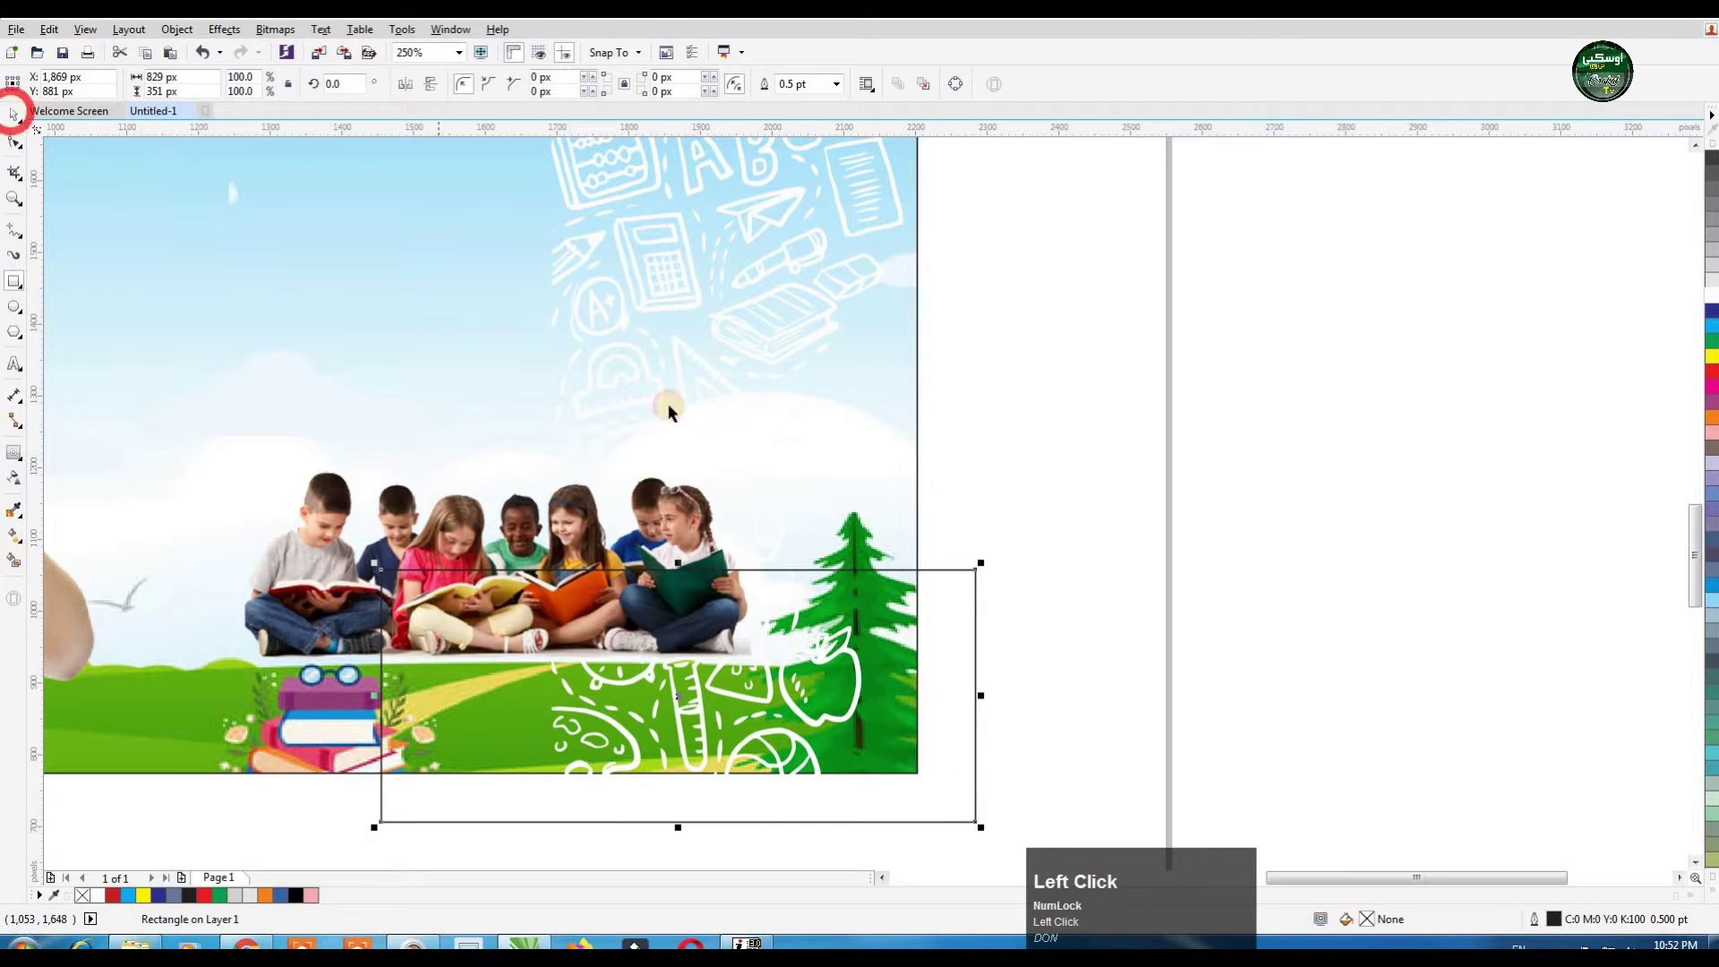
Step: Trim the lower part off the white doodle pattern using the rectangle, and delete the rectangle
{"action": "left_click", "coordinate": [675, 281], "text": "shift"}
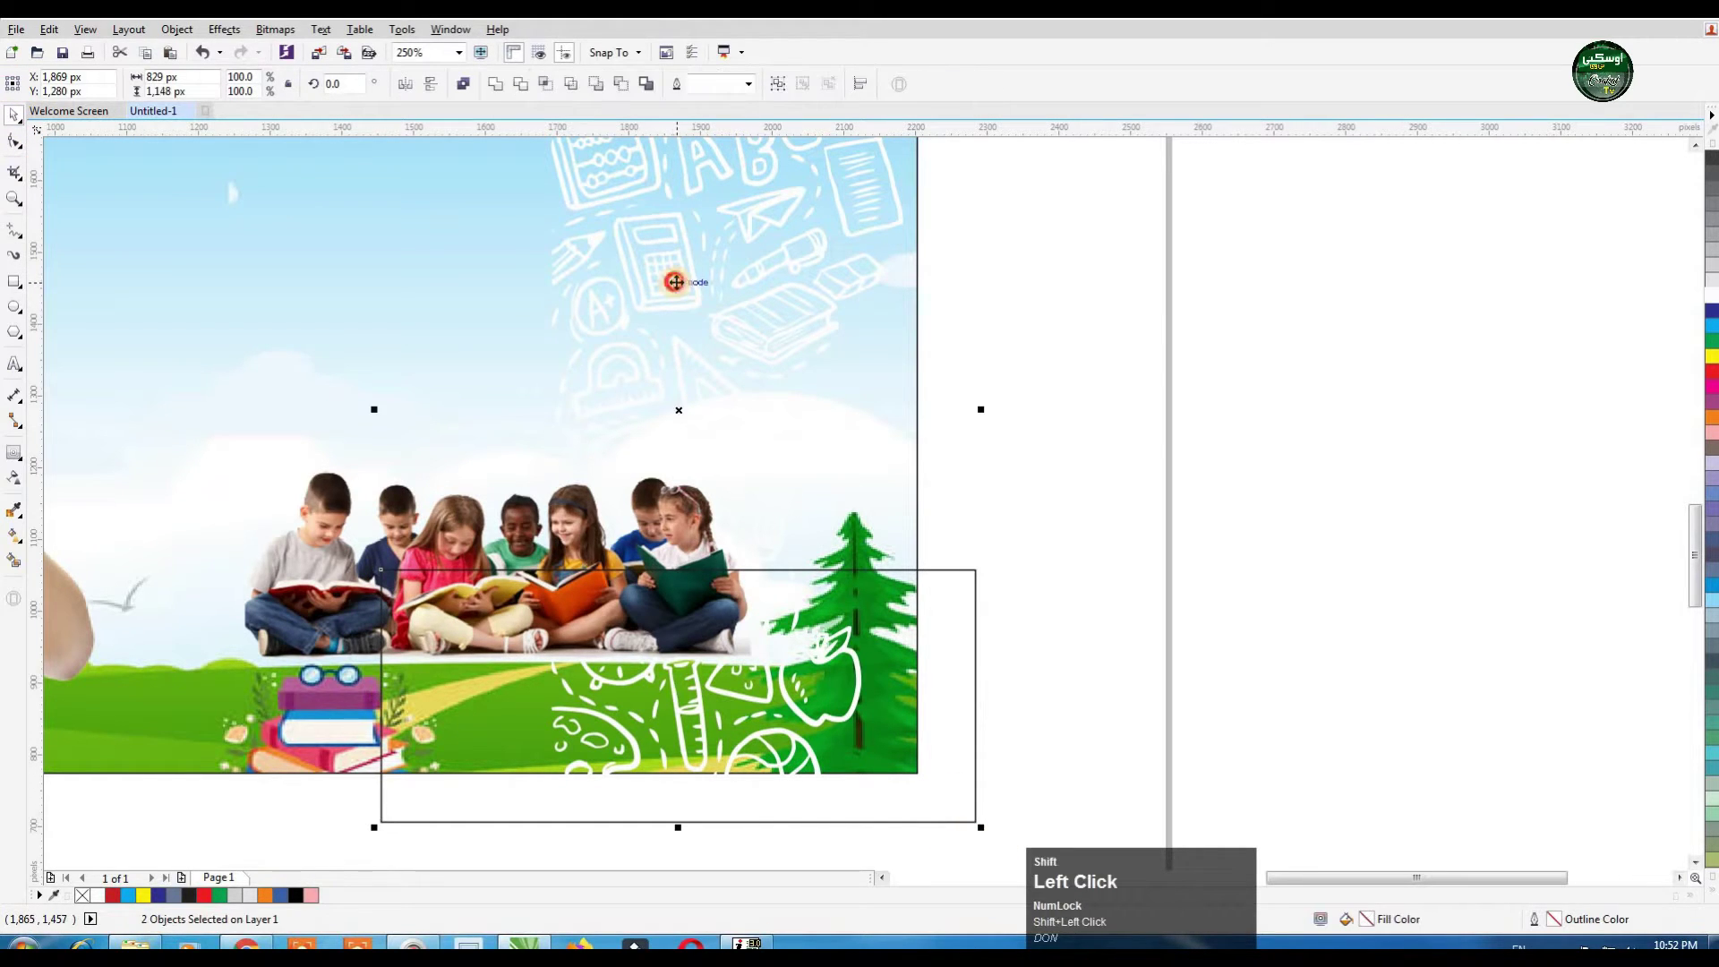
{"action": "left_click", "coordinate": [520, 86]}
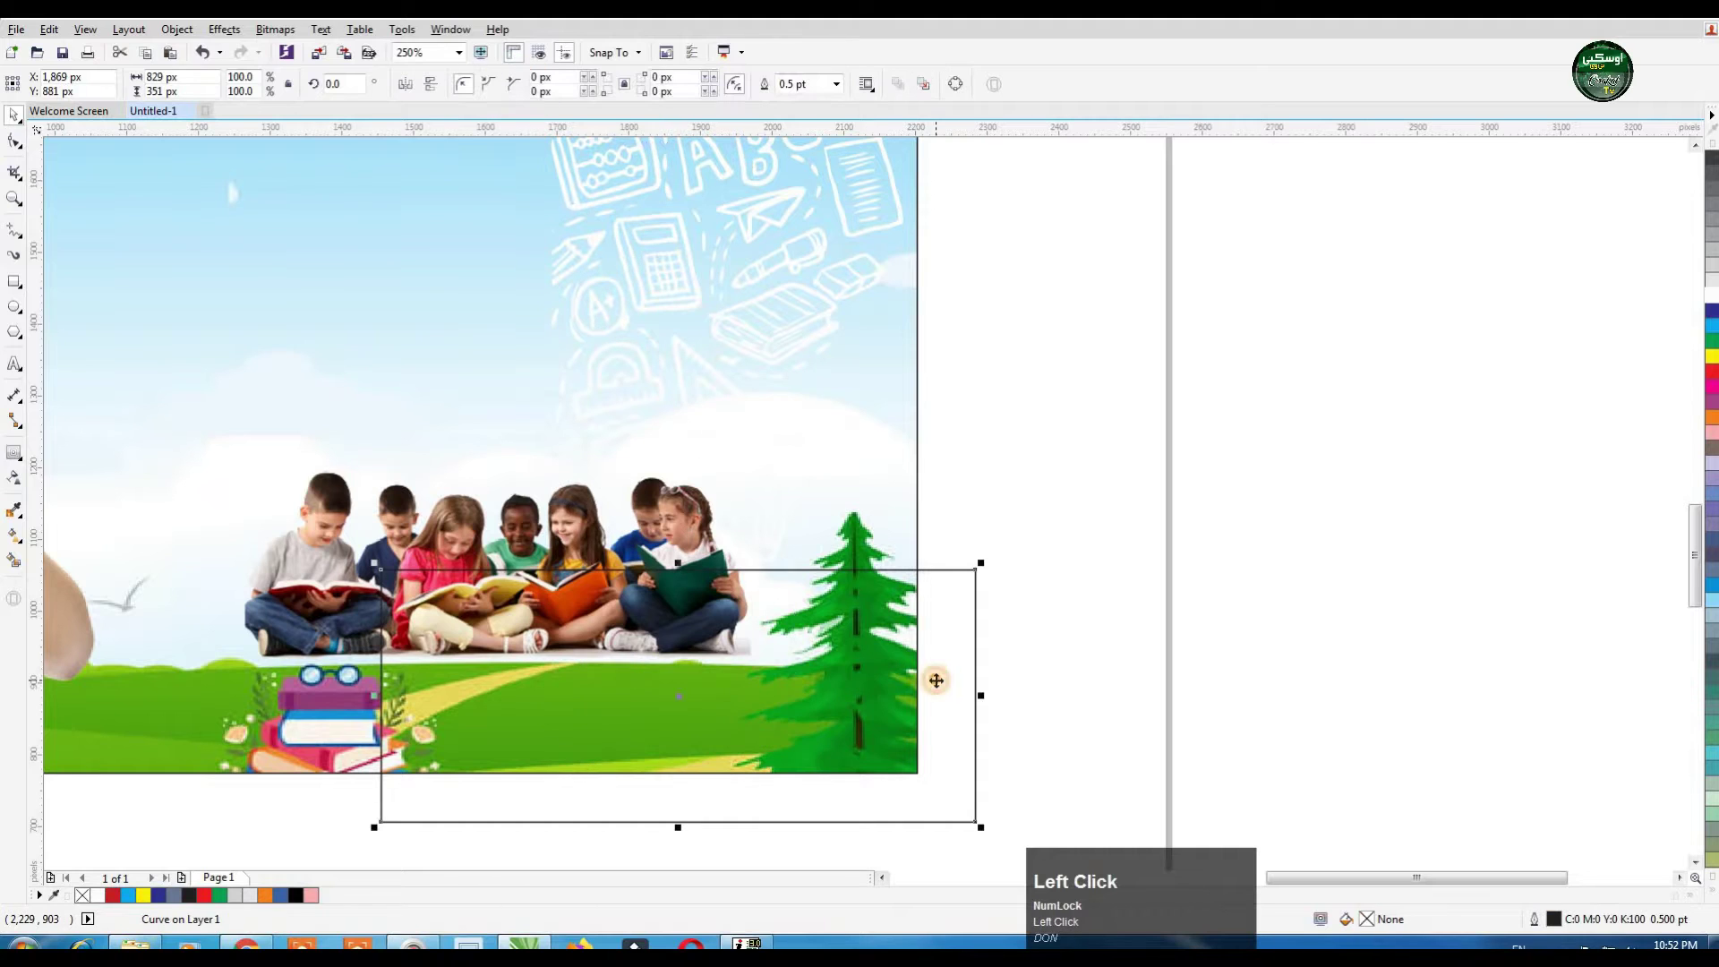
{"action": "left_click", "coordinate": [928, 668]}
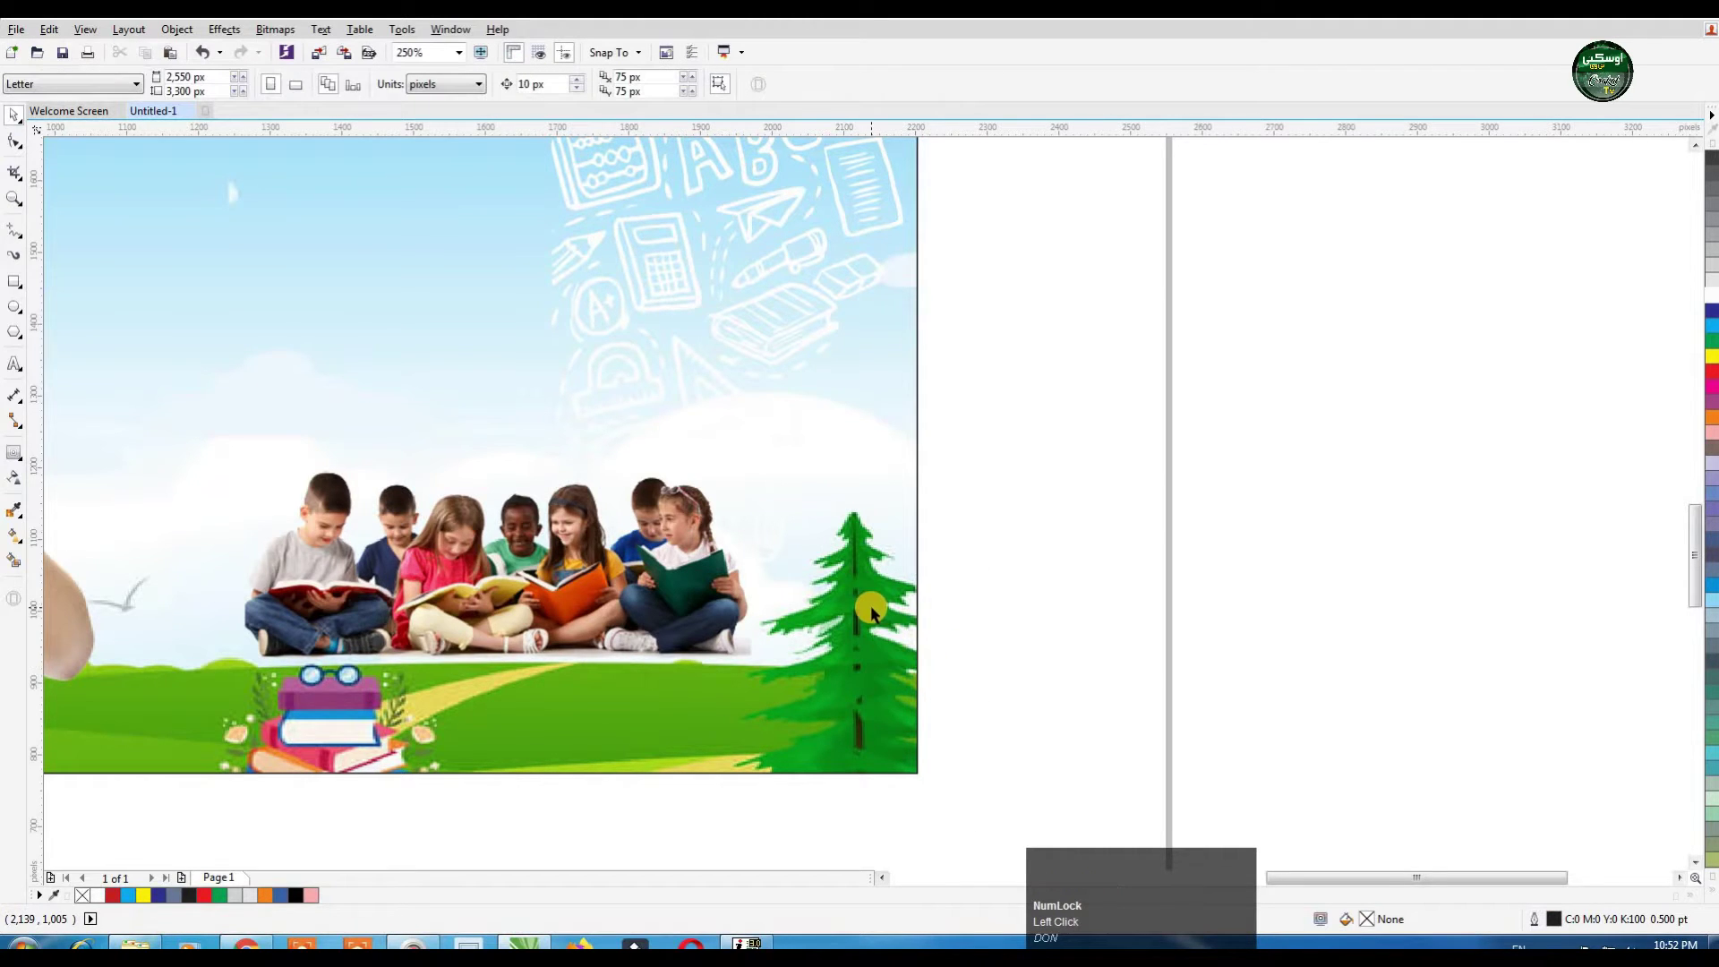
{"action": "scroll", "coordinate": [873, 613], "scroll_direction": "down", "scroll_amount": 2}
{"action": "left_click", "coordinate": [967, 468]}
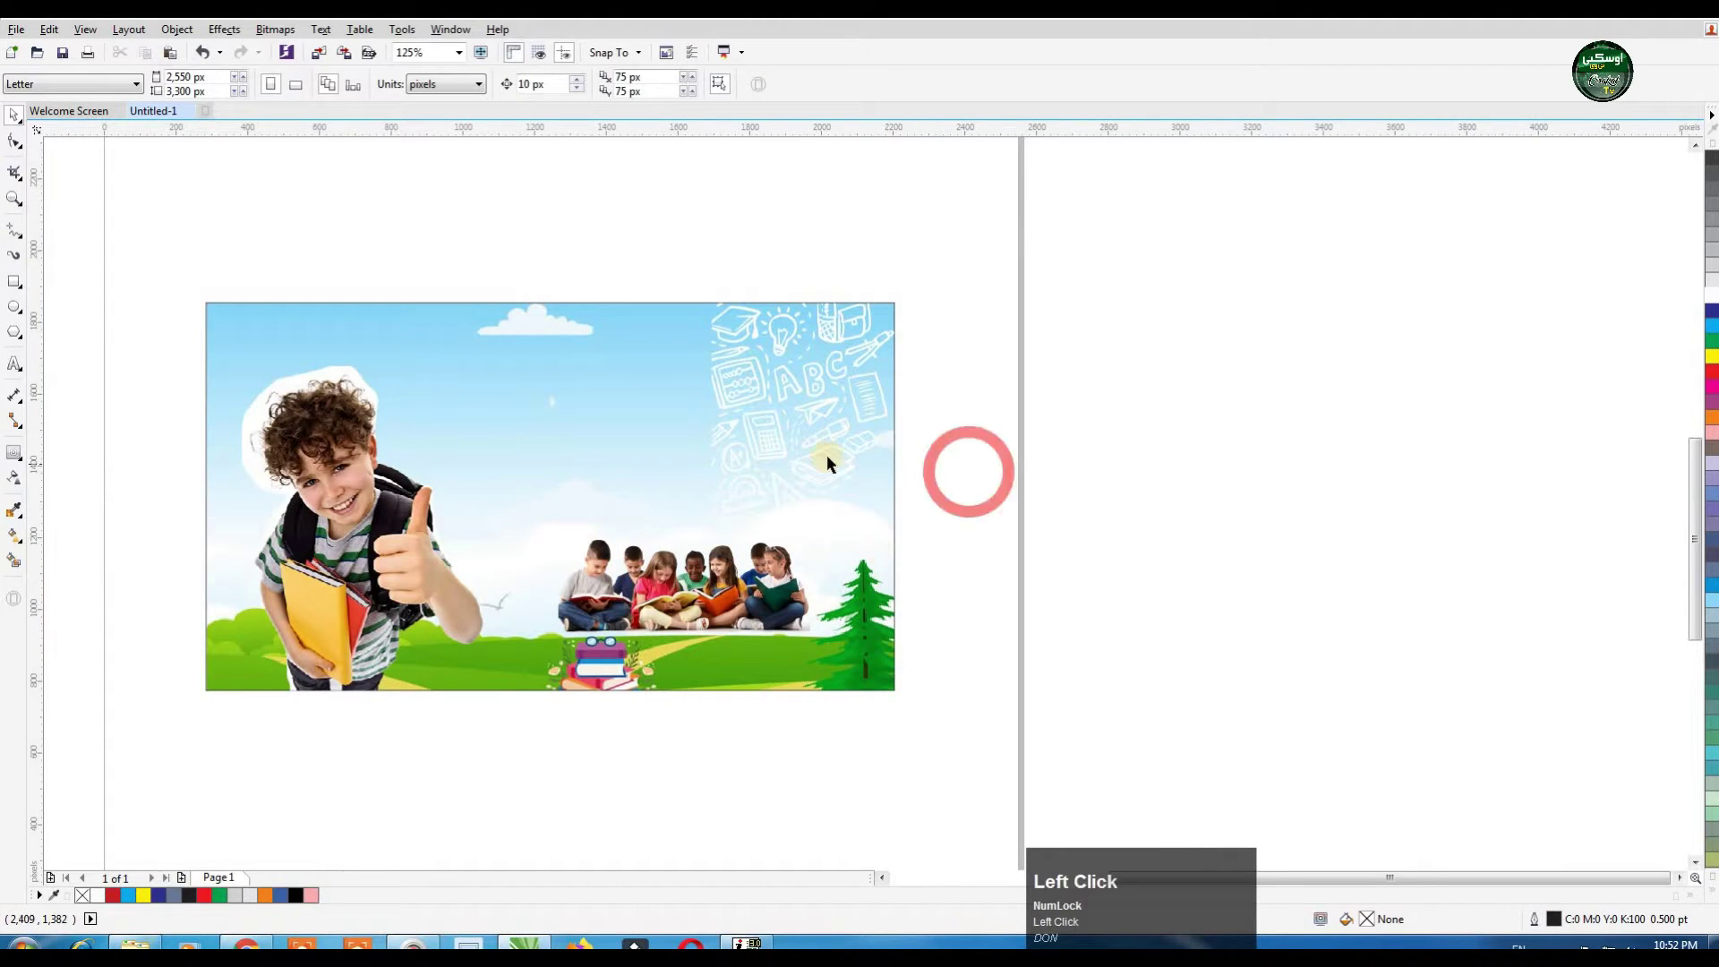
Step: Duplicate the trimmed doodle pattern over the large boy and align the copy to the banner's left edge
{"action": "left_click", "coordinate": [802, 388]}
{"action": "left_click_drag", "start_coordinate": [751, 386], "coordinate": [327, 382]}
{"action": "right_click", "coordinate": [327, 382], "text": "ctrl"}
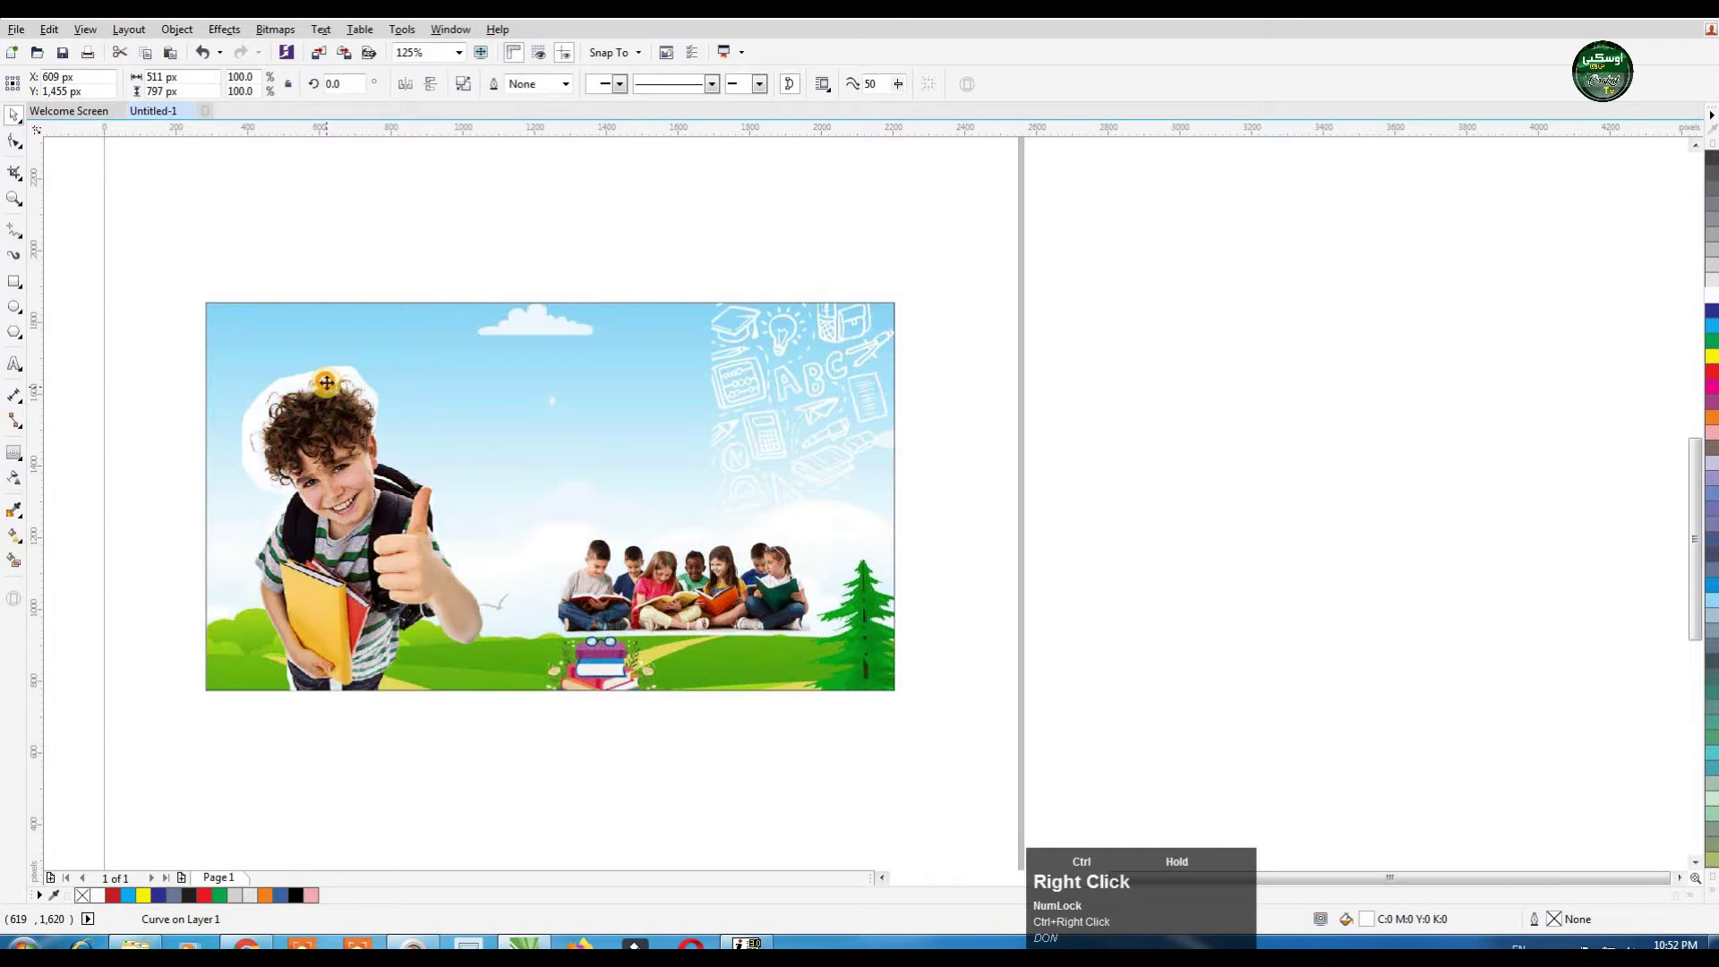
{"action": "left_click", "coordinate": [522, 338], "text": "shift"}
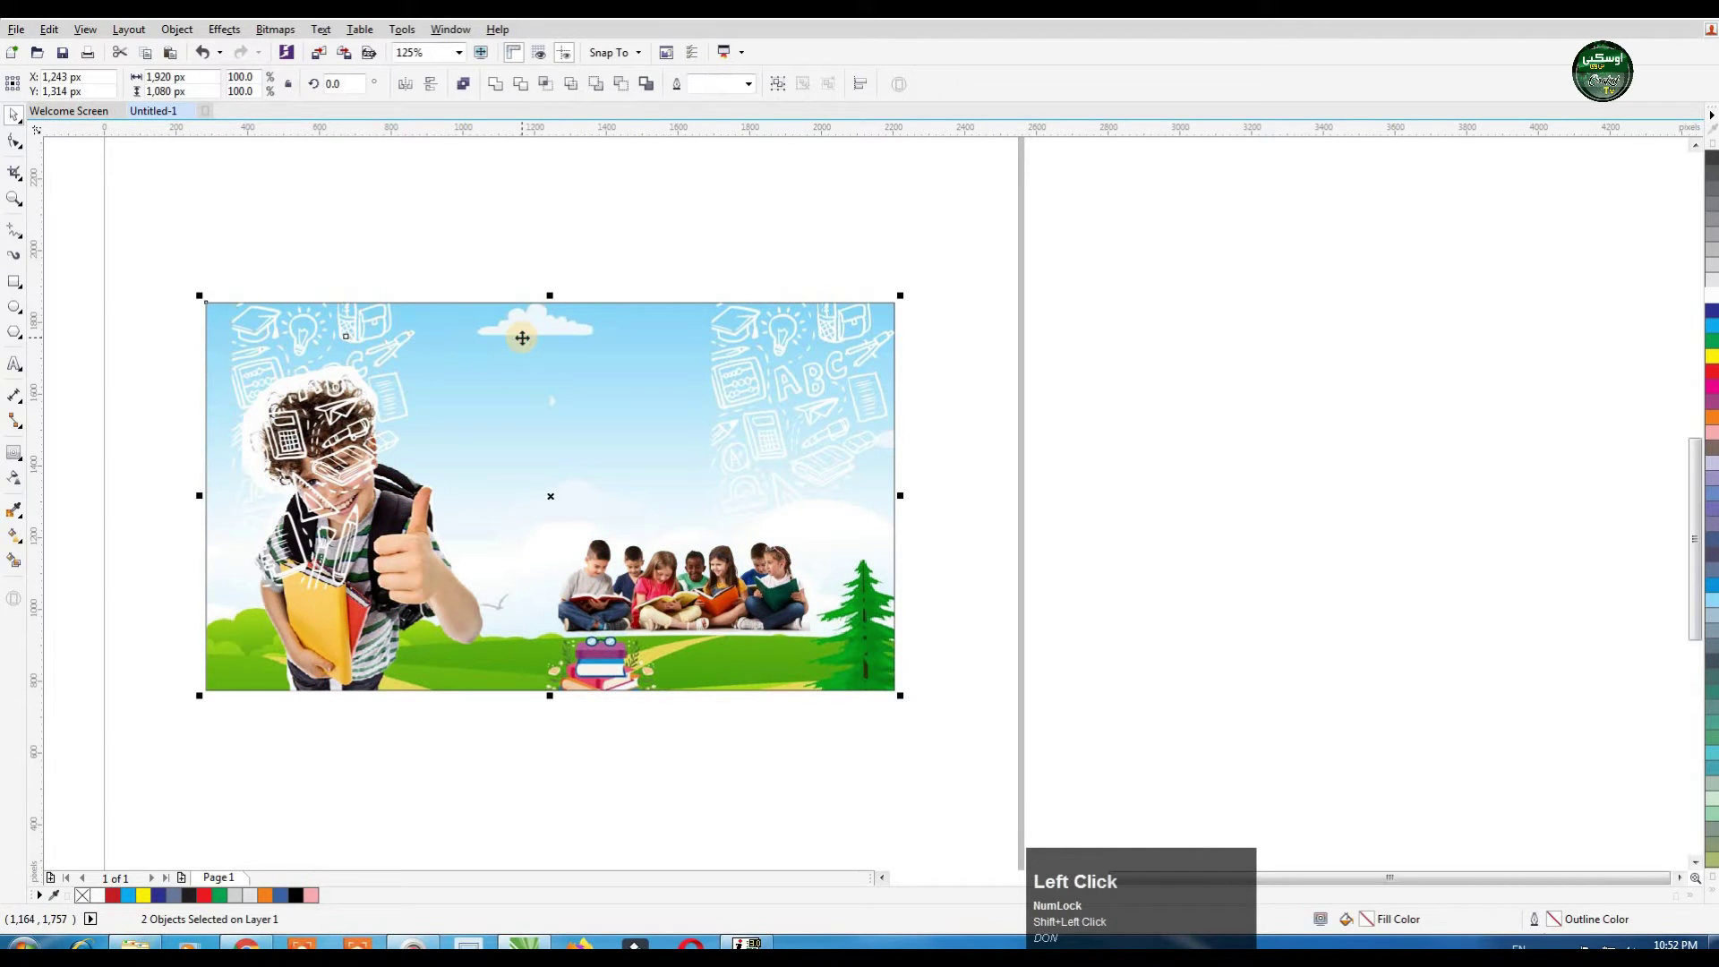
{"action": "left_click", "coordinate": [411, 235]}
Step: Reorder the copied doodle pattern so it lies behind the large boy but in front of the banner background
{"action": "left_click", "coordinate": [348, 315]}
{"action": "key", "text": "ctrl+Page_Up"}
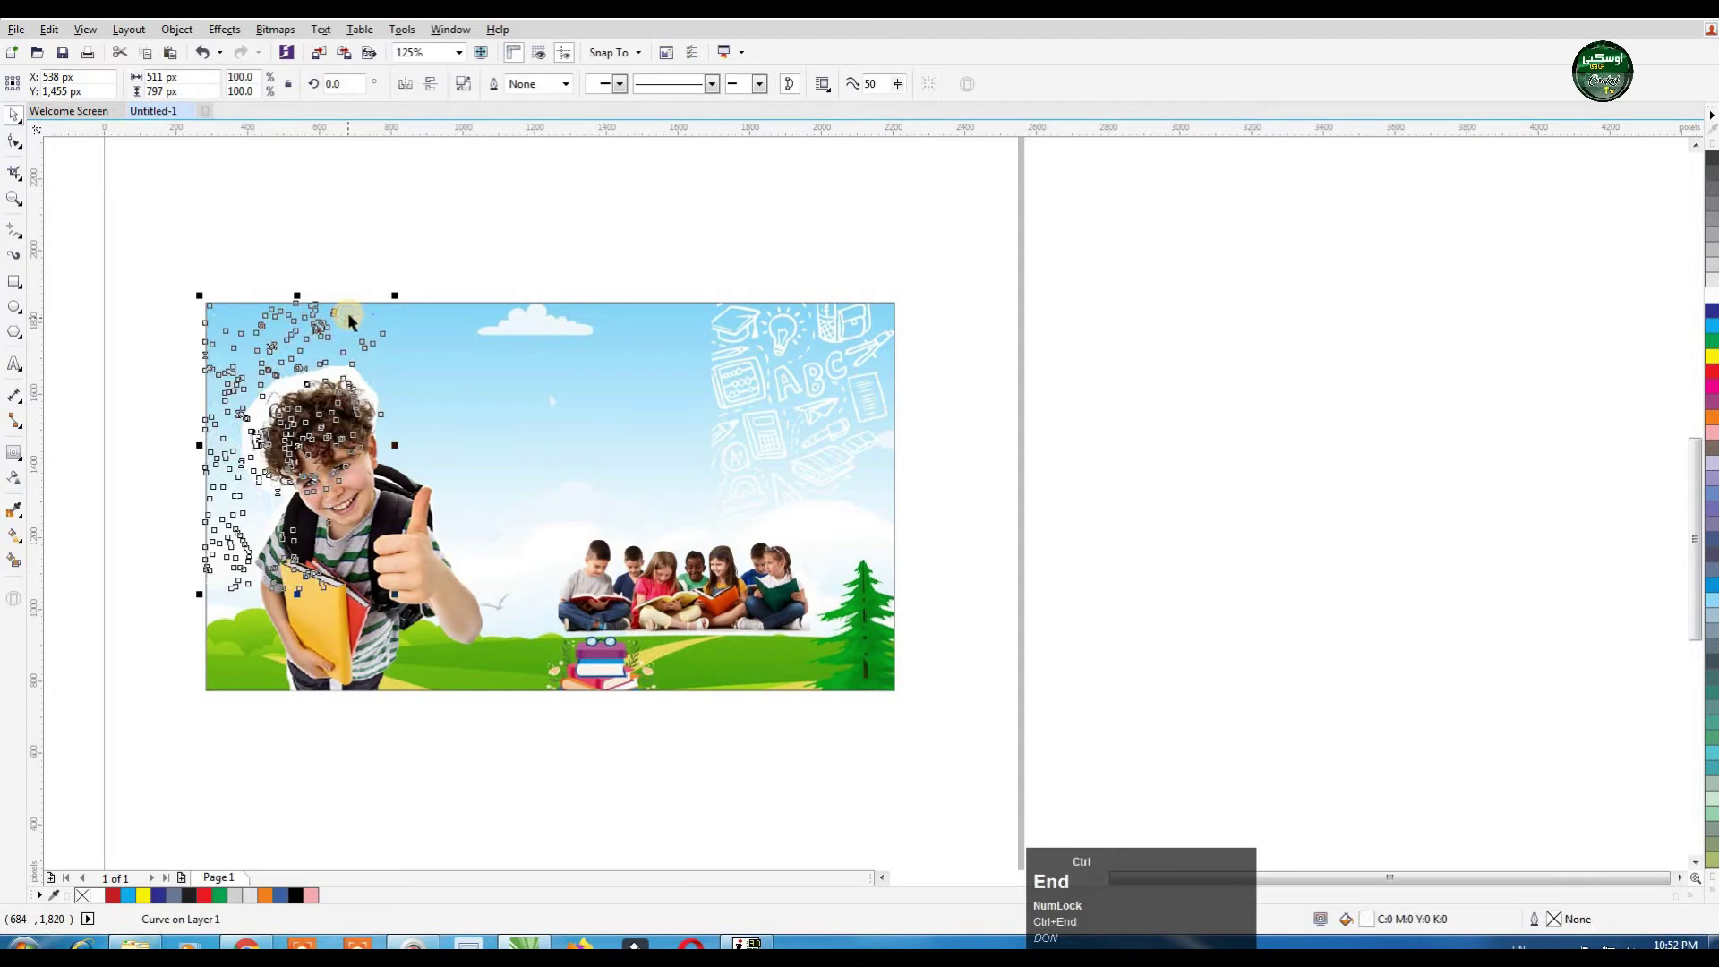
{"action": "left_click", "coordinate": [520, 208]}
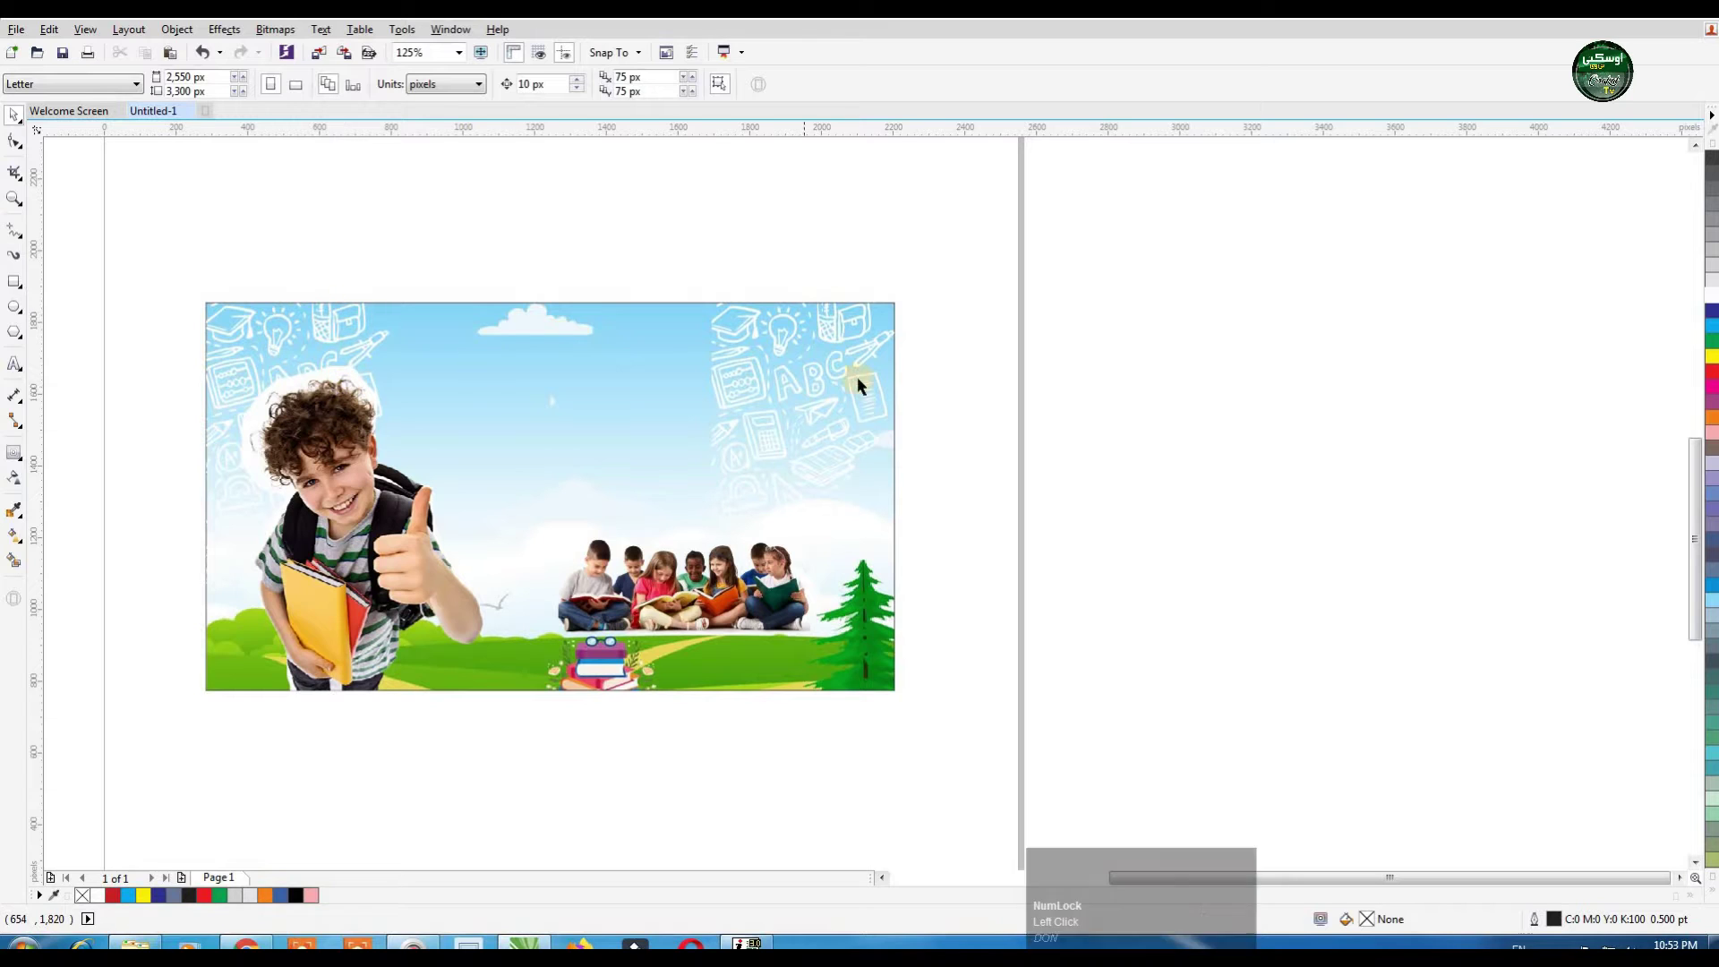
Step: Apply a uniform transparency of 27 to the doodle pattern above the reading children
{"action": "left_click", "coordinate": [787, 337]}
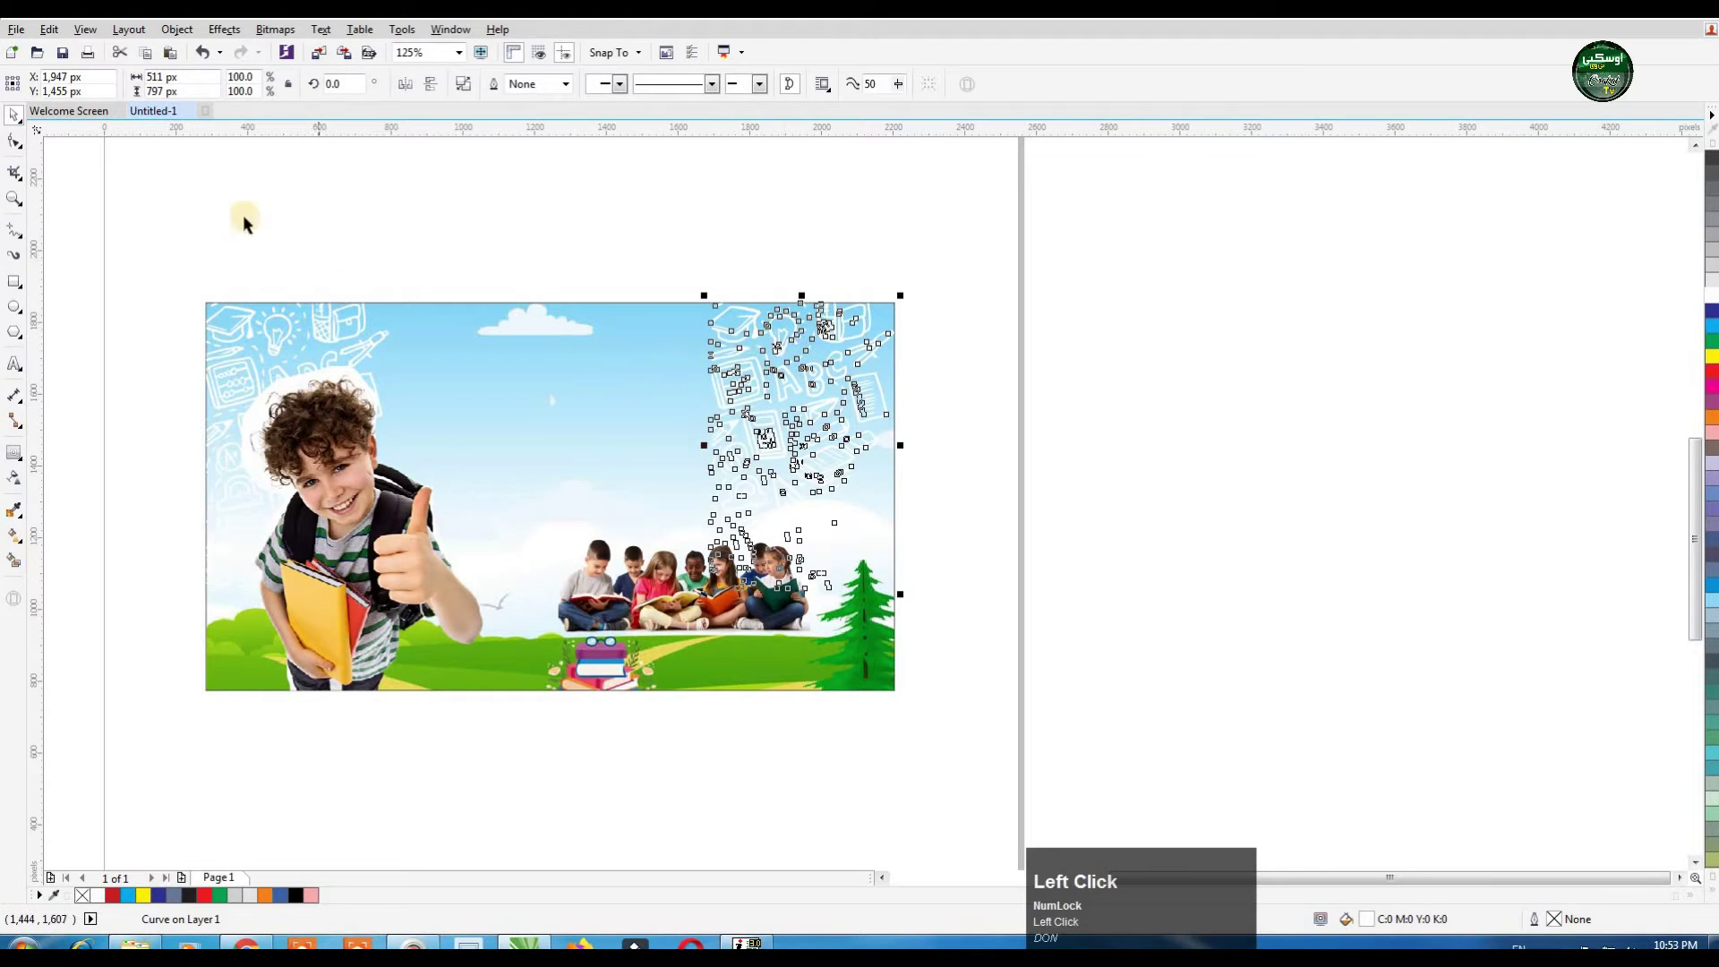
{"action": "left_click", "coordinate": [15, 484]}
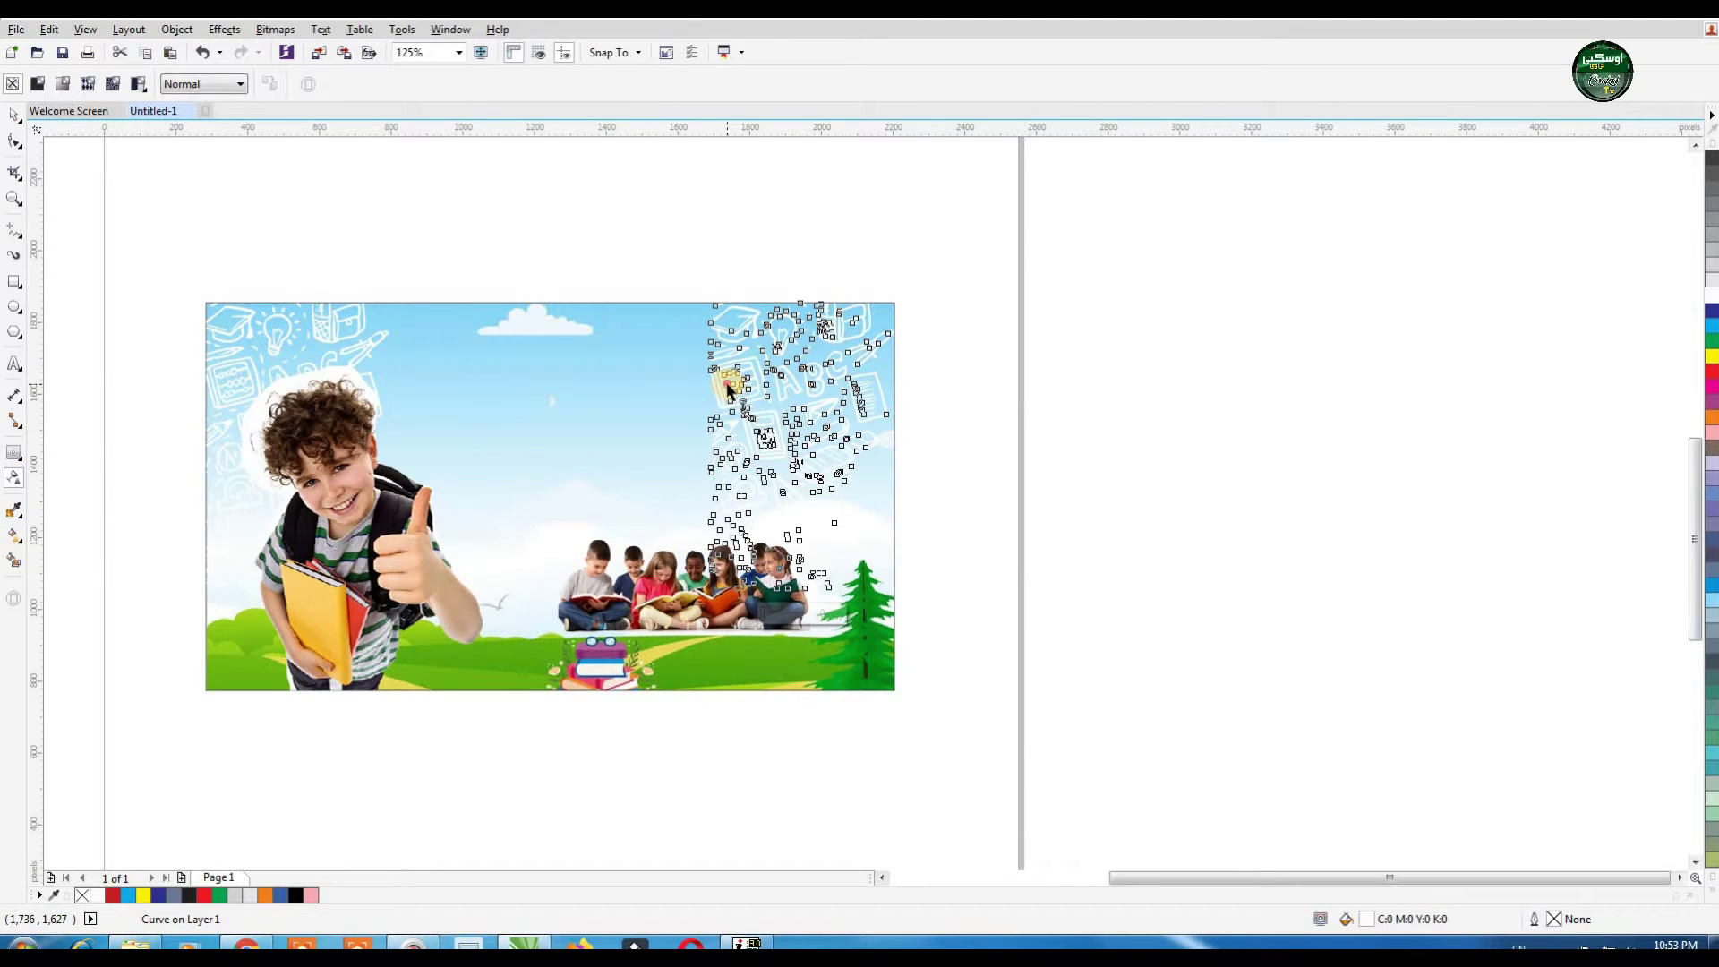
{"action": "left_click_drag", "start_coordinate": [728, 389], "coordinate": [777, 616]}
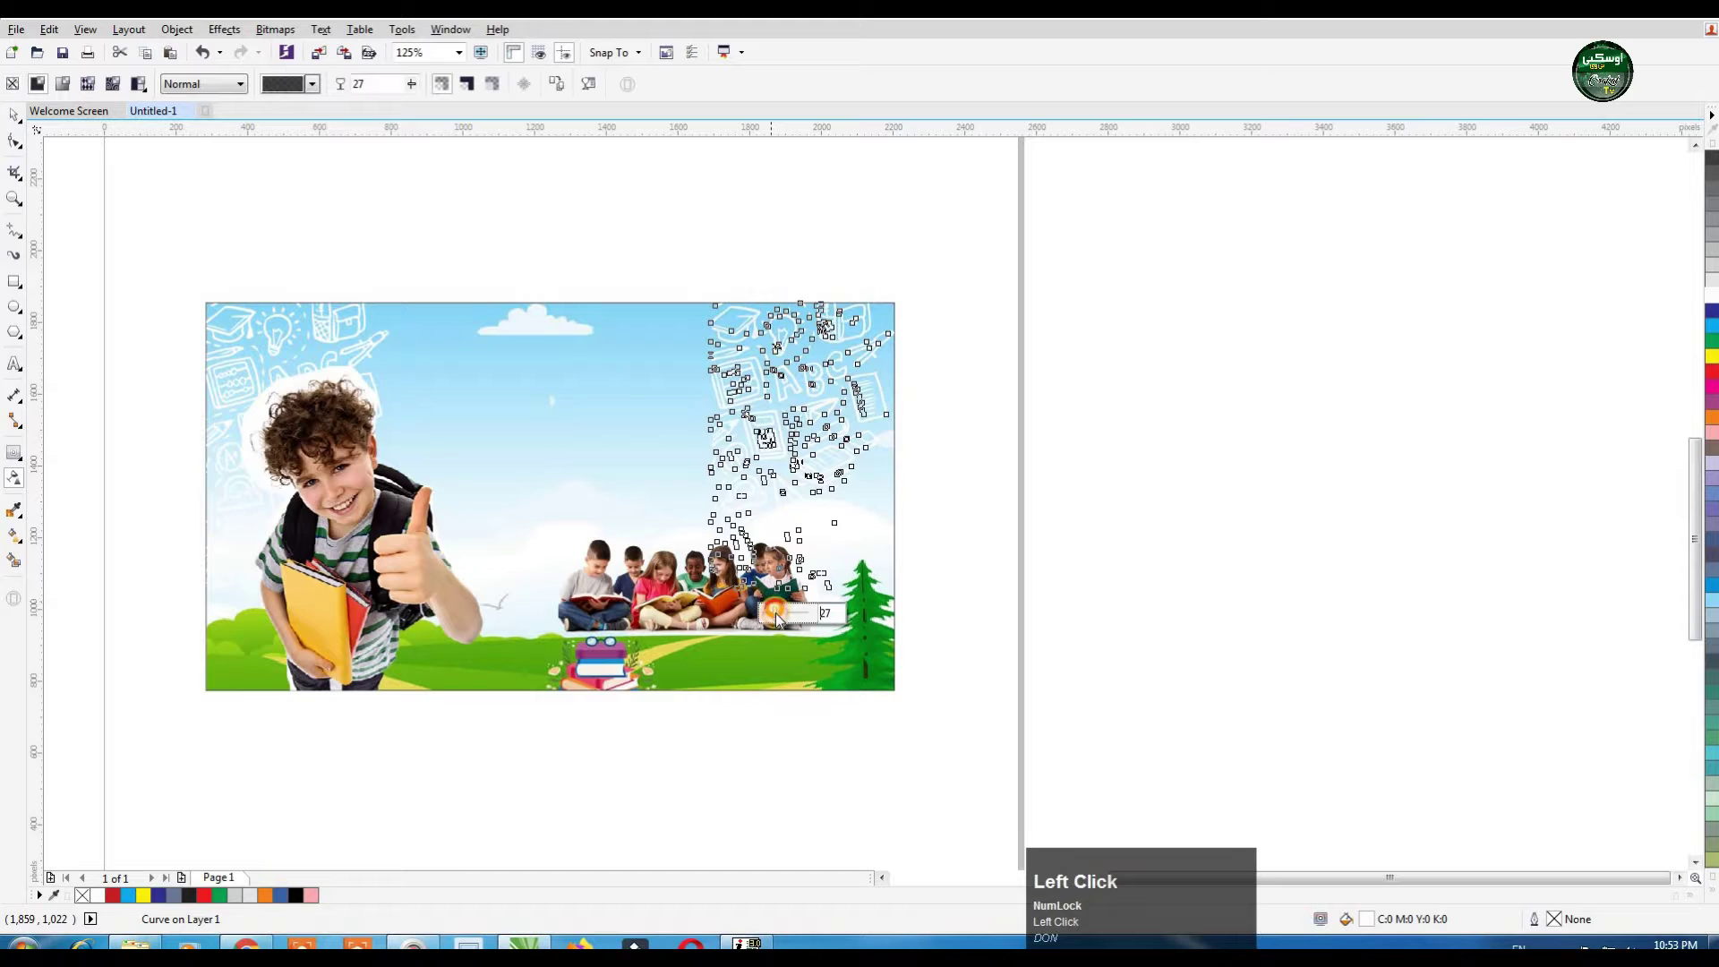
{"action": "left_click", "coordinate": [10, 124]}
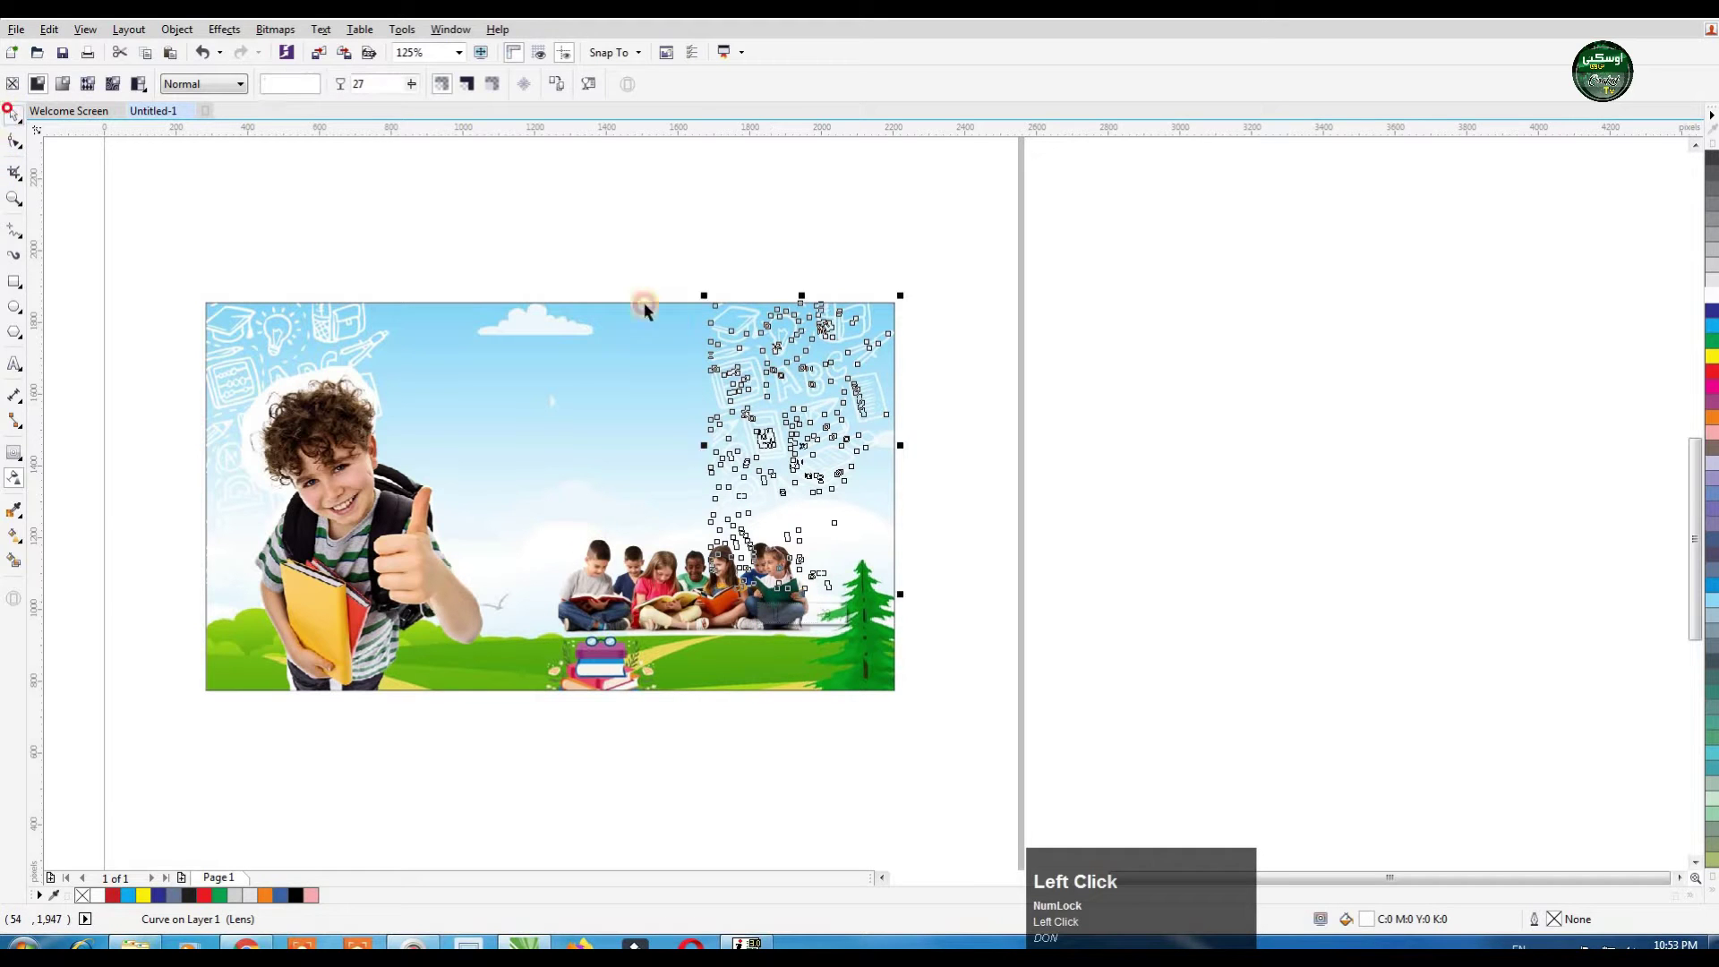
{"action": "scroll", "coordinate": [465, 349], "scroll_direction": "up", "scroll_amount": 2}
{"action": "left_click", "coordinate": [1062, 340]}
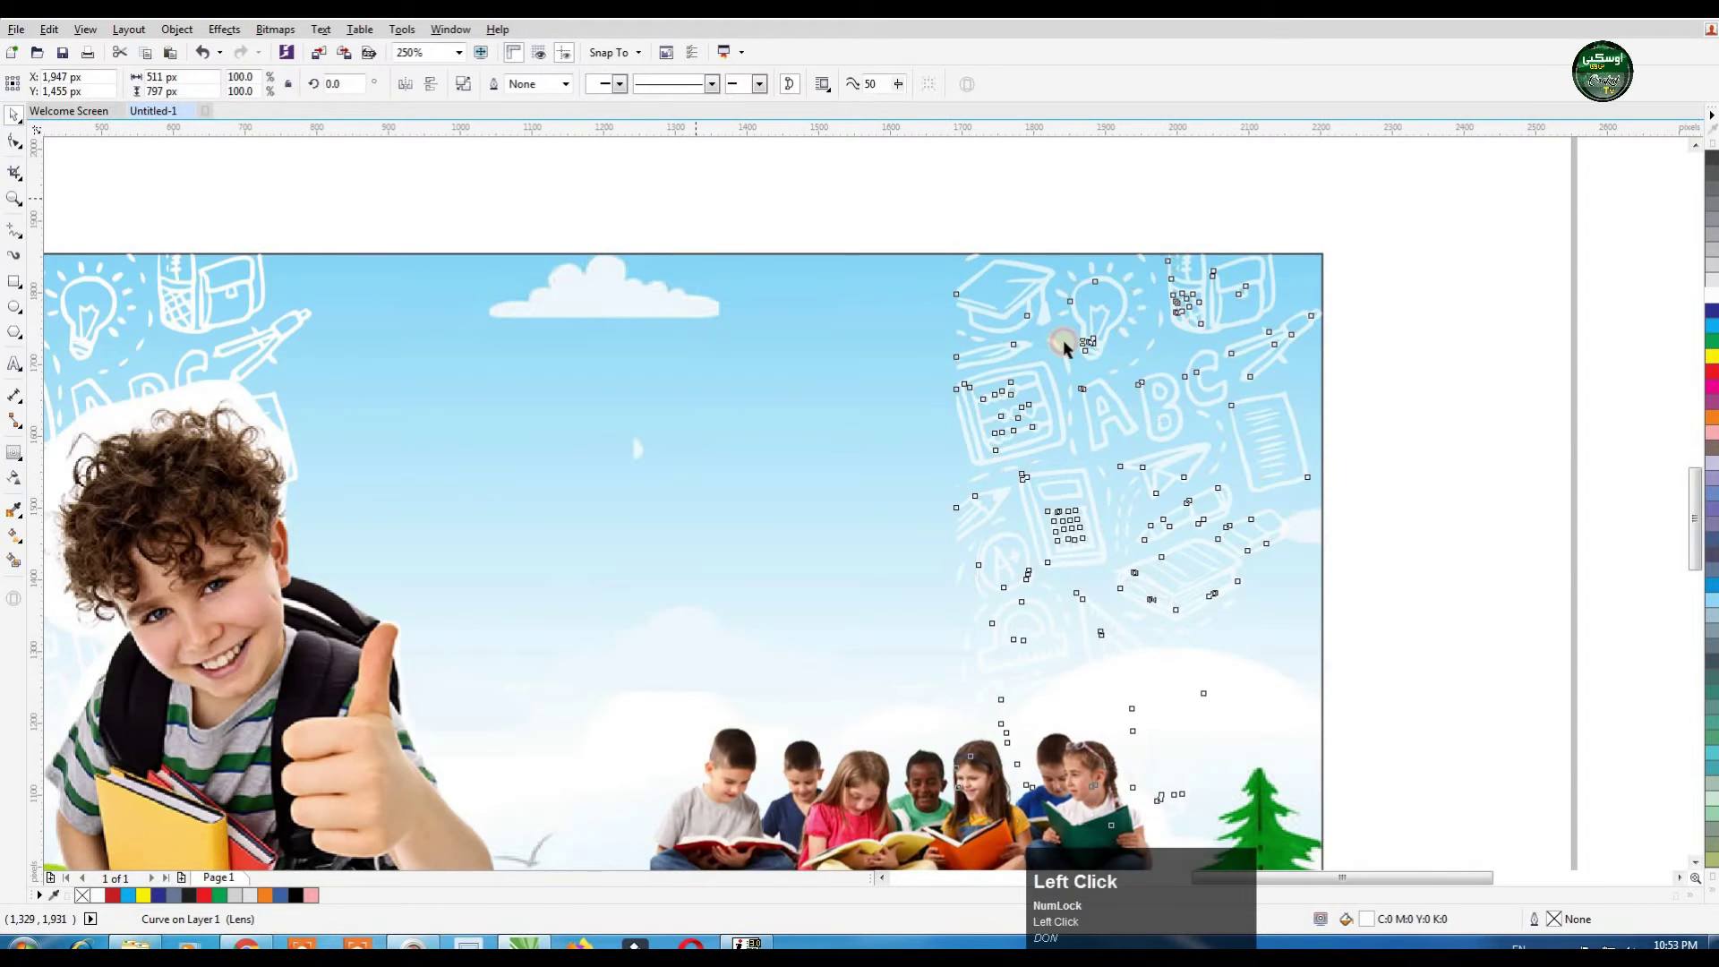
{"action": "left_click", "coordinate": [1114, 415]}
Step: Apply a uniform transparency of about 29 to the doodle pattern behind the large boy
{"action": "left_click", "coordinate": [218, 344]}
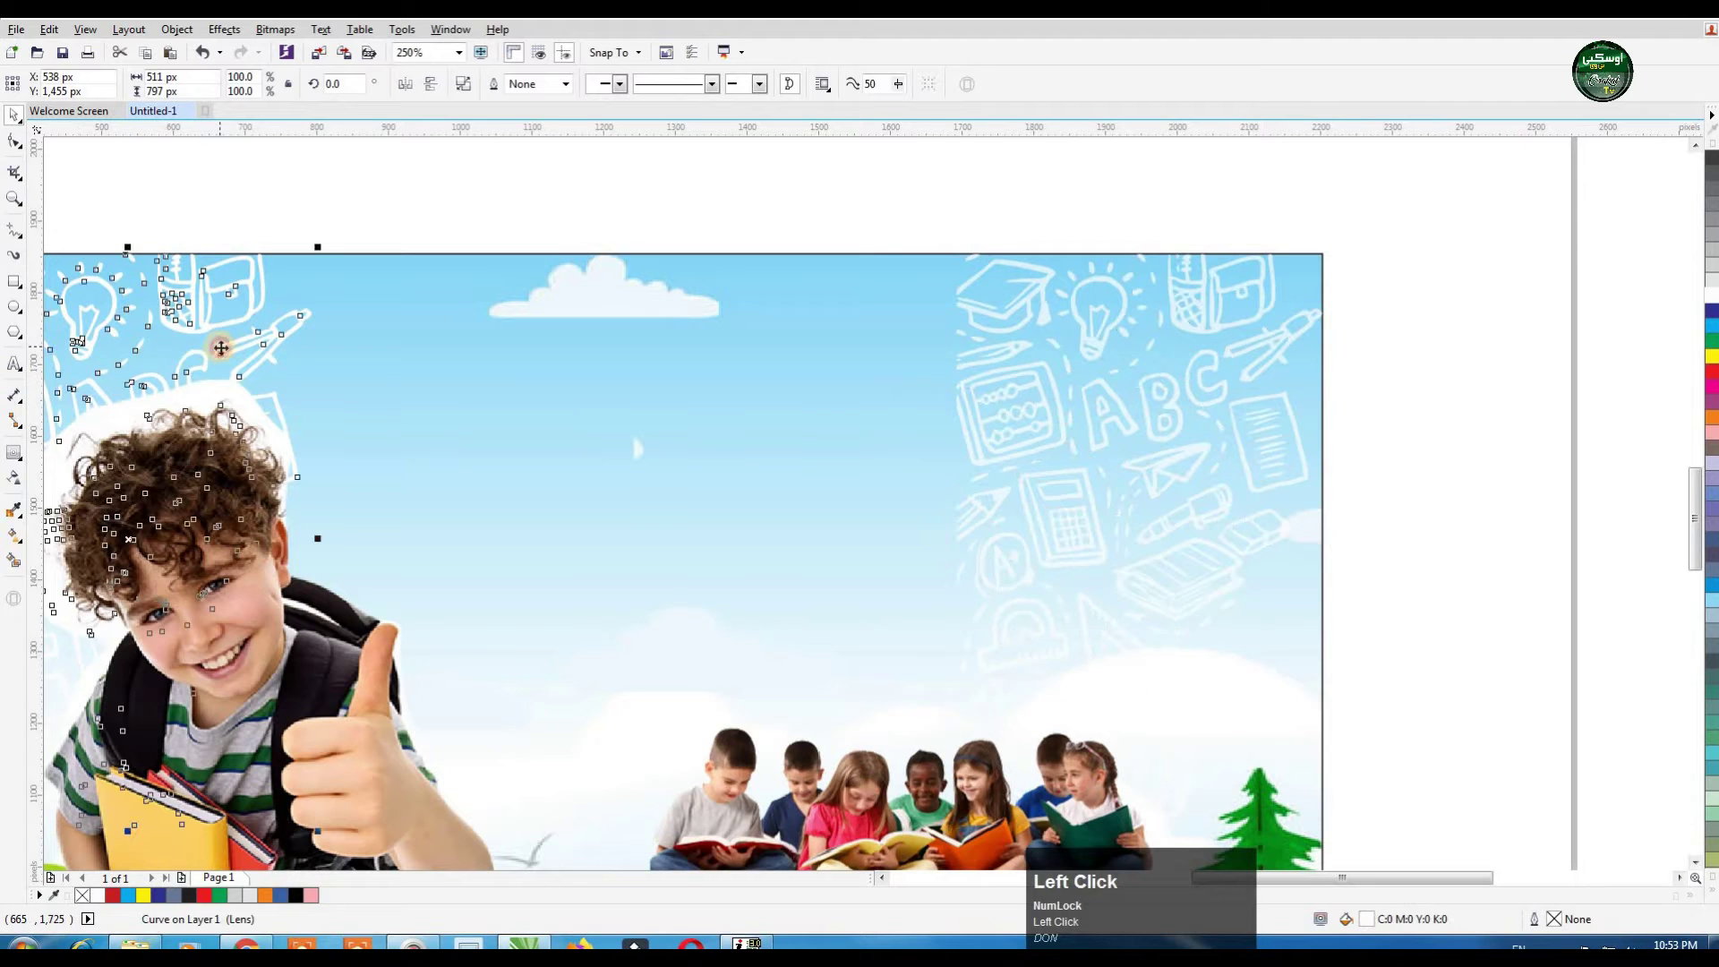
{"action": "left_click", "coordinate": [13, 477]}
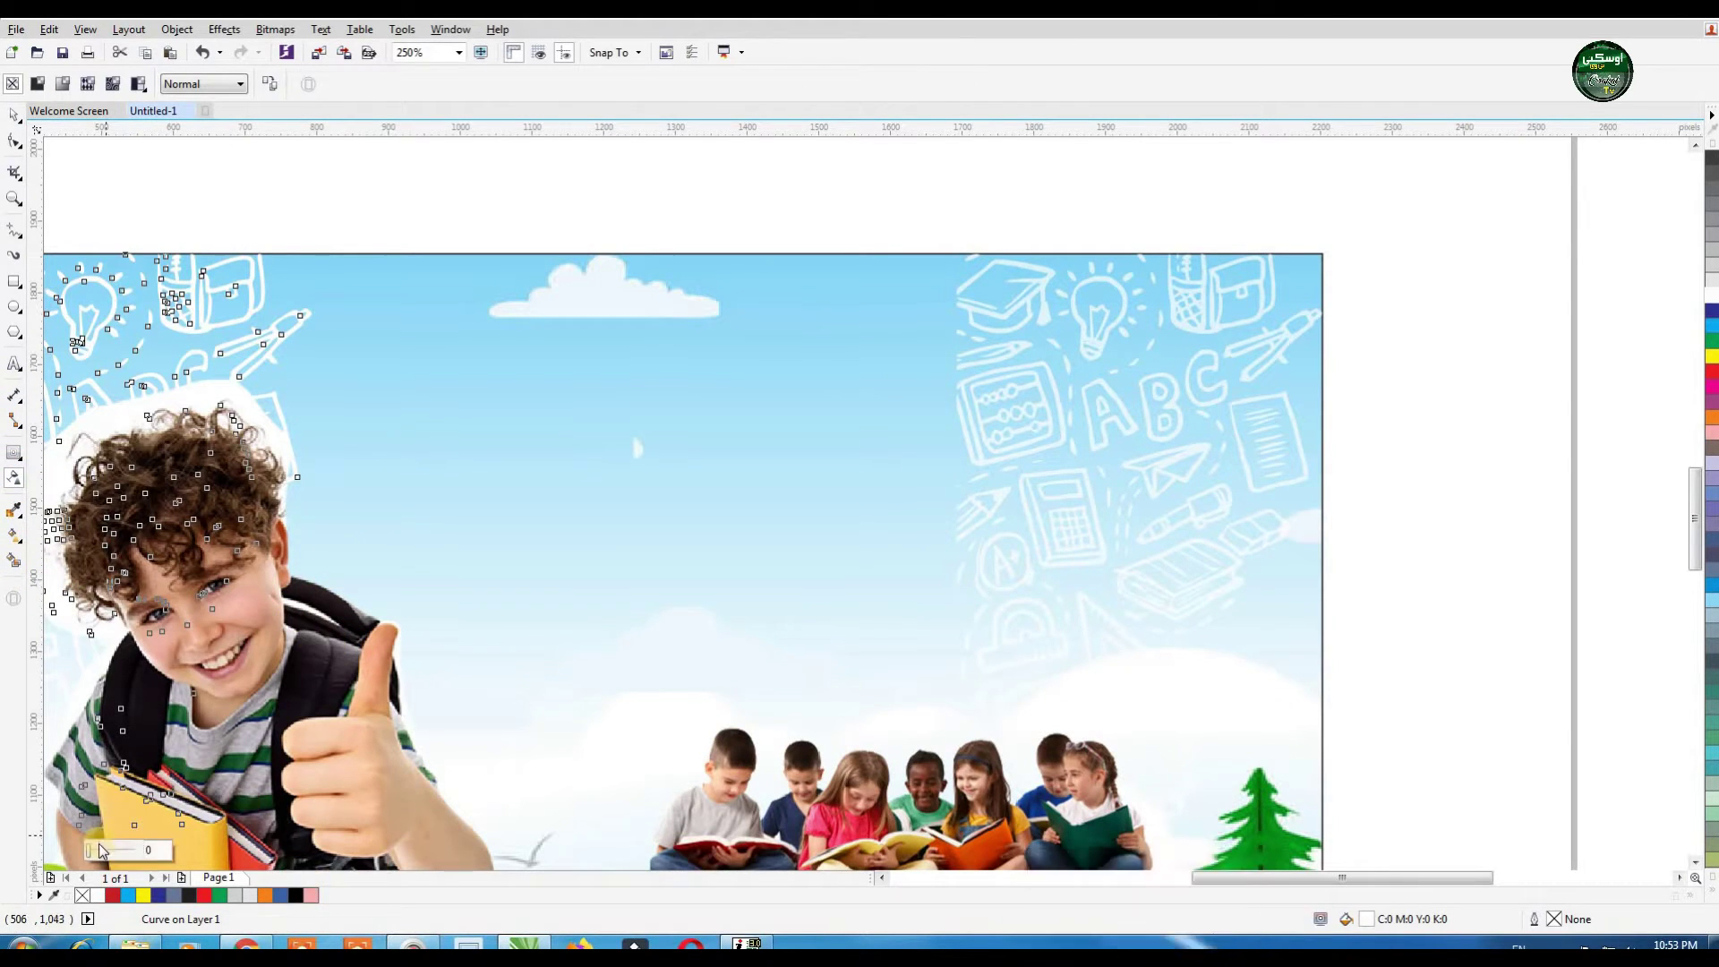
{"action": "left_click", "coordinate": [101, 853]}
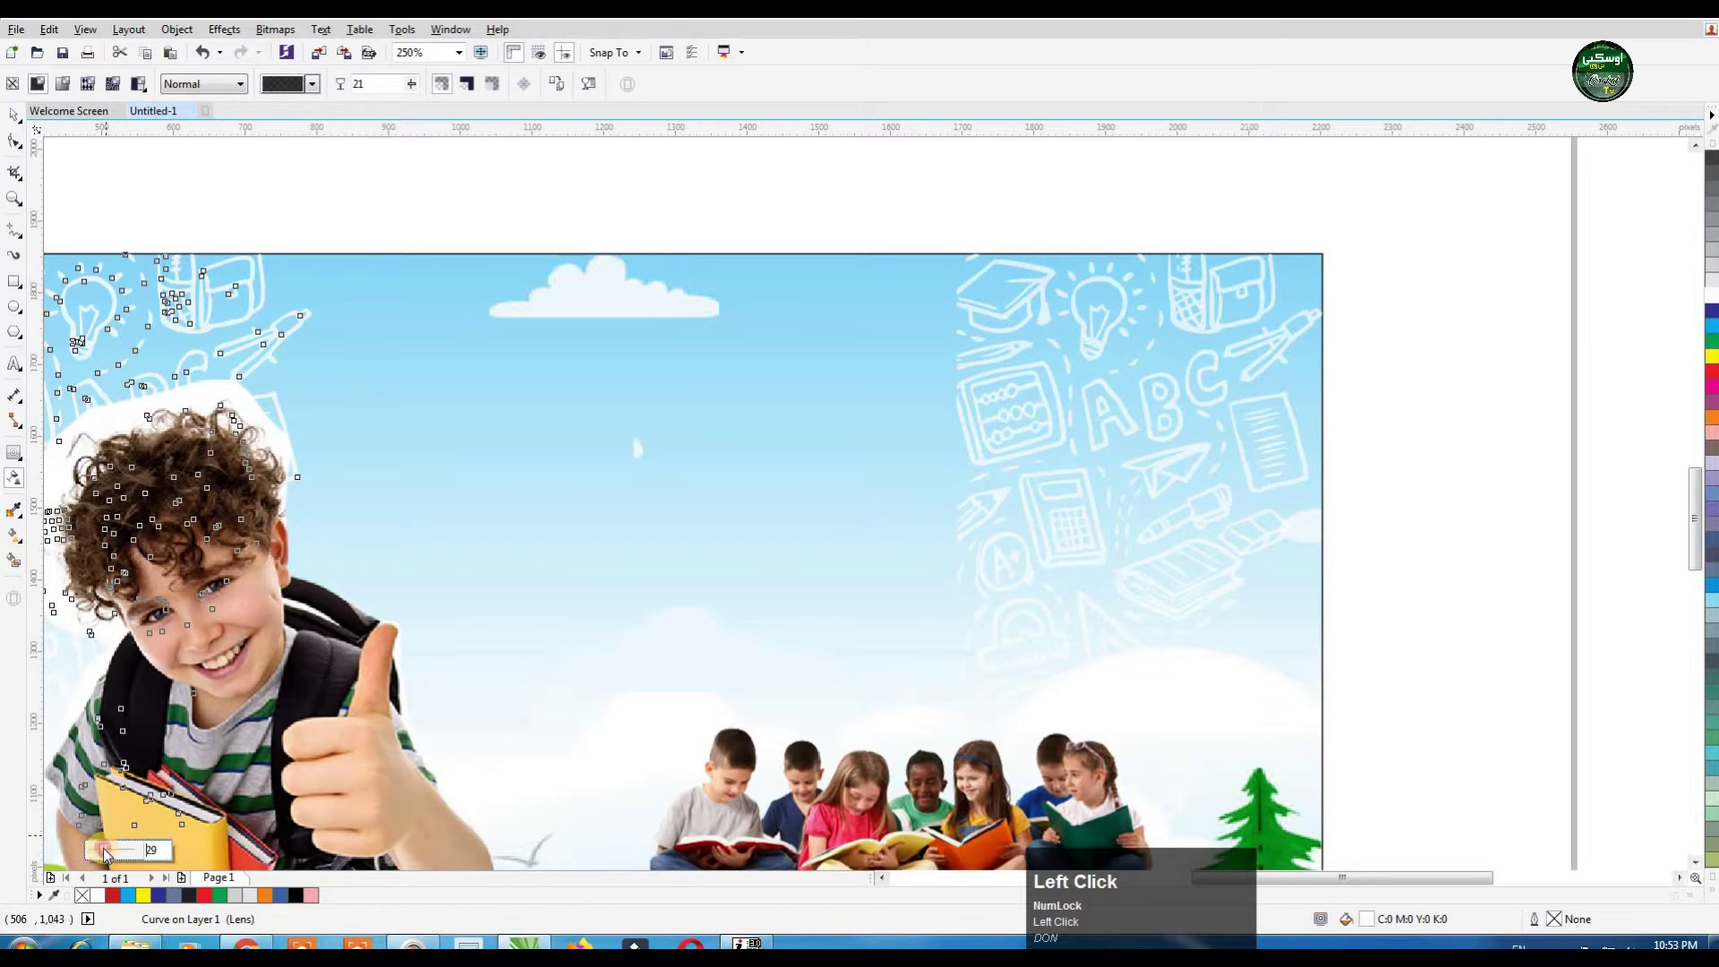
{"action": "left_click", "coordinate": [4, 121]}
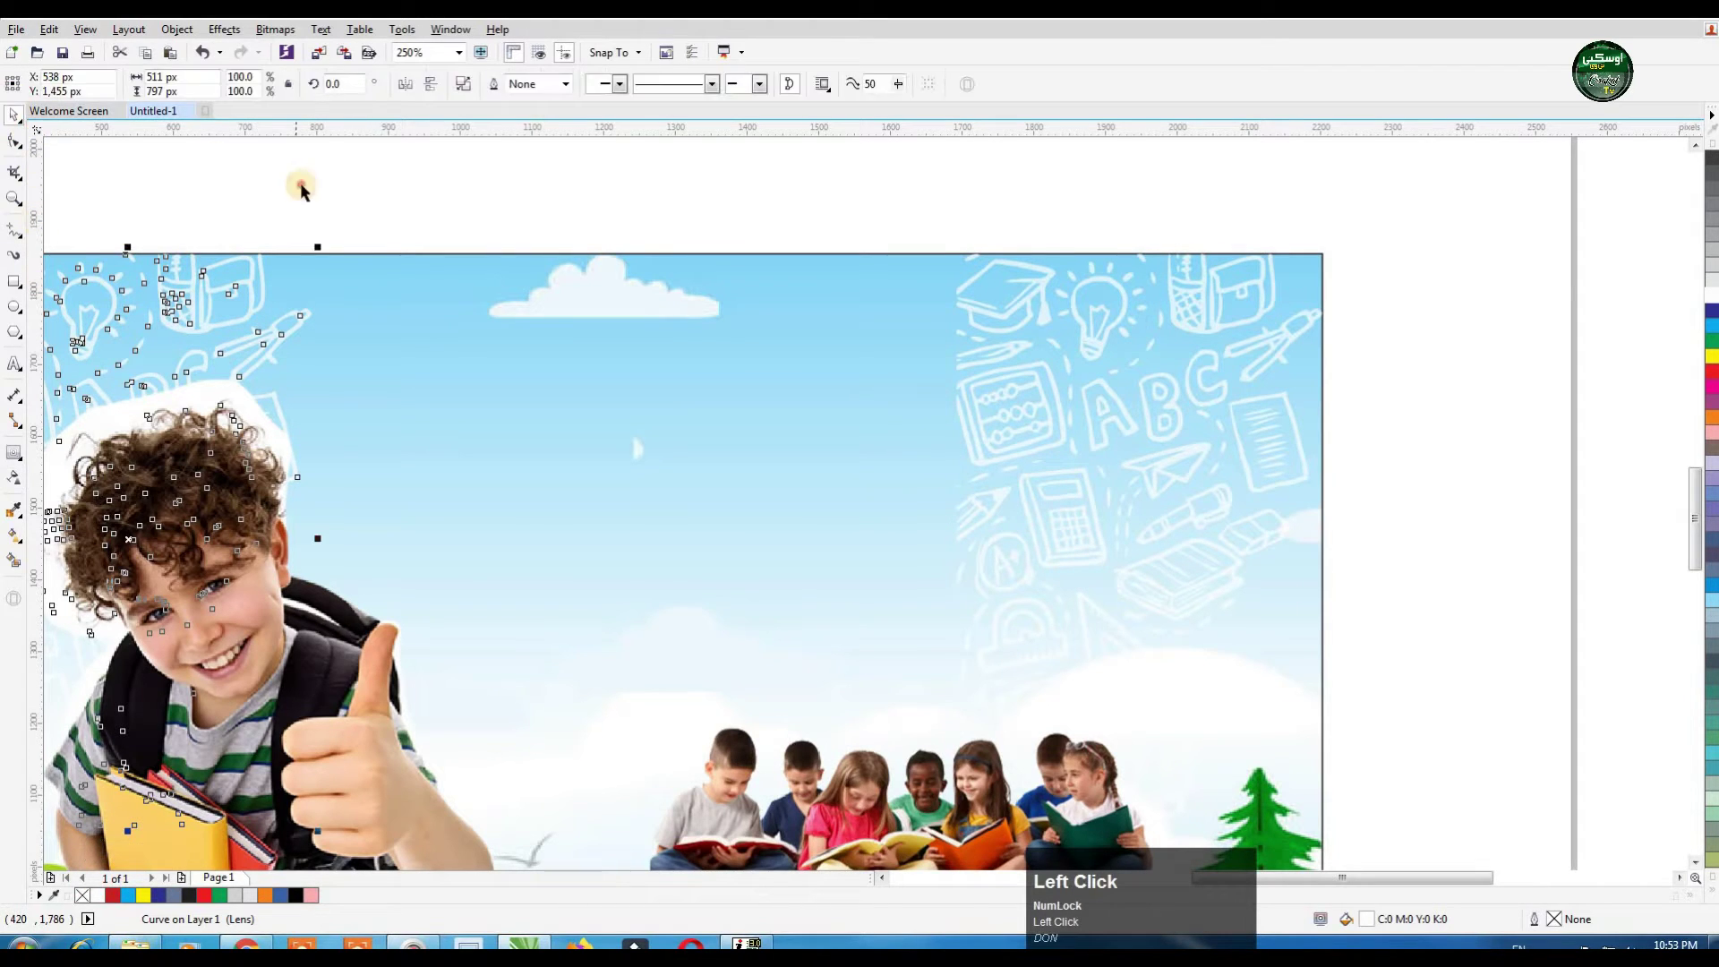
{"action": "left_click", "coordinate": [299, 185]}
Step: Draw a circle about 447 px in diameter around the large boy's head and fill it with white
{"action": "scroll", "coordinate": [734, 287], "scroll_direction": "down", "scroll_amount": 1}
{"action": "scroll", "coordinate": [733, 282], "scroll_direction": "down", "scroll_amount": 2}
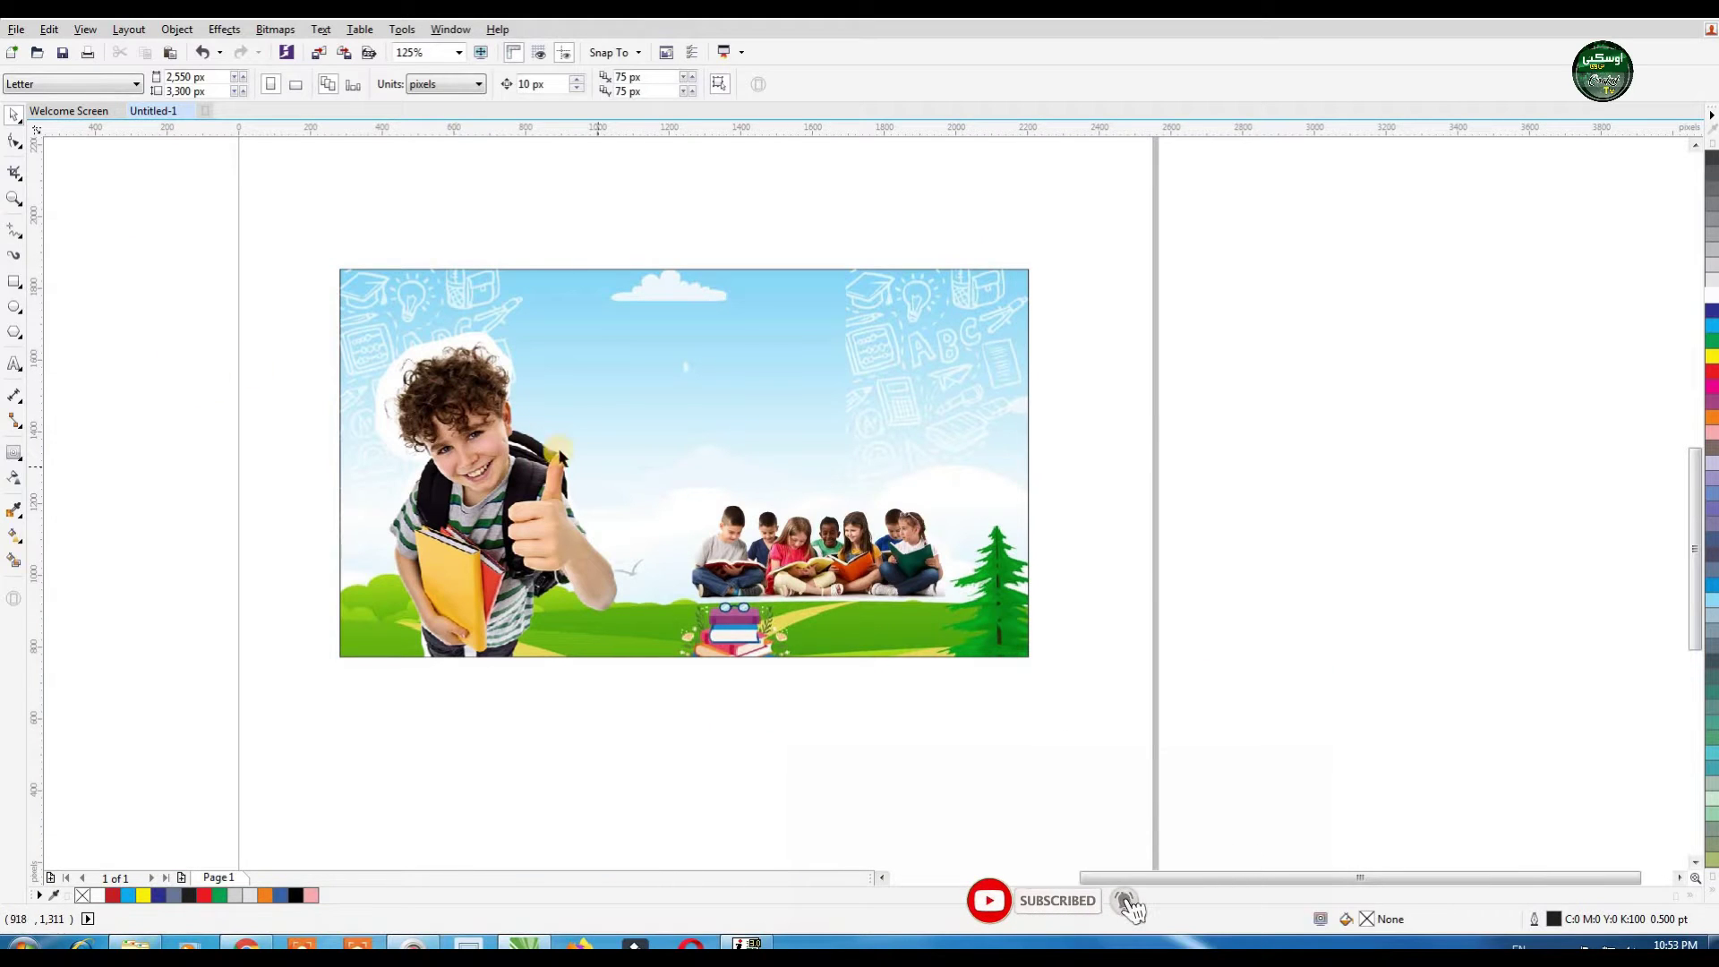
{"action": "scroll", "coordinate": [420, 387], "scroll_direction": "up", "scroll_amount": 4}
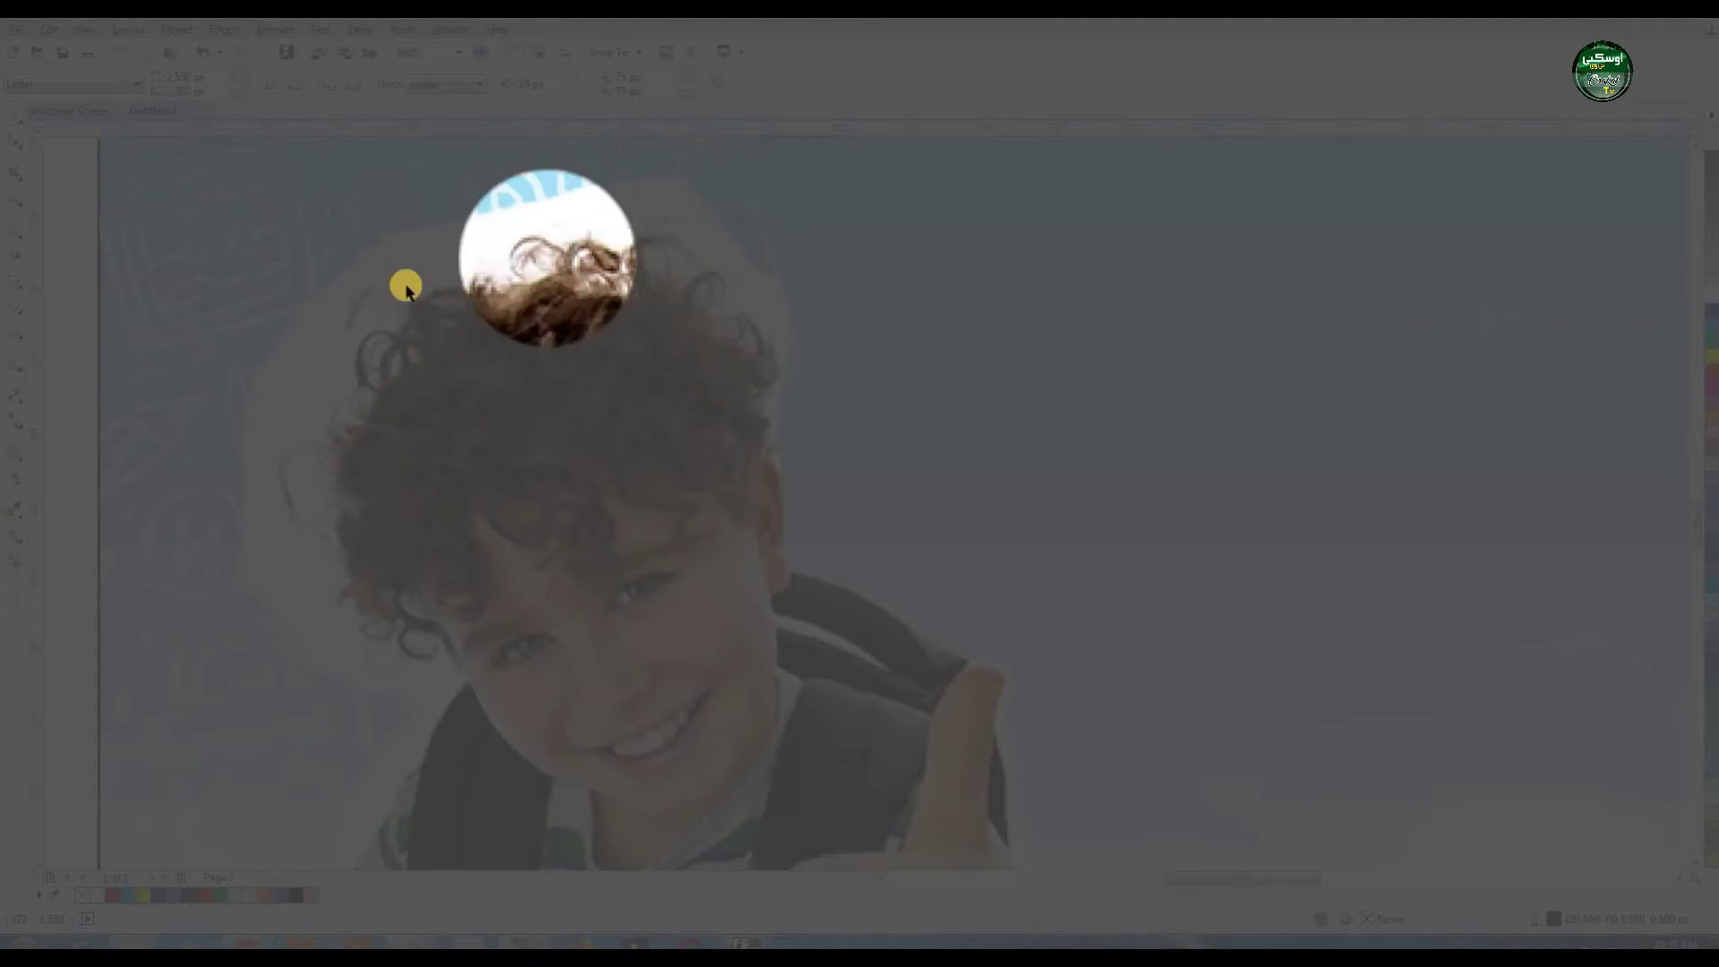
{"action": "key", "text": "Num_Lock"}
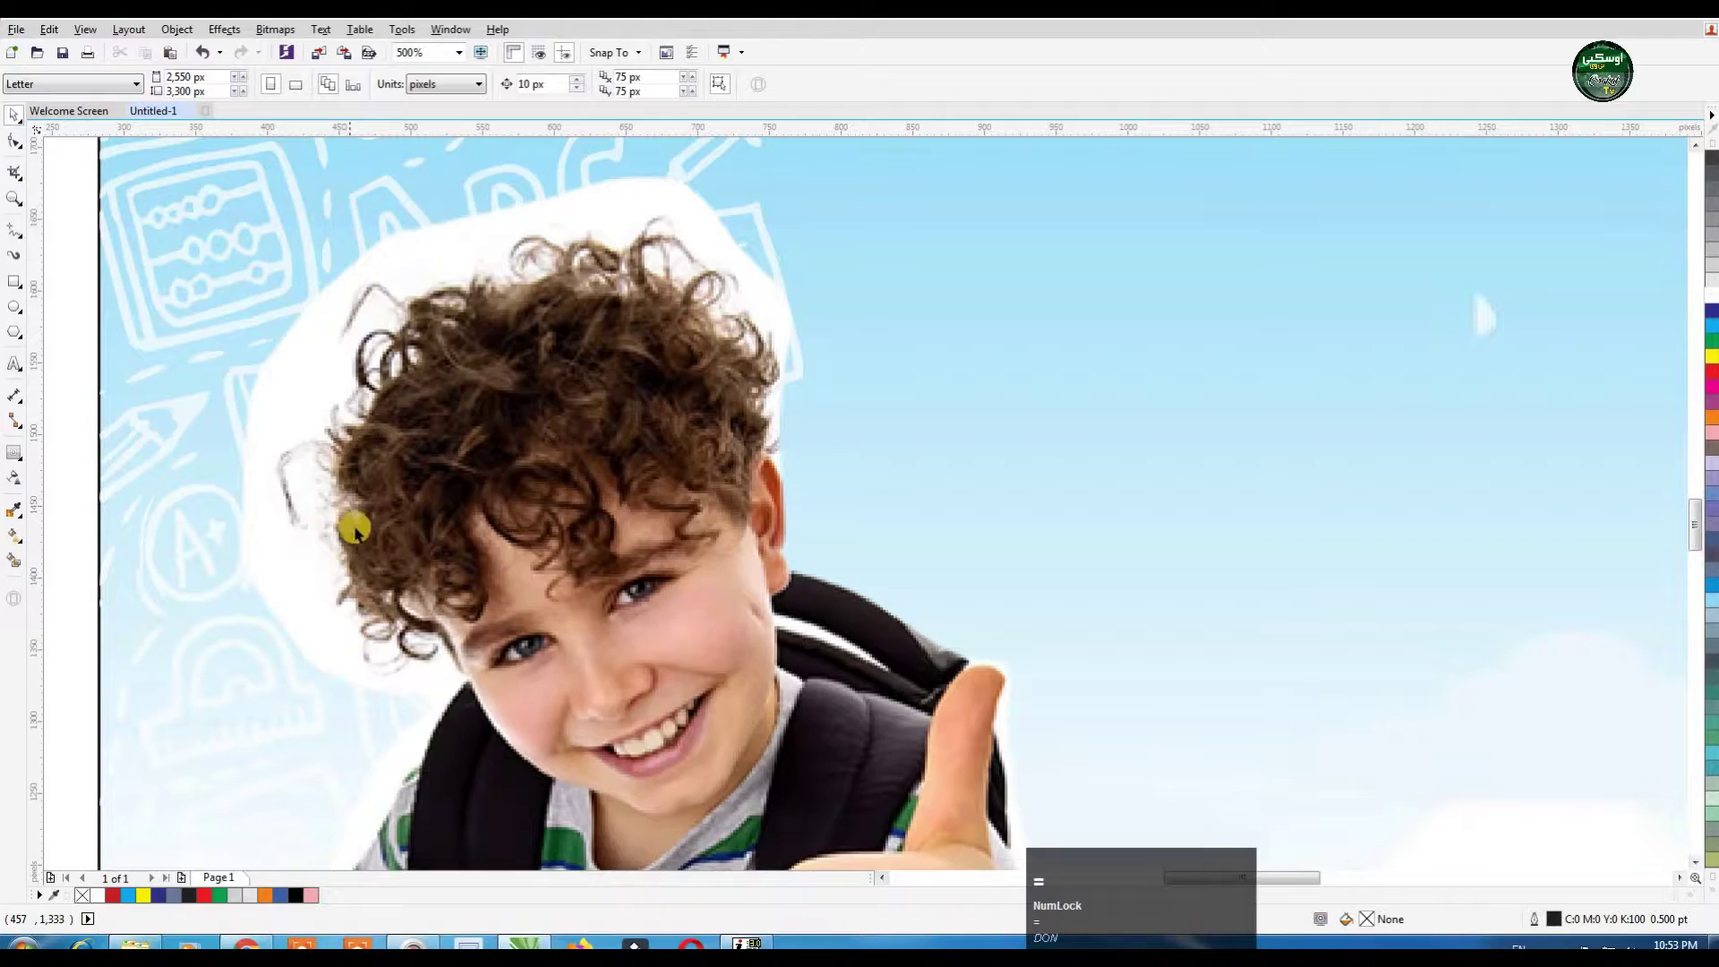
{"action": "scroll", "coordinate": [407, 441], "scroll_direction": "down", "scroll_amount": 1}
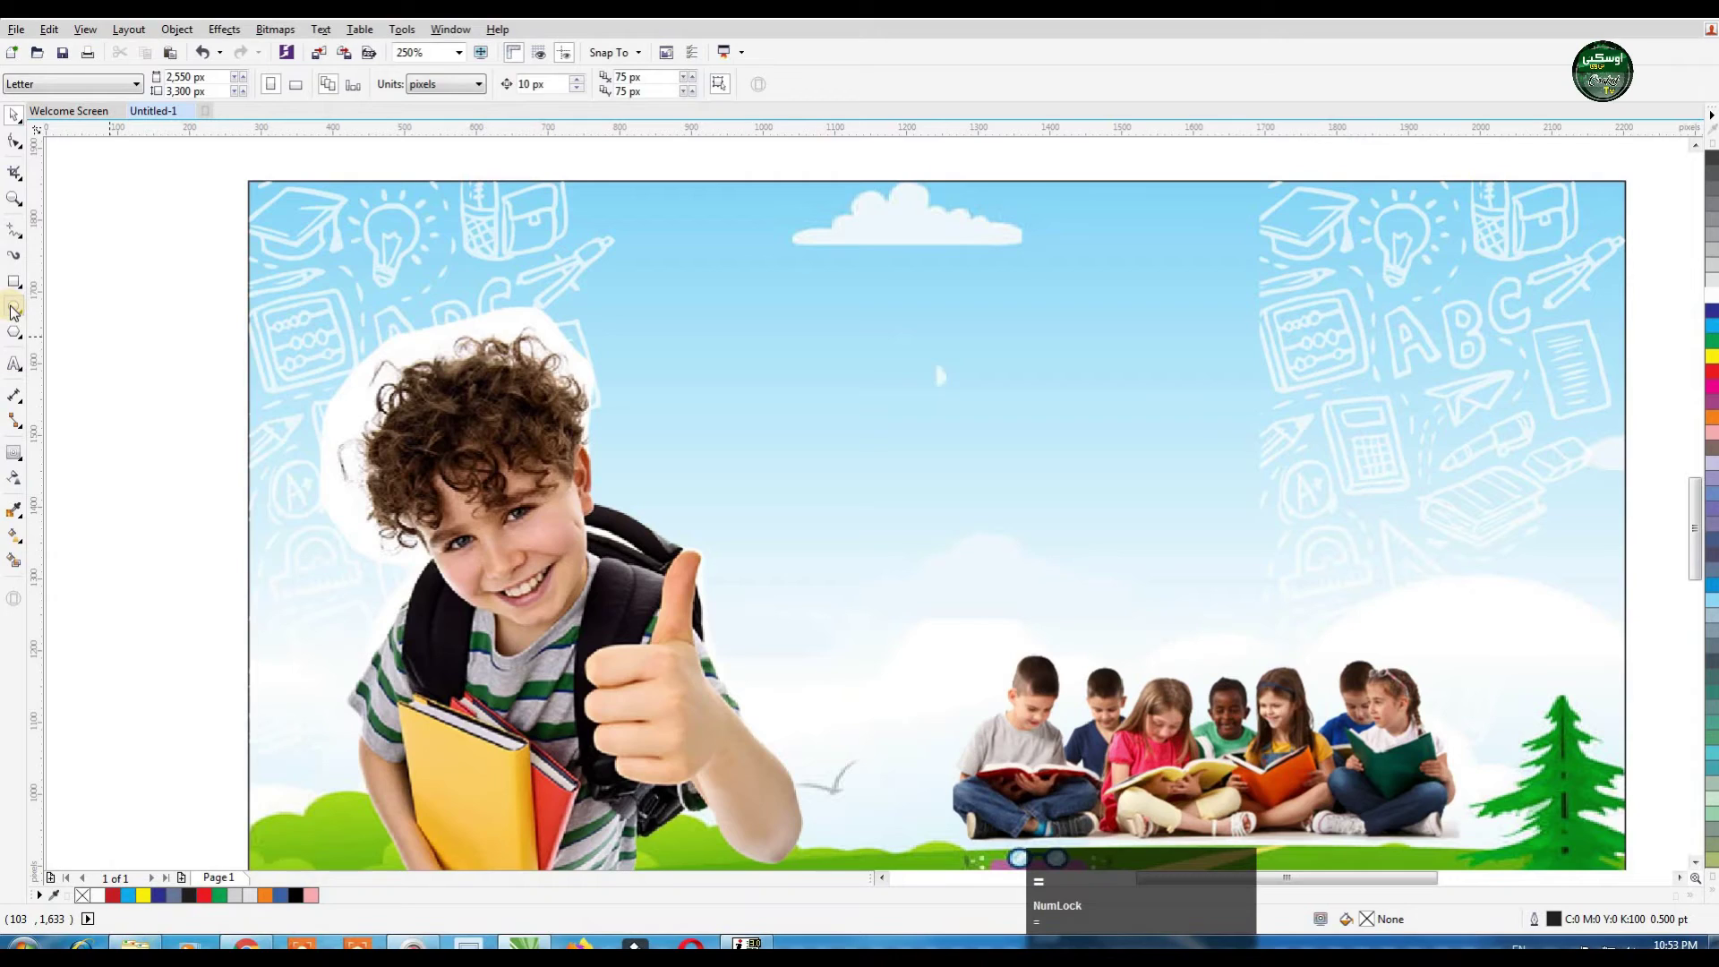
{"action": "left_click", "coordinate": [9, 305]}
{"action": "left_click_drag", "start_coordinate": [341, 300], "coordinate": [626, 612]}
{"action": "left_click", "coordinate": [14, 114]}
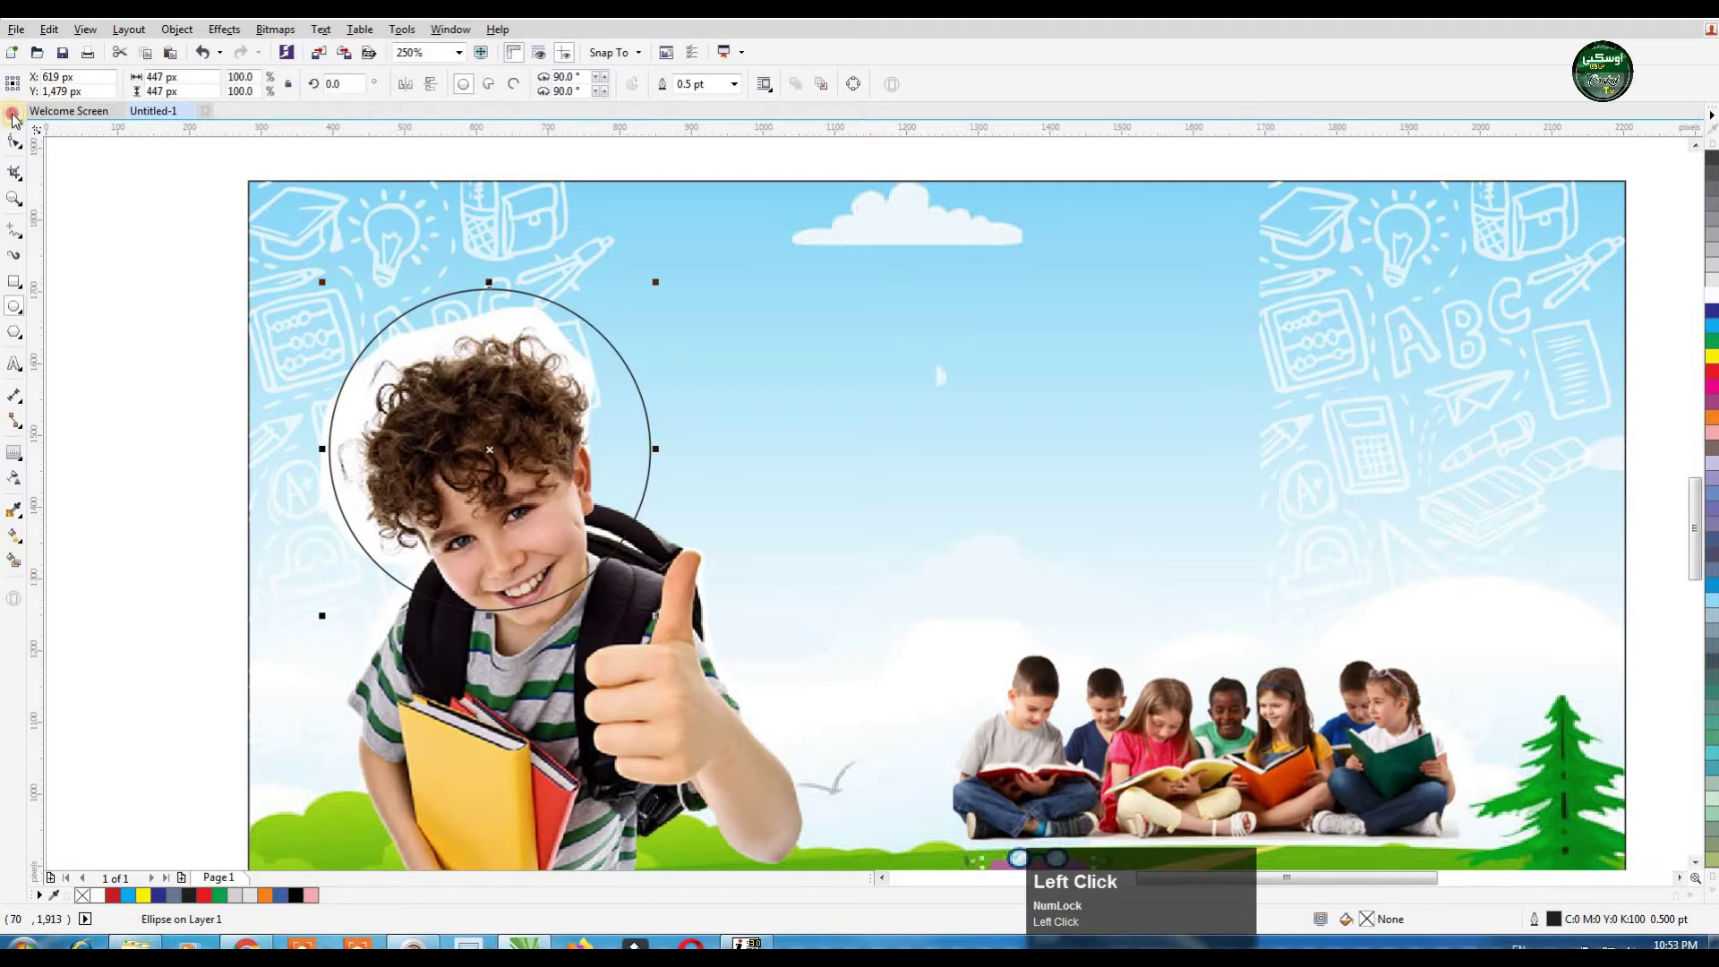
{"action": "left_click", "coordinate": [1712, 299]}
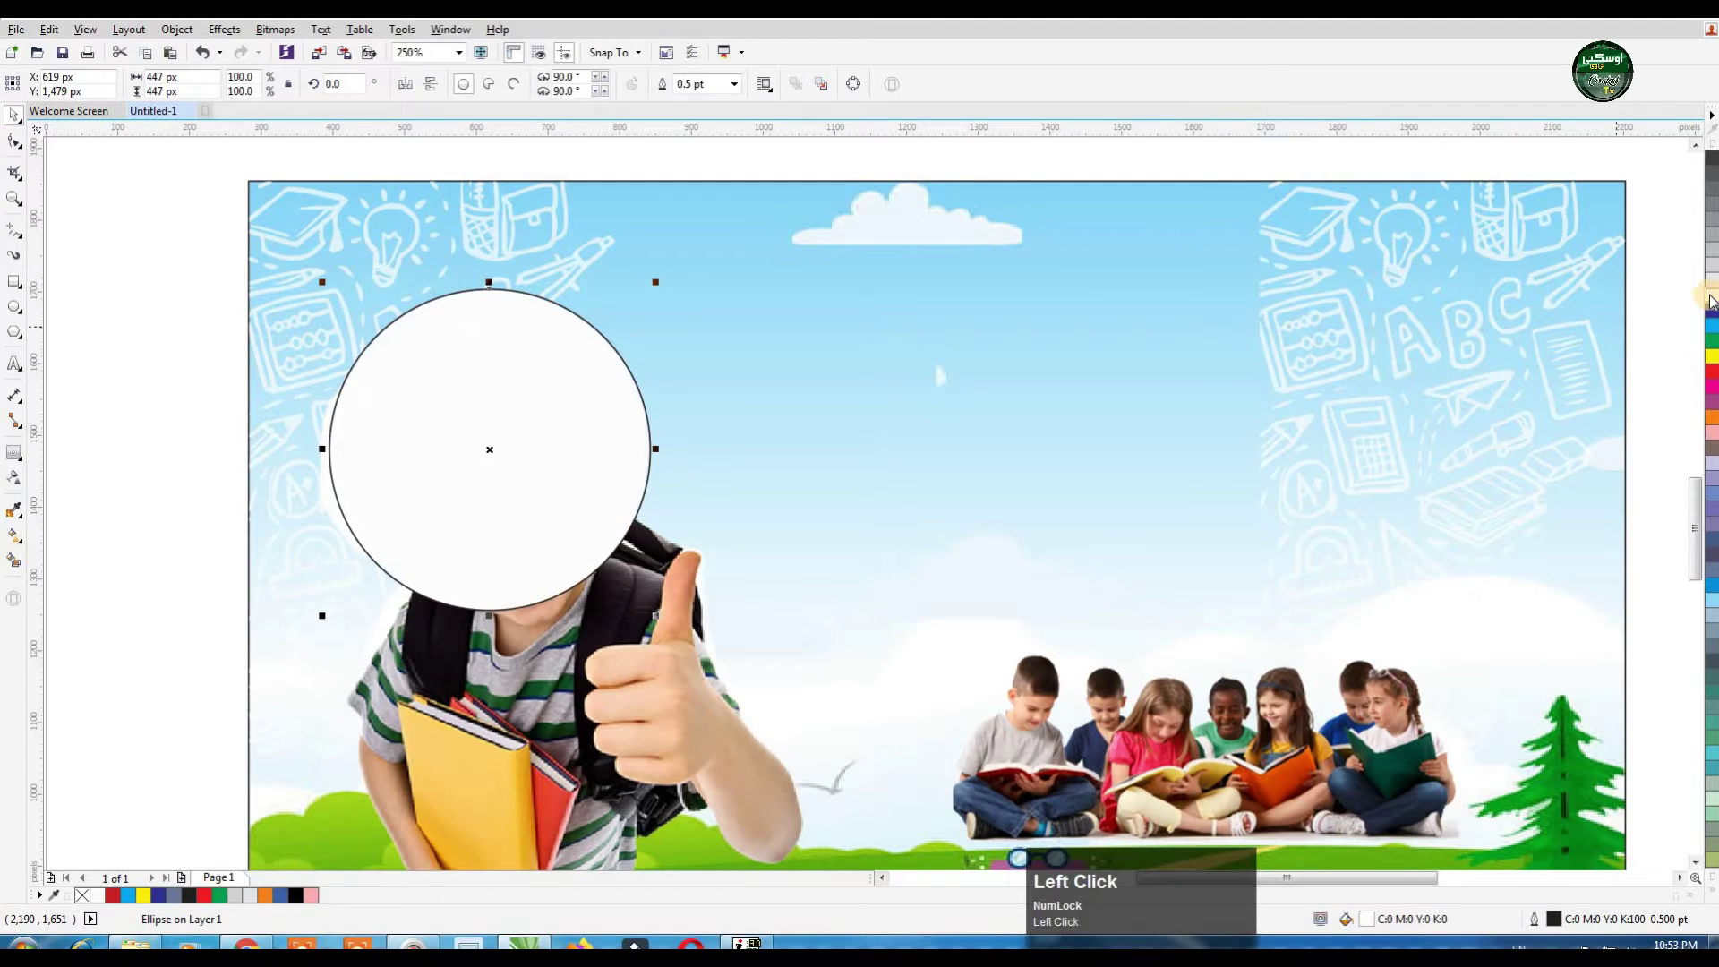
Step: Reorder the white circle to sit behind the large boy and remove its outline
{"action": "key", "text": "ctrl+Page_Down"}
{"action": "key", "text": "ctrl+Page_Up"}
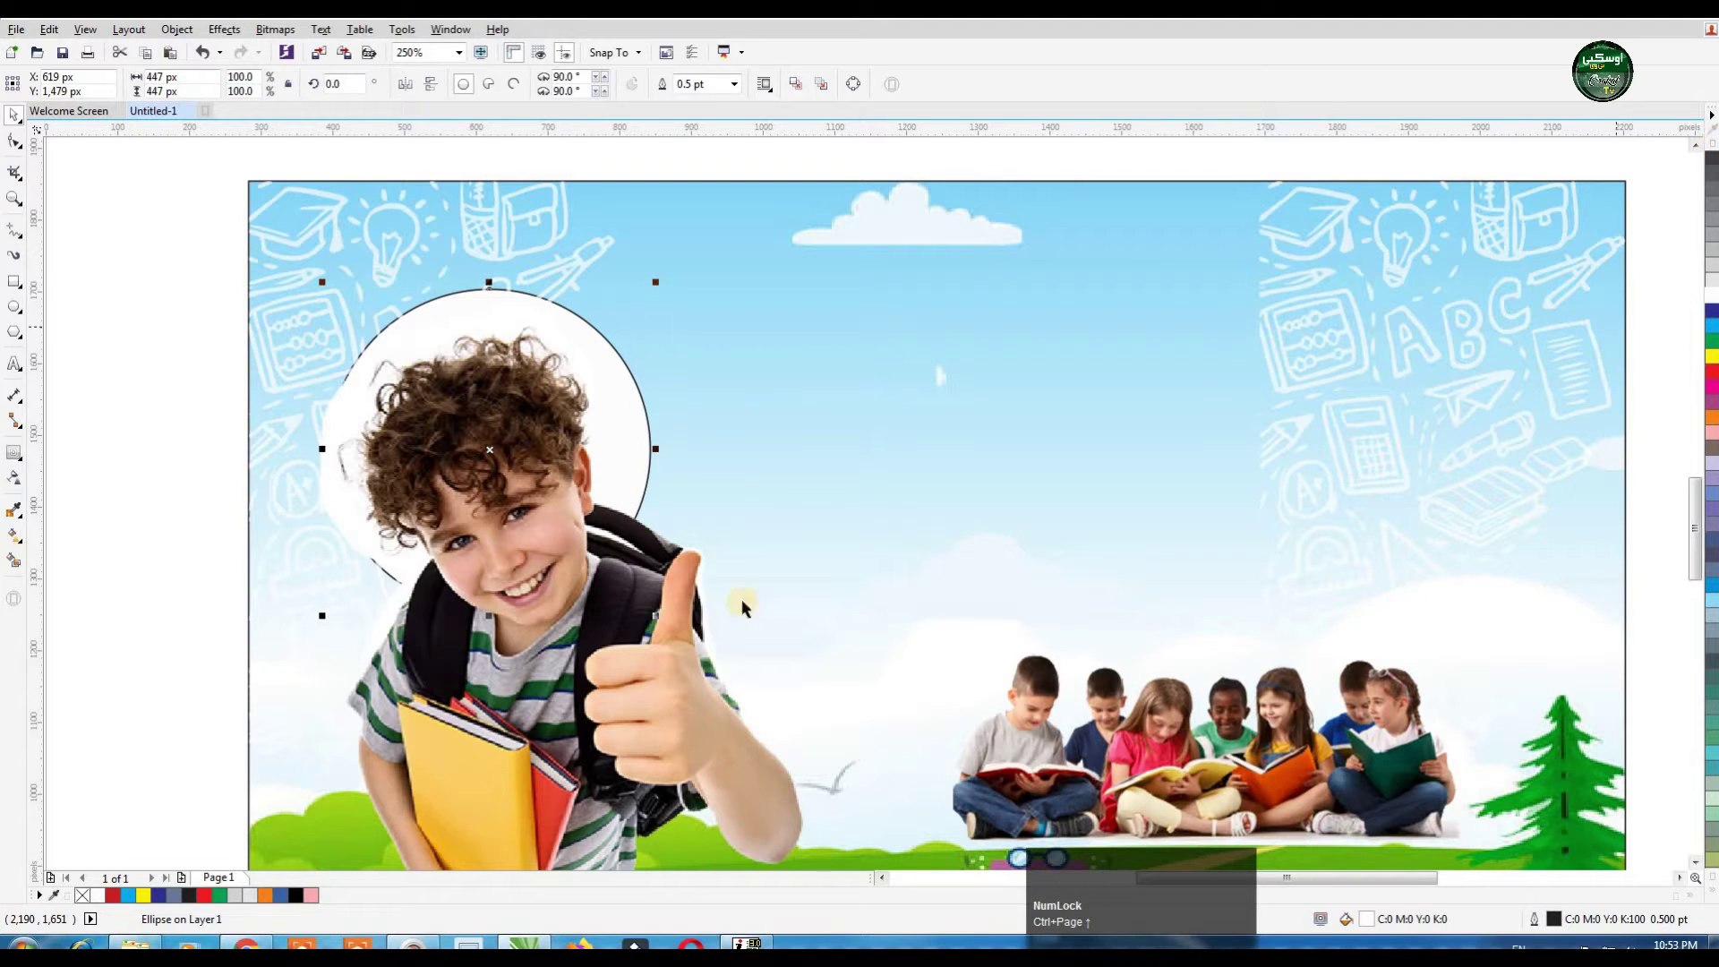
{"action": "right_click", "coordinate": [83, 896]}
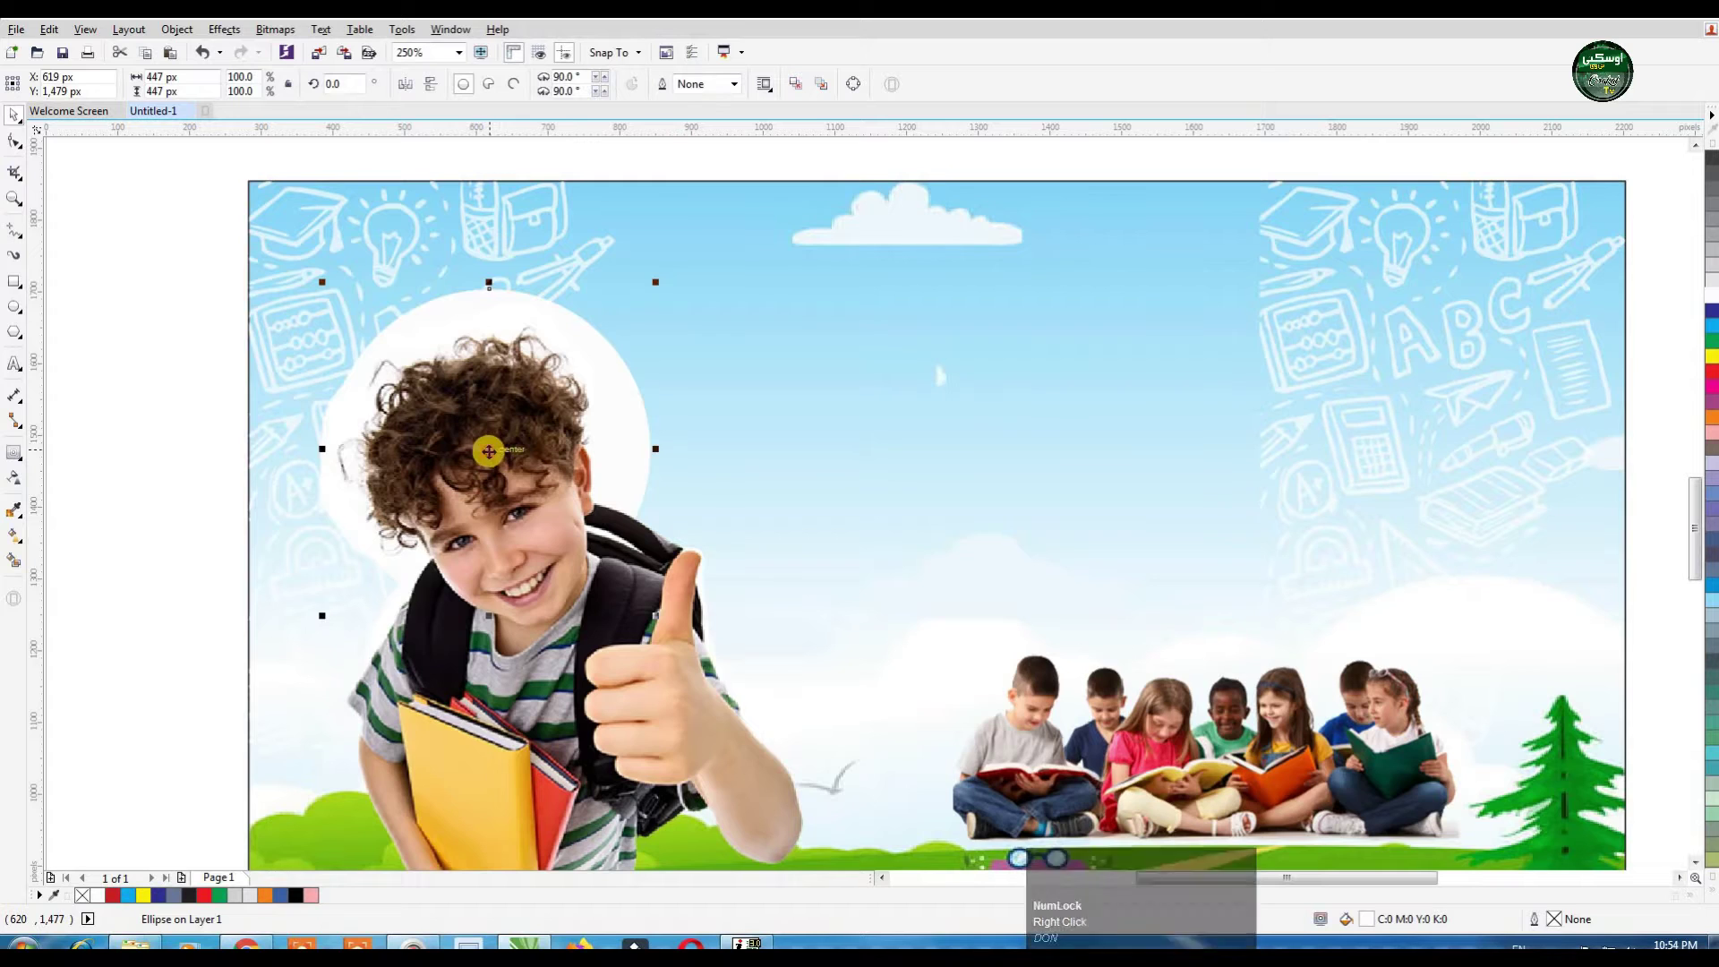
Step: Reposition the white circle around the boy's hair and enlarge it to about 484 px
{"action": "left_click_drag", "start_coordinate": [488, 449], "coordinate": [460, 443]}
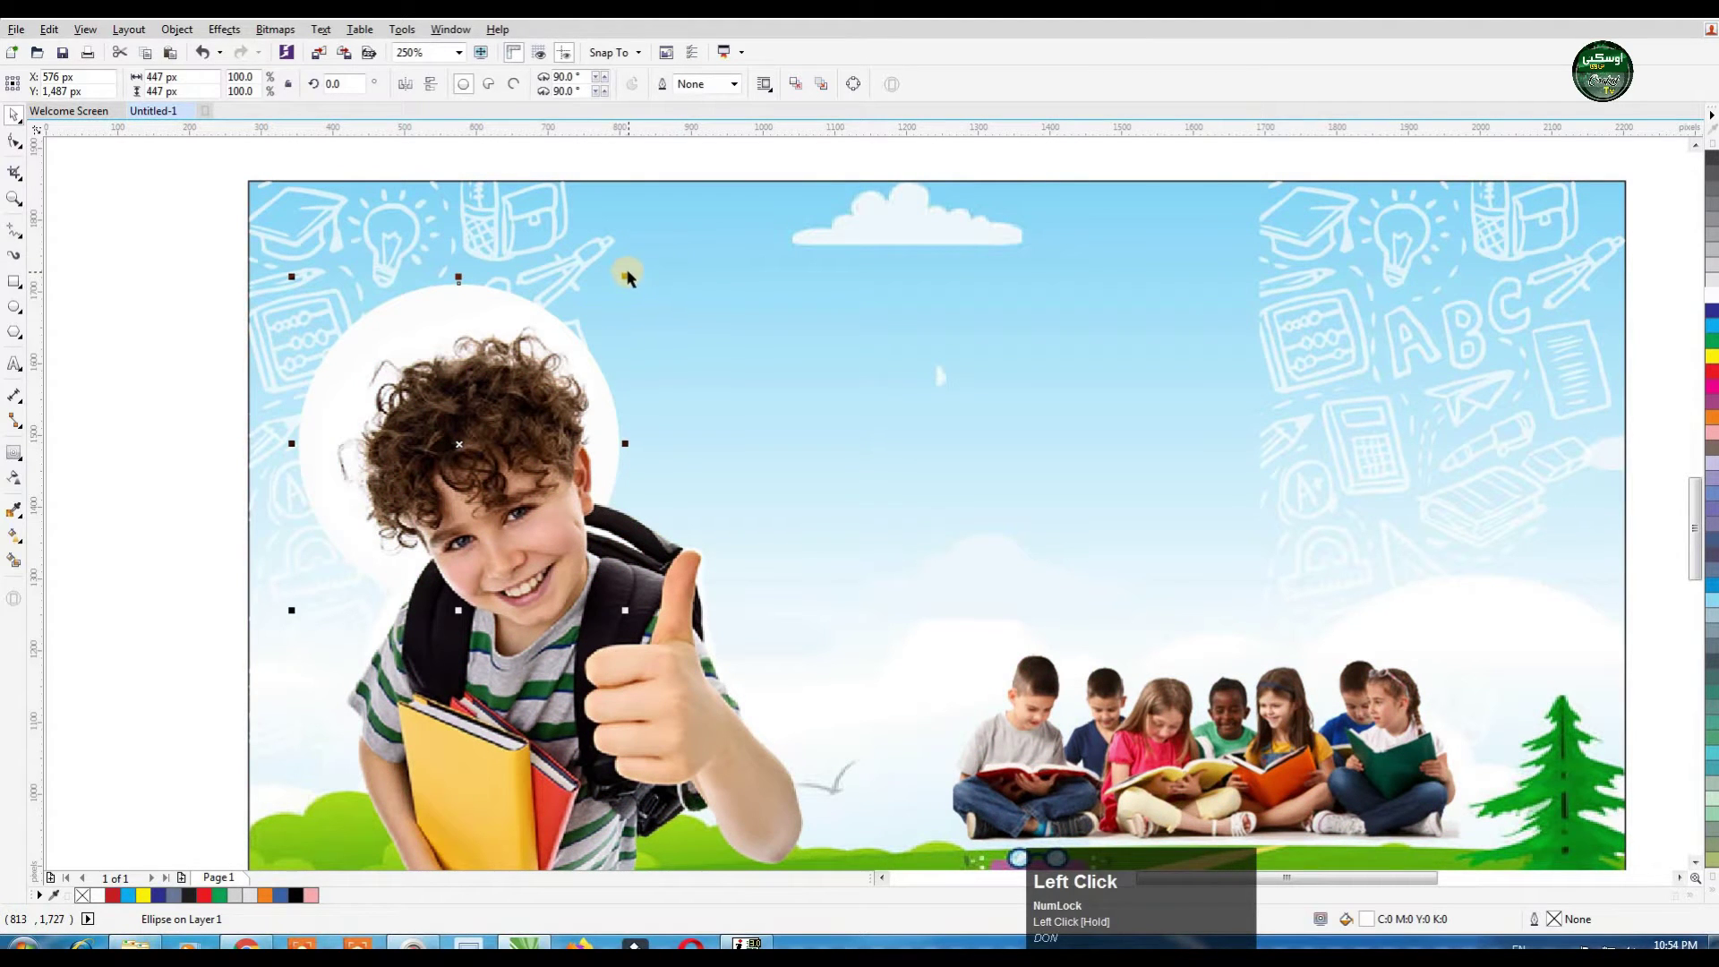
{"action": "left_click_drag", "start_coordinate": [627, 276], "coordinate": [638, 265]}
Step: Convert the white circle to a 300 dpi RGB Color (24-bit) bitmap with anti-aliasing and a transparent background
{"action": "left_click", "coordinate": [271, 29]}
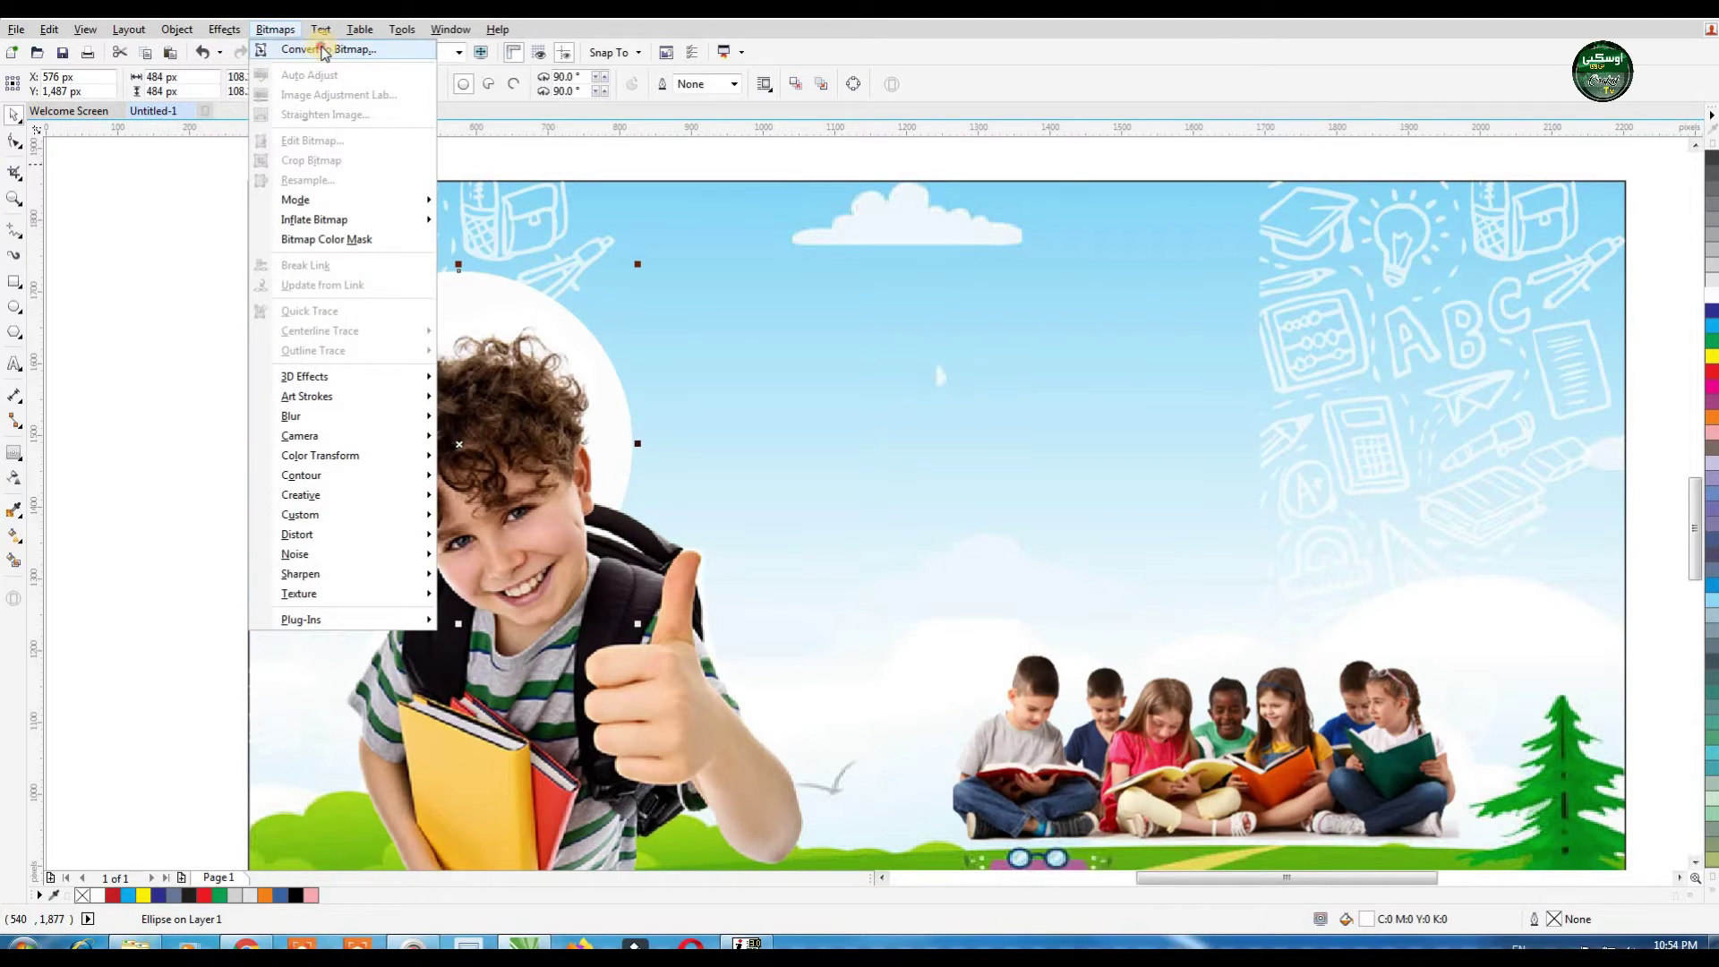
{"action": "left_click", "coordinate": [295, 51]}
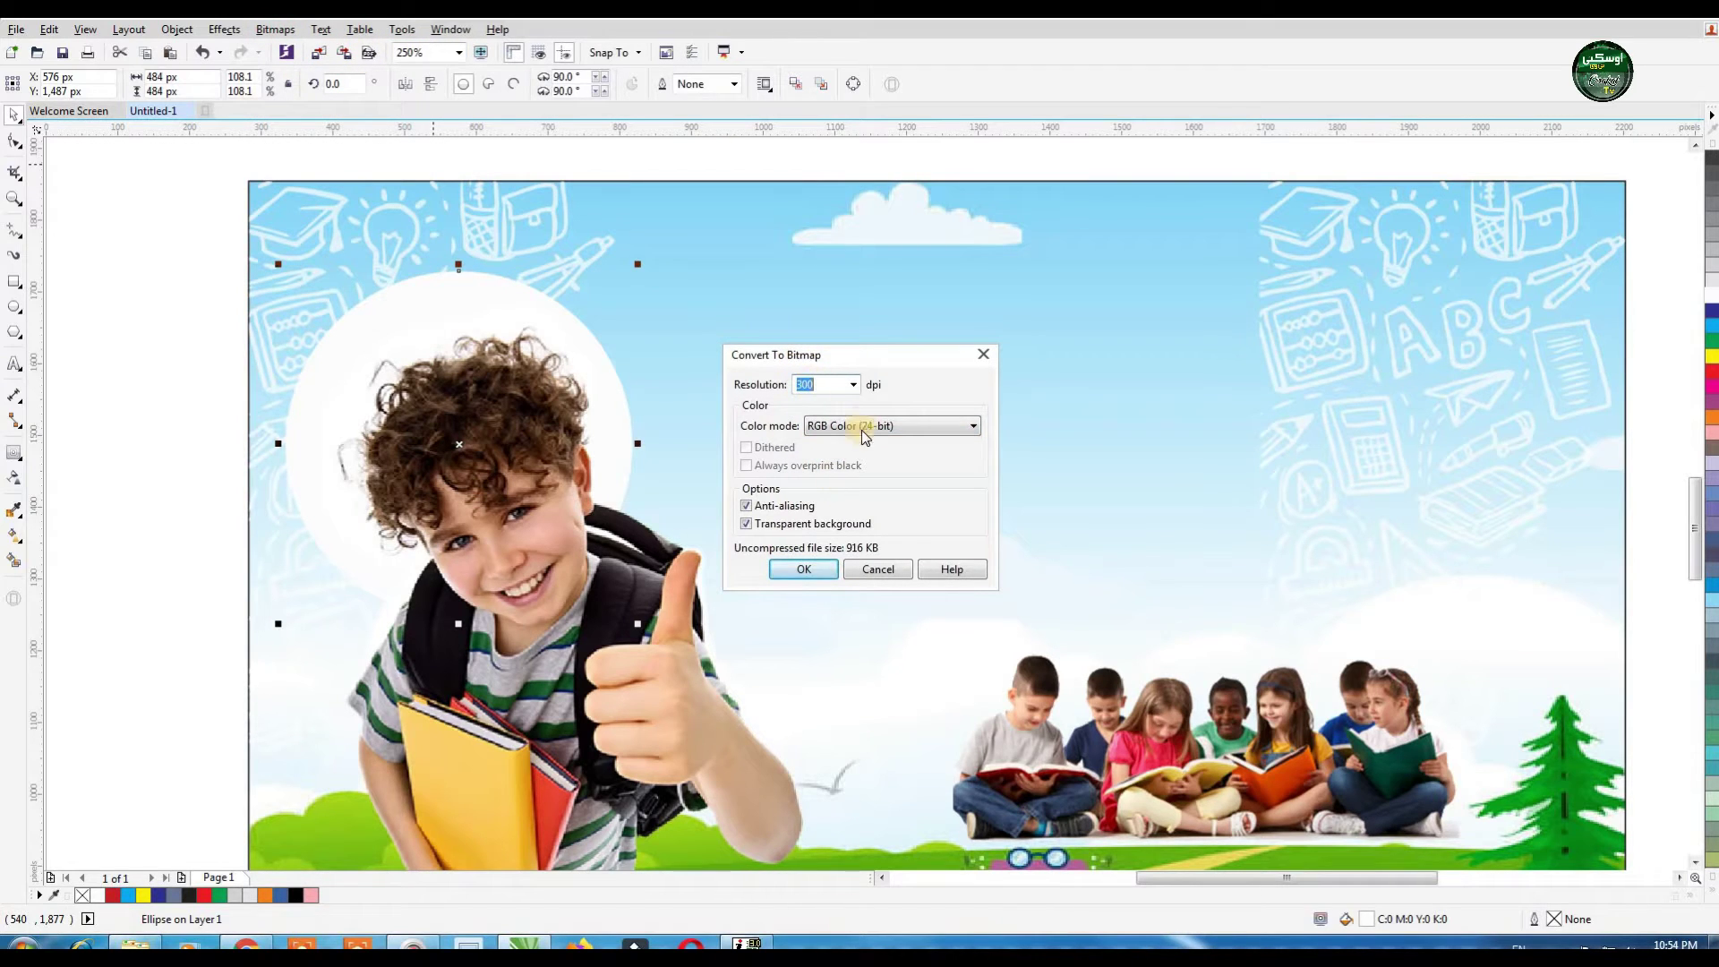
{"action": "left_click", "coordinate": [803, 571]}
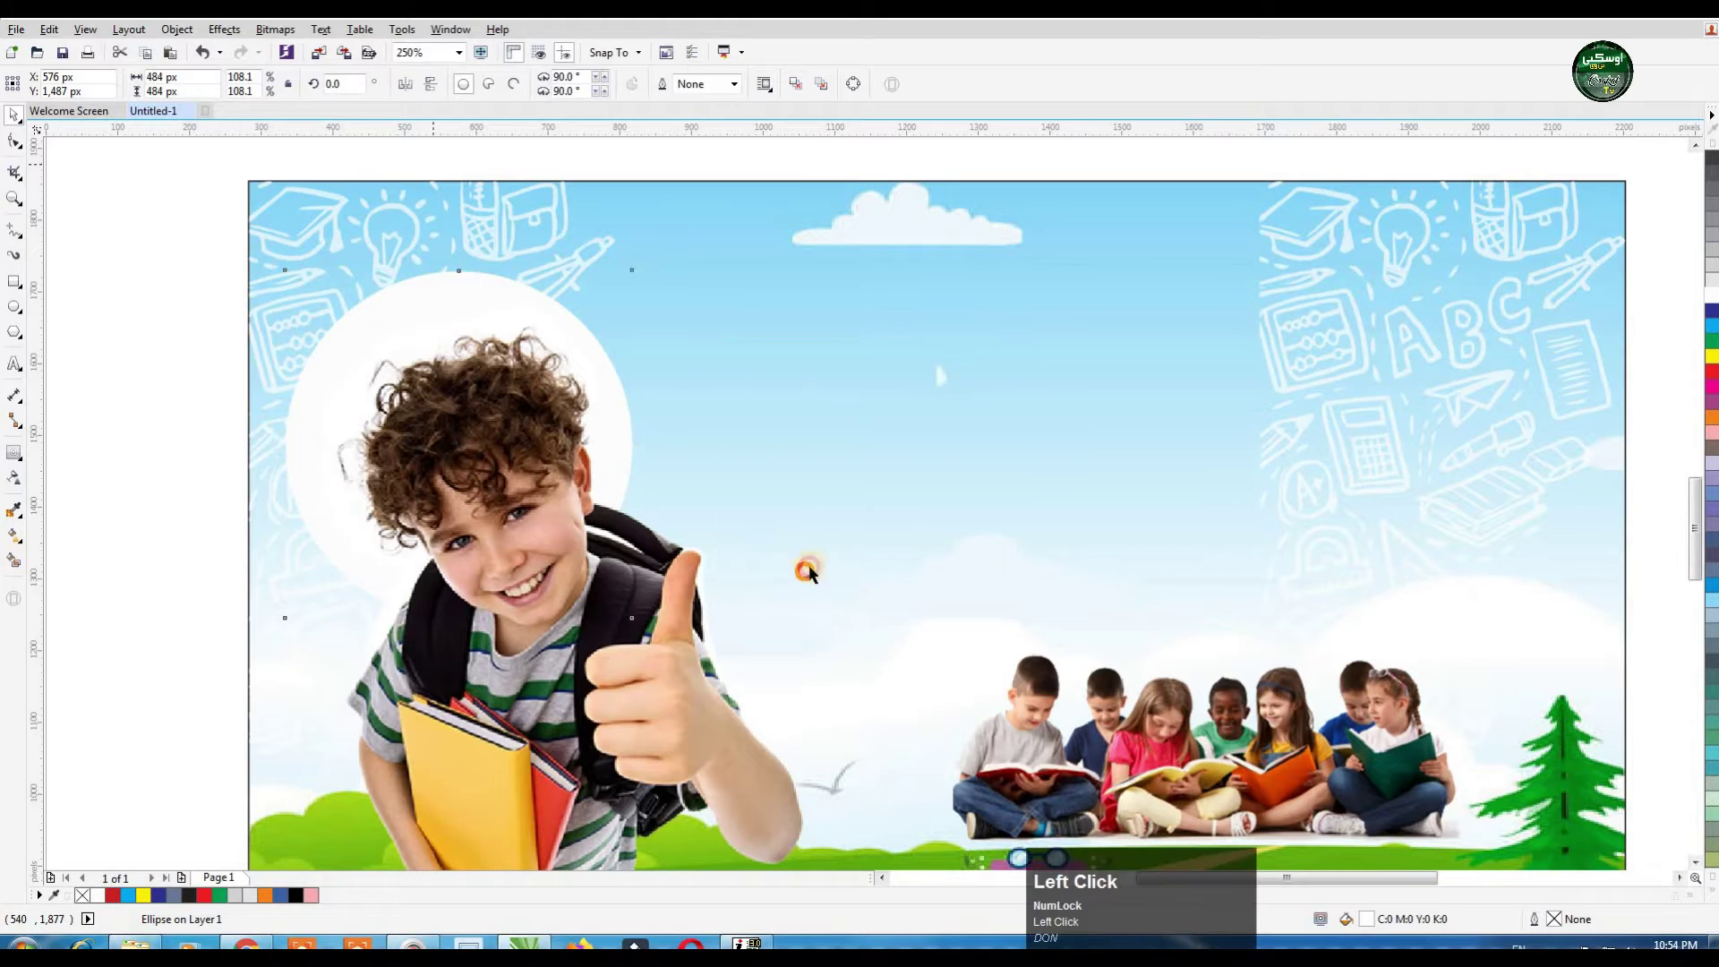
Step: Apply a Gaussian Blur with a radius of 41 pixels to the white circle bitmap
{"action": "left_click", "coordinate": [283, 32]}
{"action": "mouse_move", "coordinate": [401, 426]}
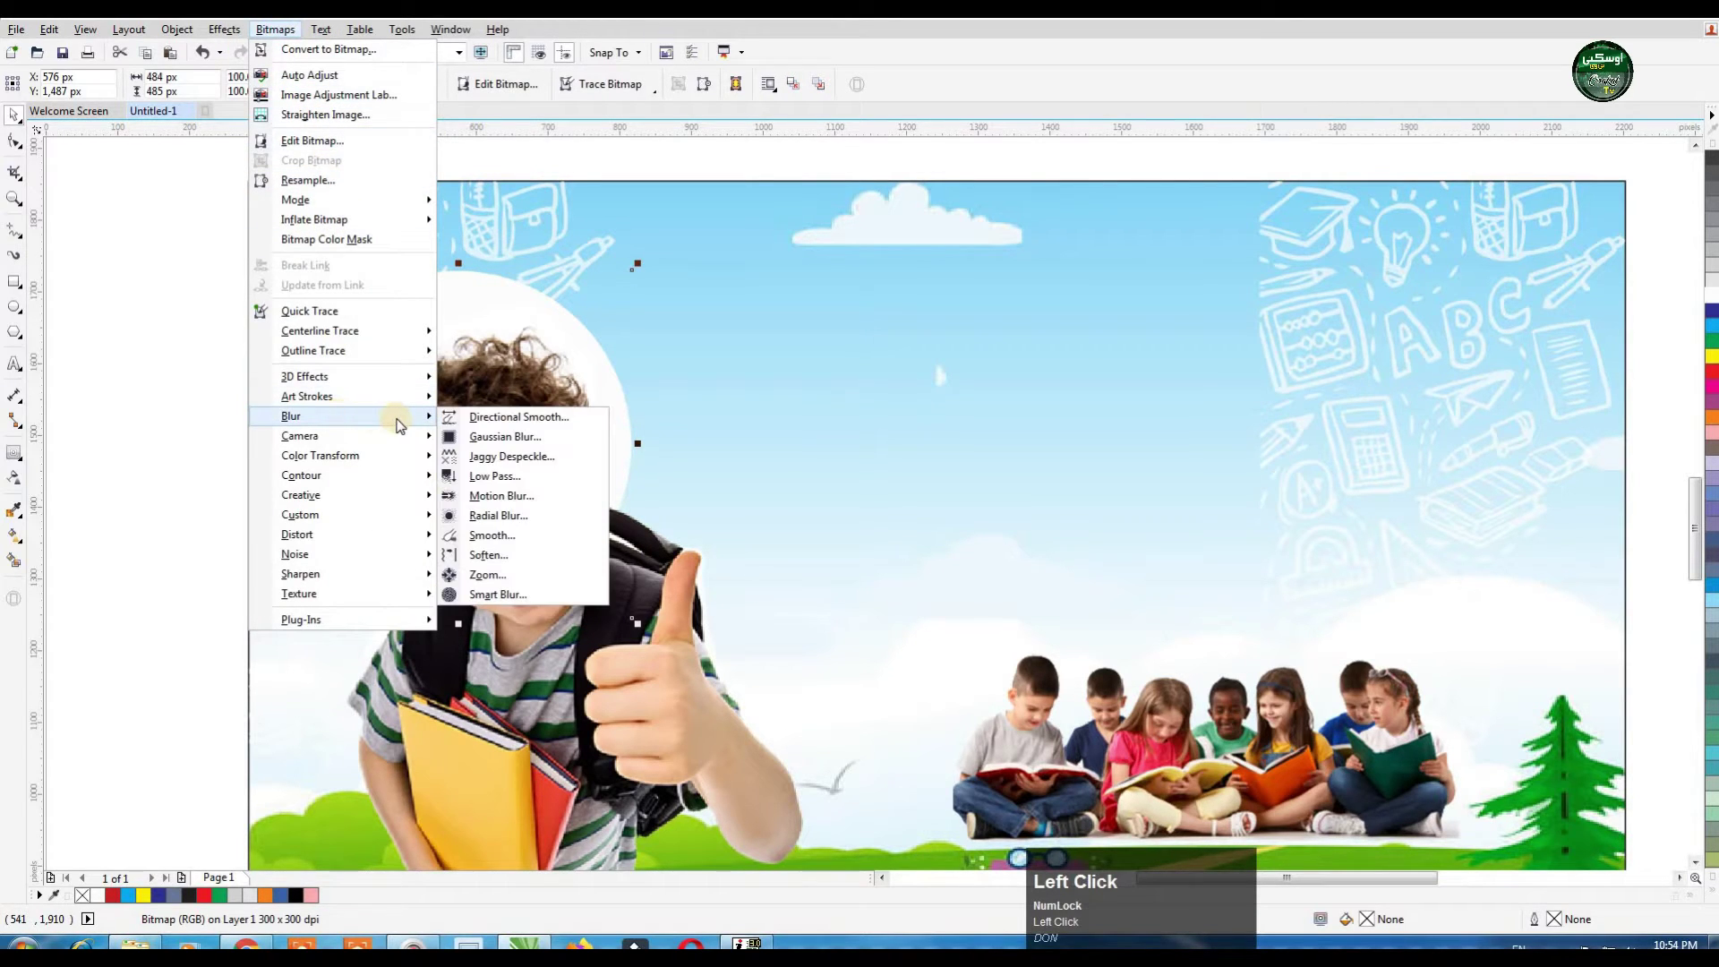
{"action": "left_click", "coordinate": [499, 439]}
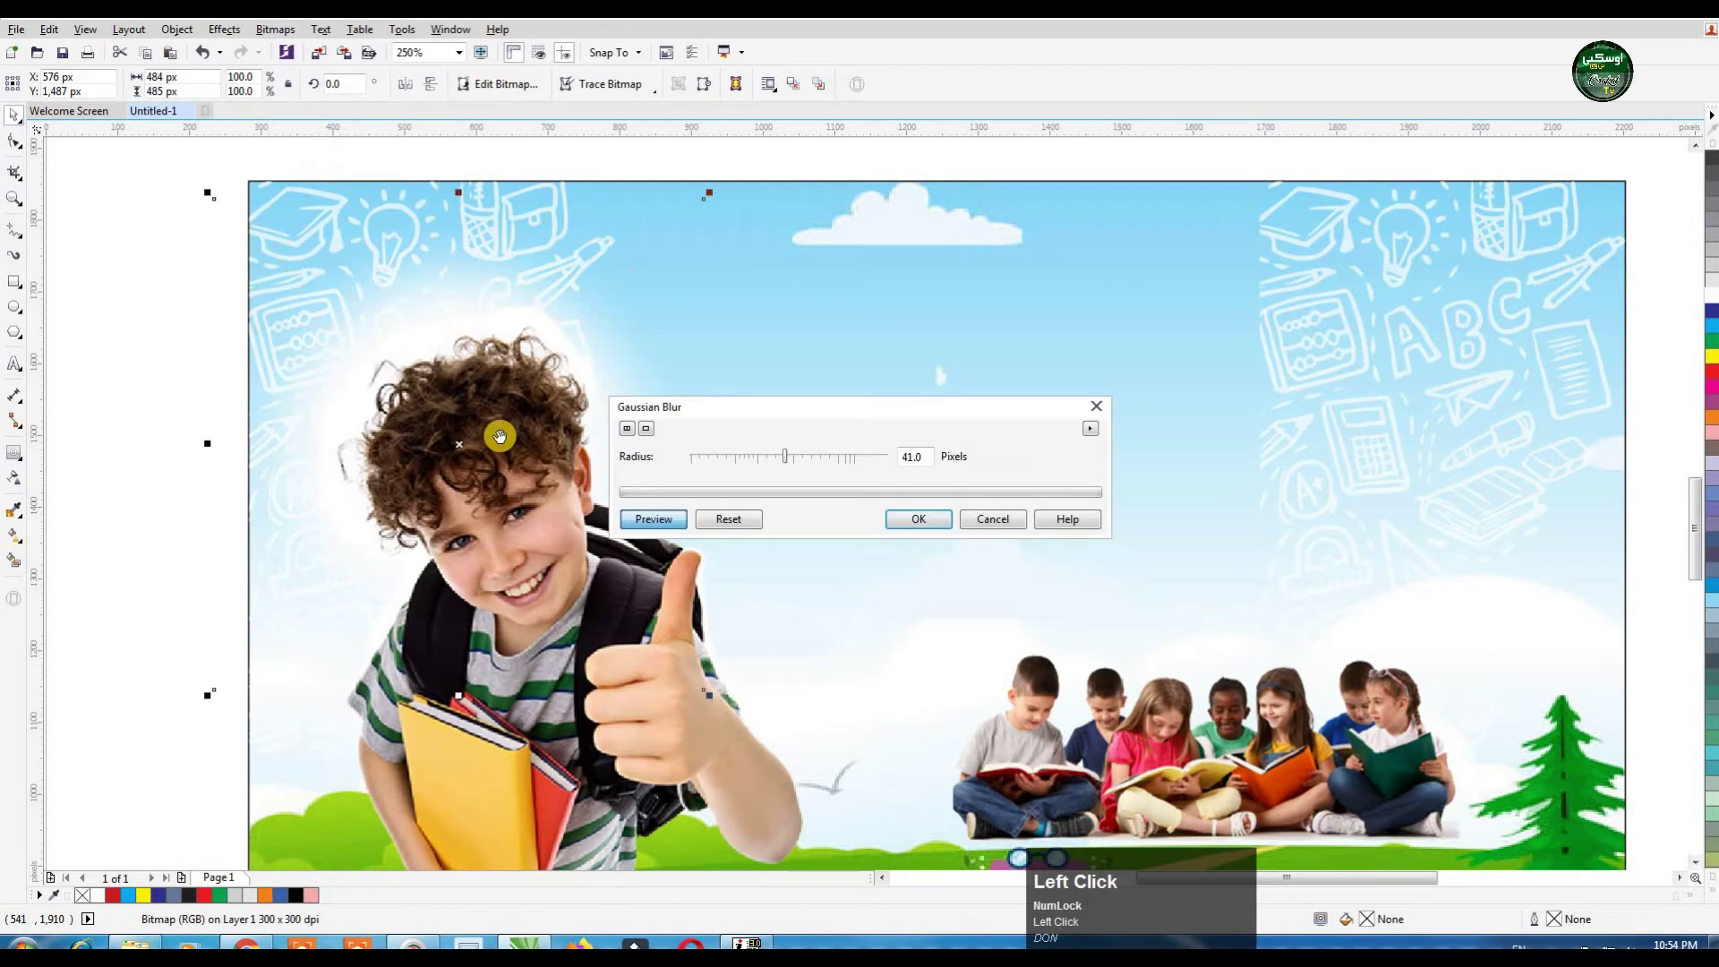
{"action": "left_click_drag", "start_coordinate": [811, 402], "coordinate": [871, 290]}
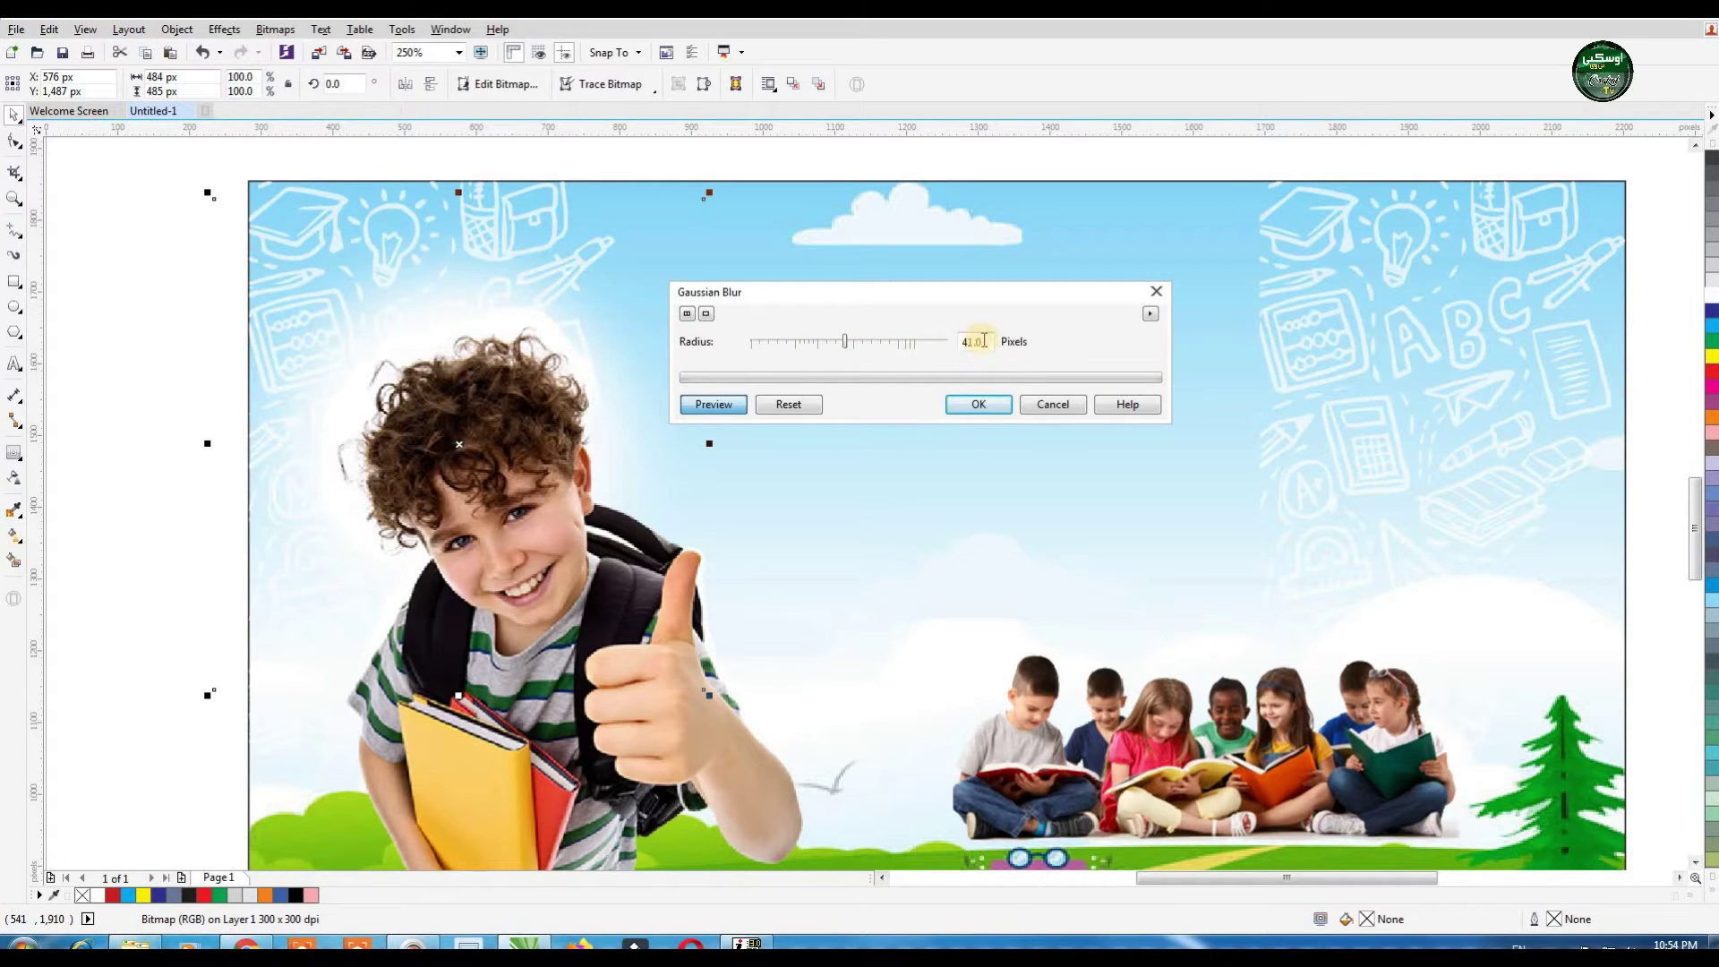
{"action": "left_click", "coordinate": [979, 402]}
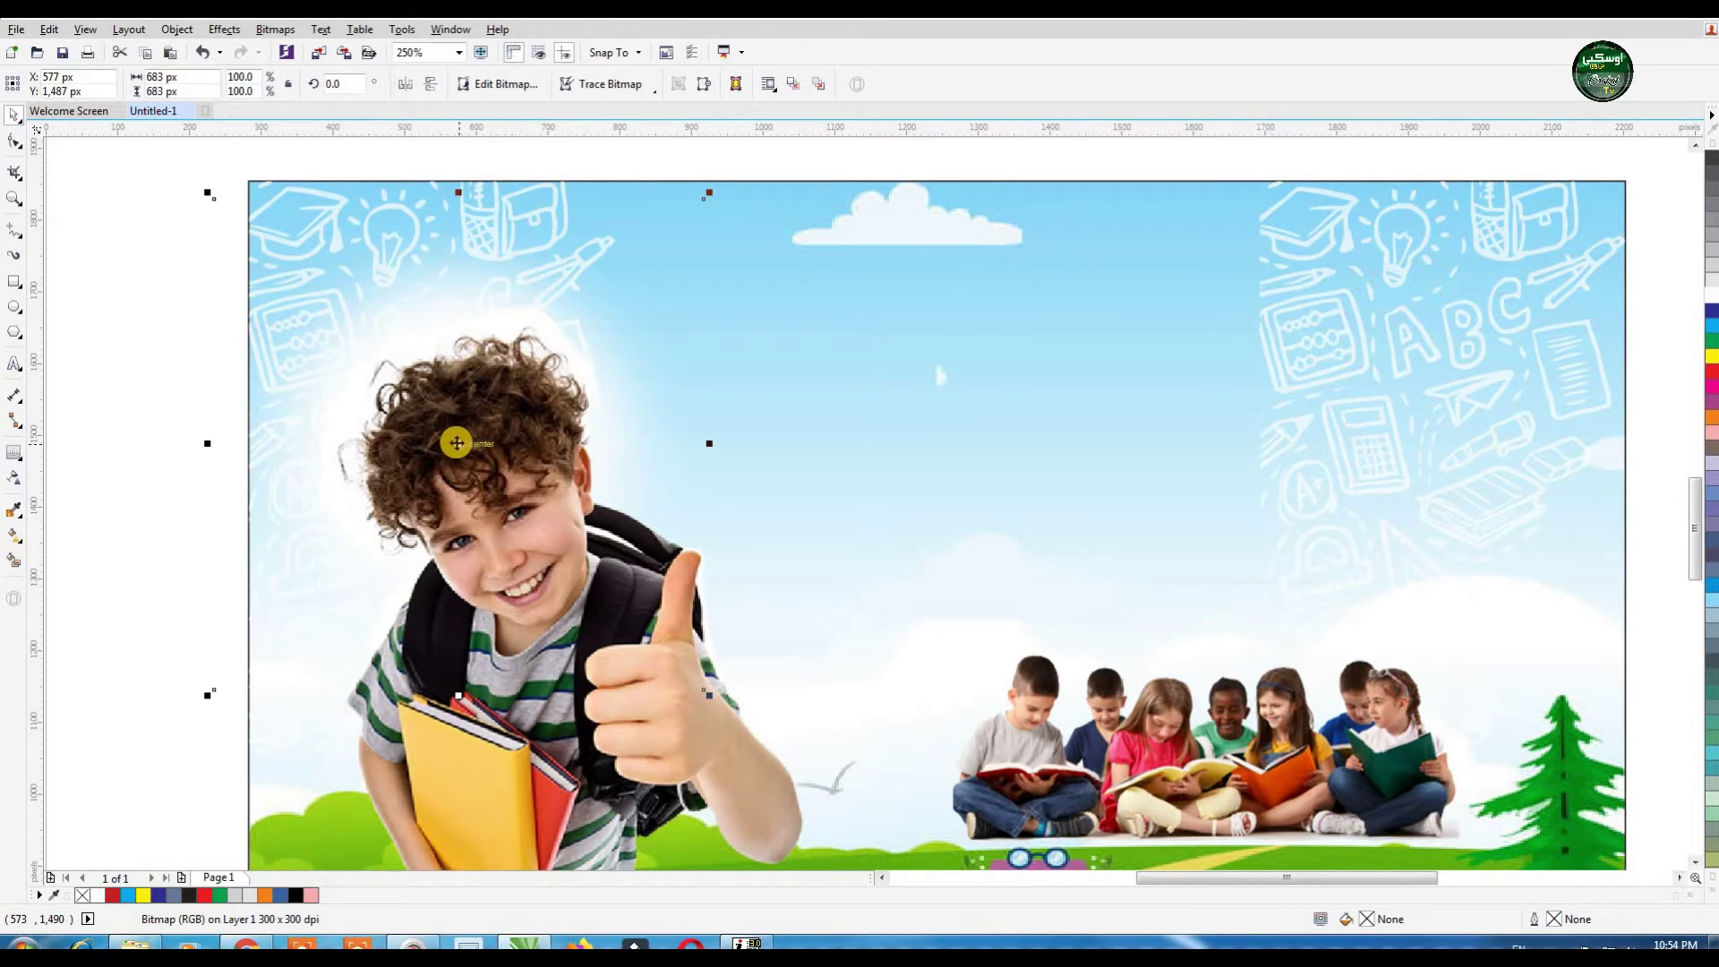
Step: Try moving the blurred white glow slightly lower behind the boy's head, and undo the move
{"action": "left_click_drag", "start_coordinate": [456, 442], "coordinate": [453, 502]}
{"action": "key", "text": "ctrl+z"}
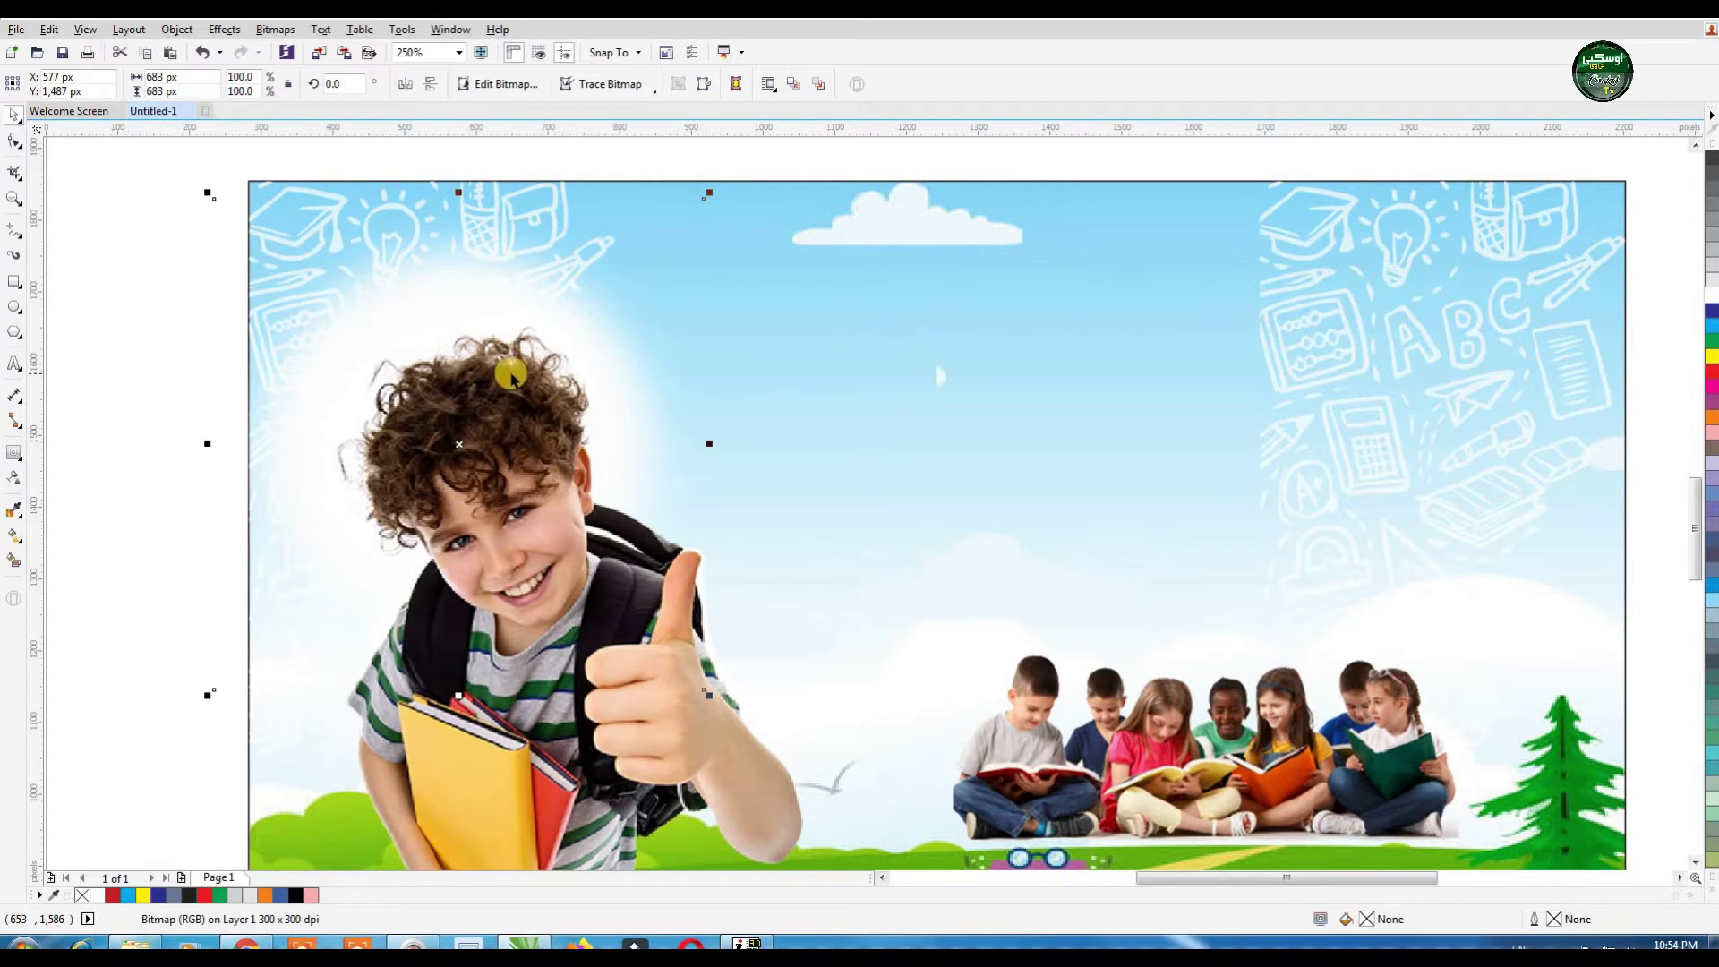
{"action": "scroll", "coordinate": [400, 371], "scroll_direction": "up", "scroll_amount": 2}
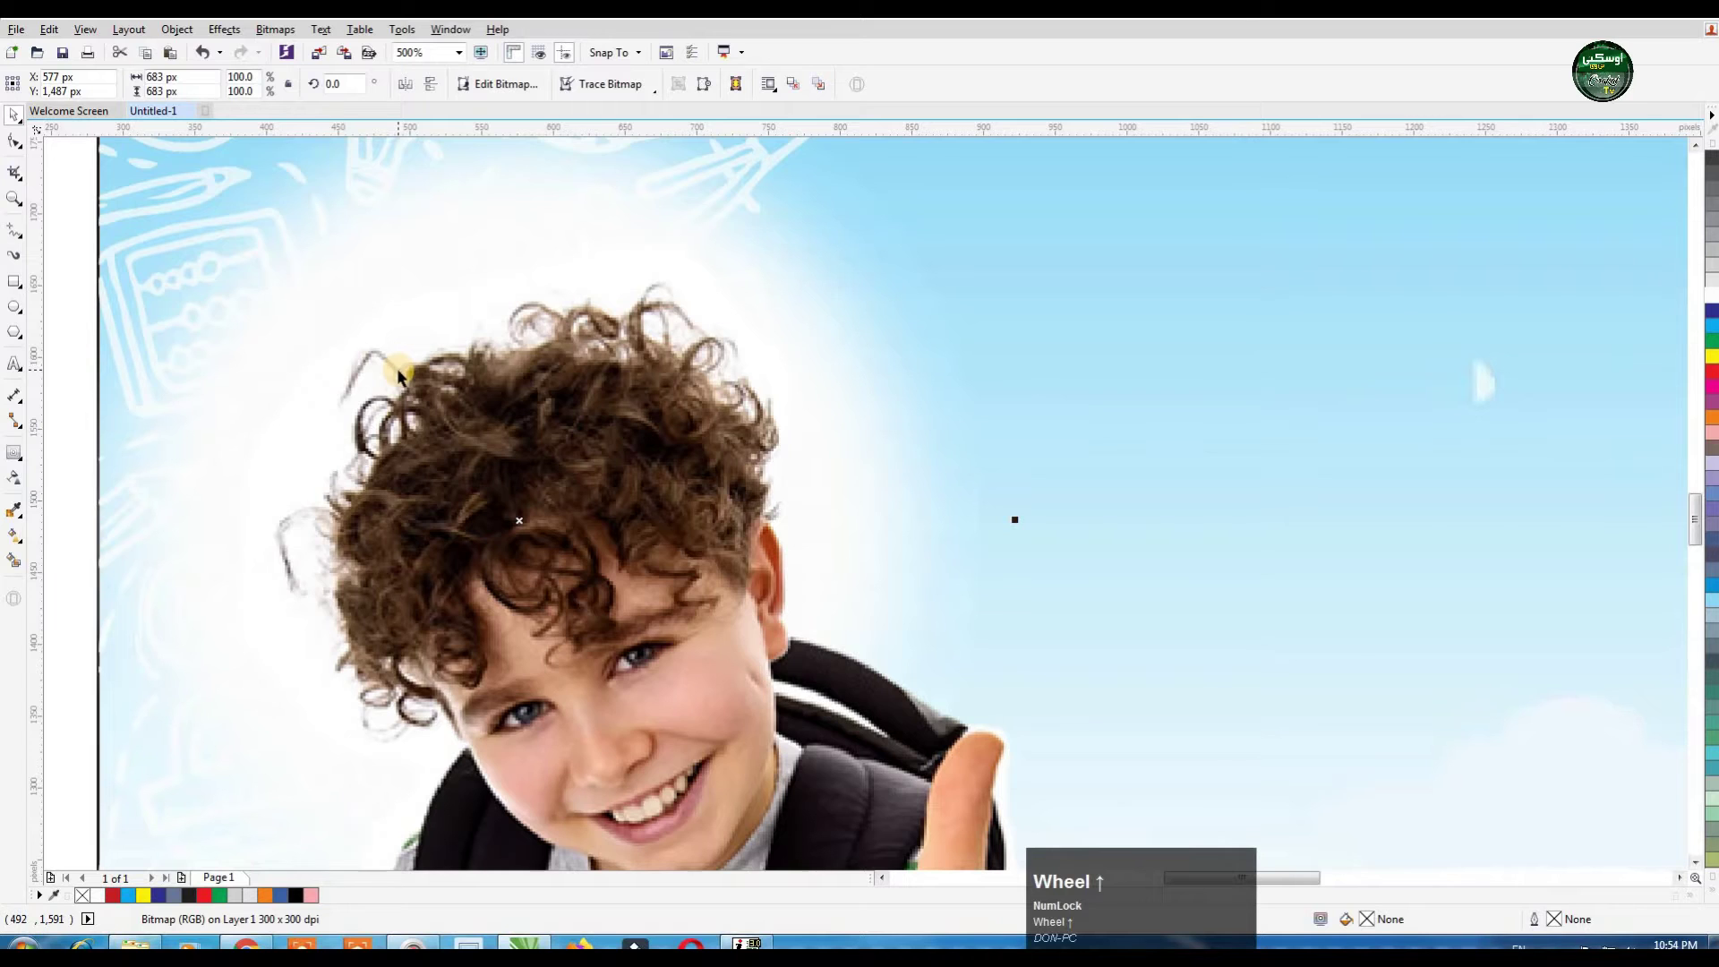
Step: Stretch the blurred white glow behind the boy's head to 1,067 × 813 px and nudge it slightly down
{"action": "scroll", "coordinate": [400, 371], "scroll_direction": "down", "scroll_amount": 2}
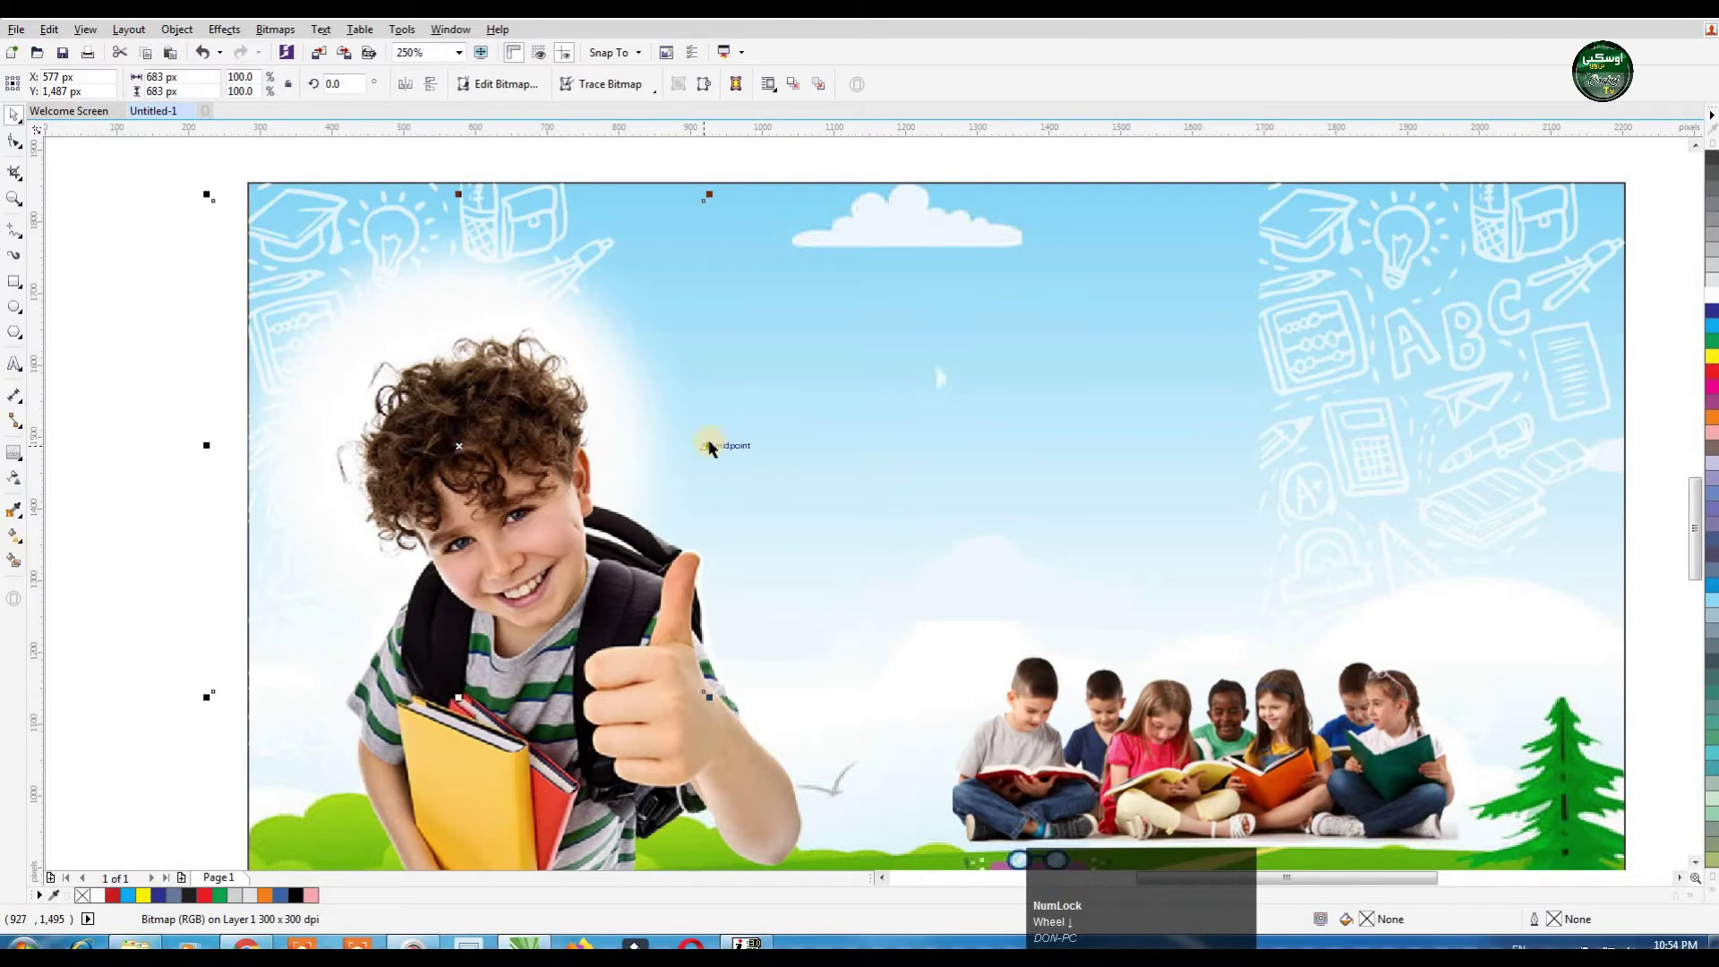
{"action": "left_click_drag", "start_coordinate": [708, 445], "coordinate": [982, 443]}
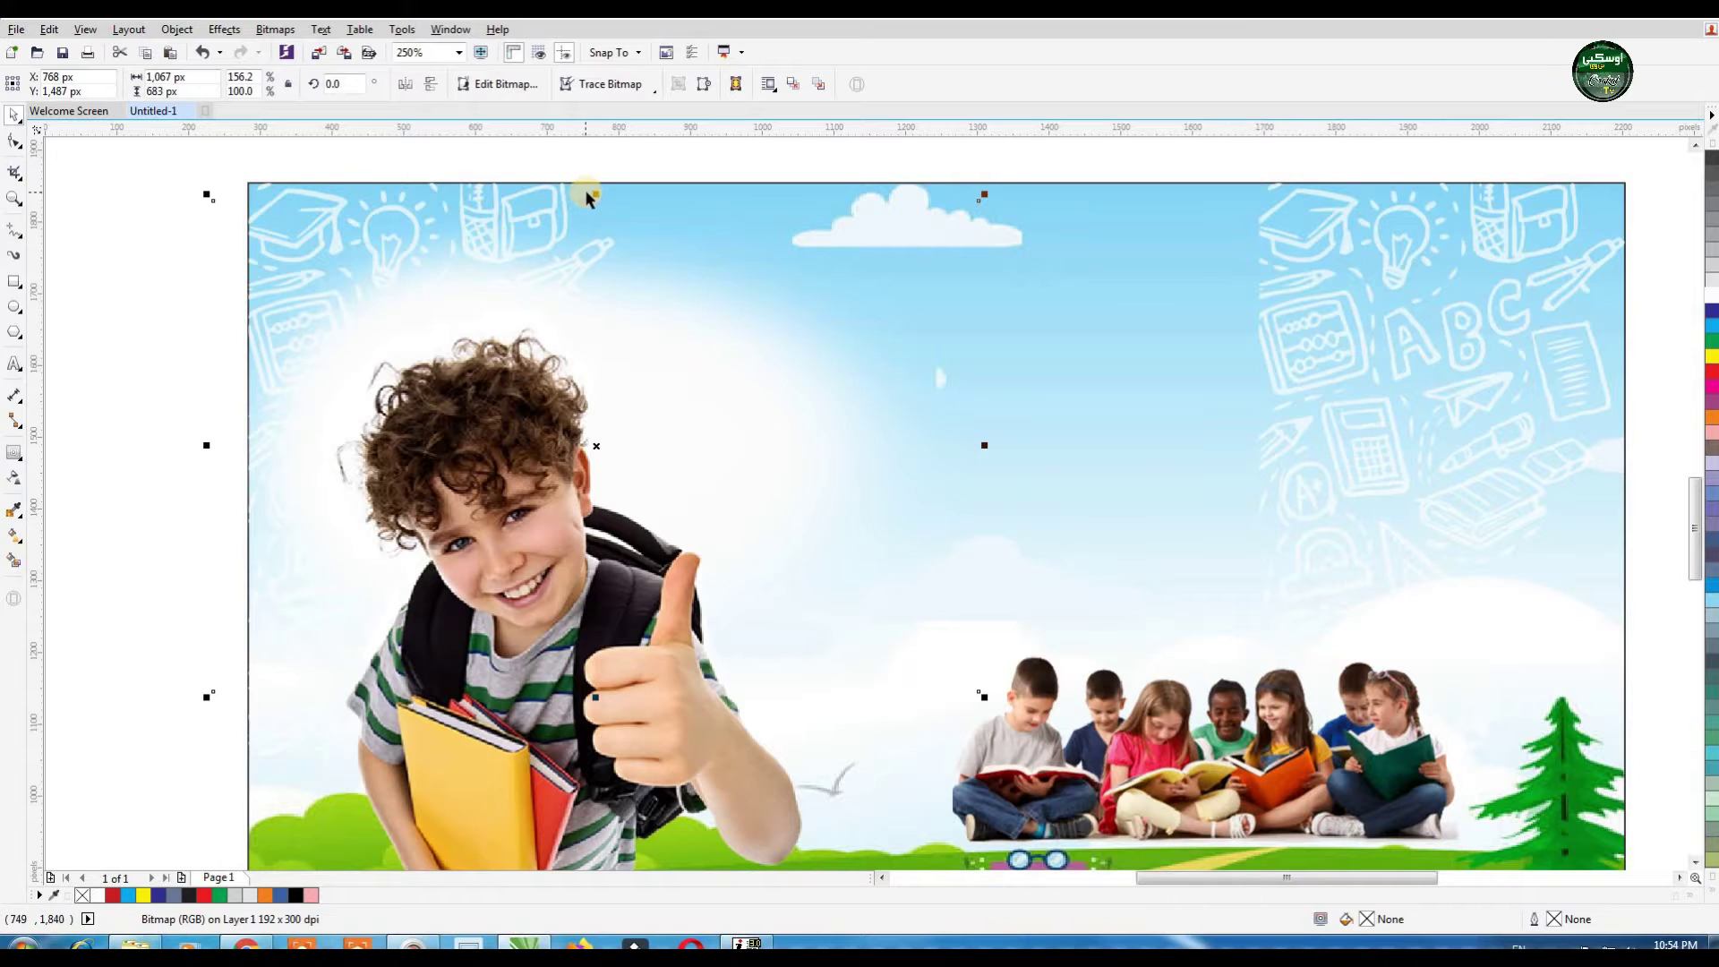
{"action": "left_click_drag", "start_coordinate": [594, 192], "coordinate": [596, 143]}
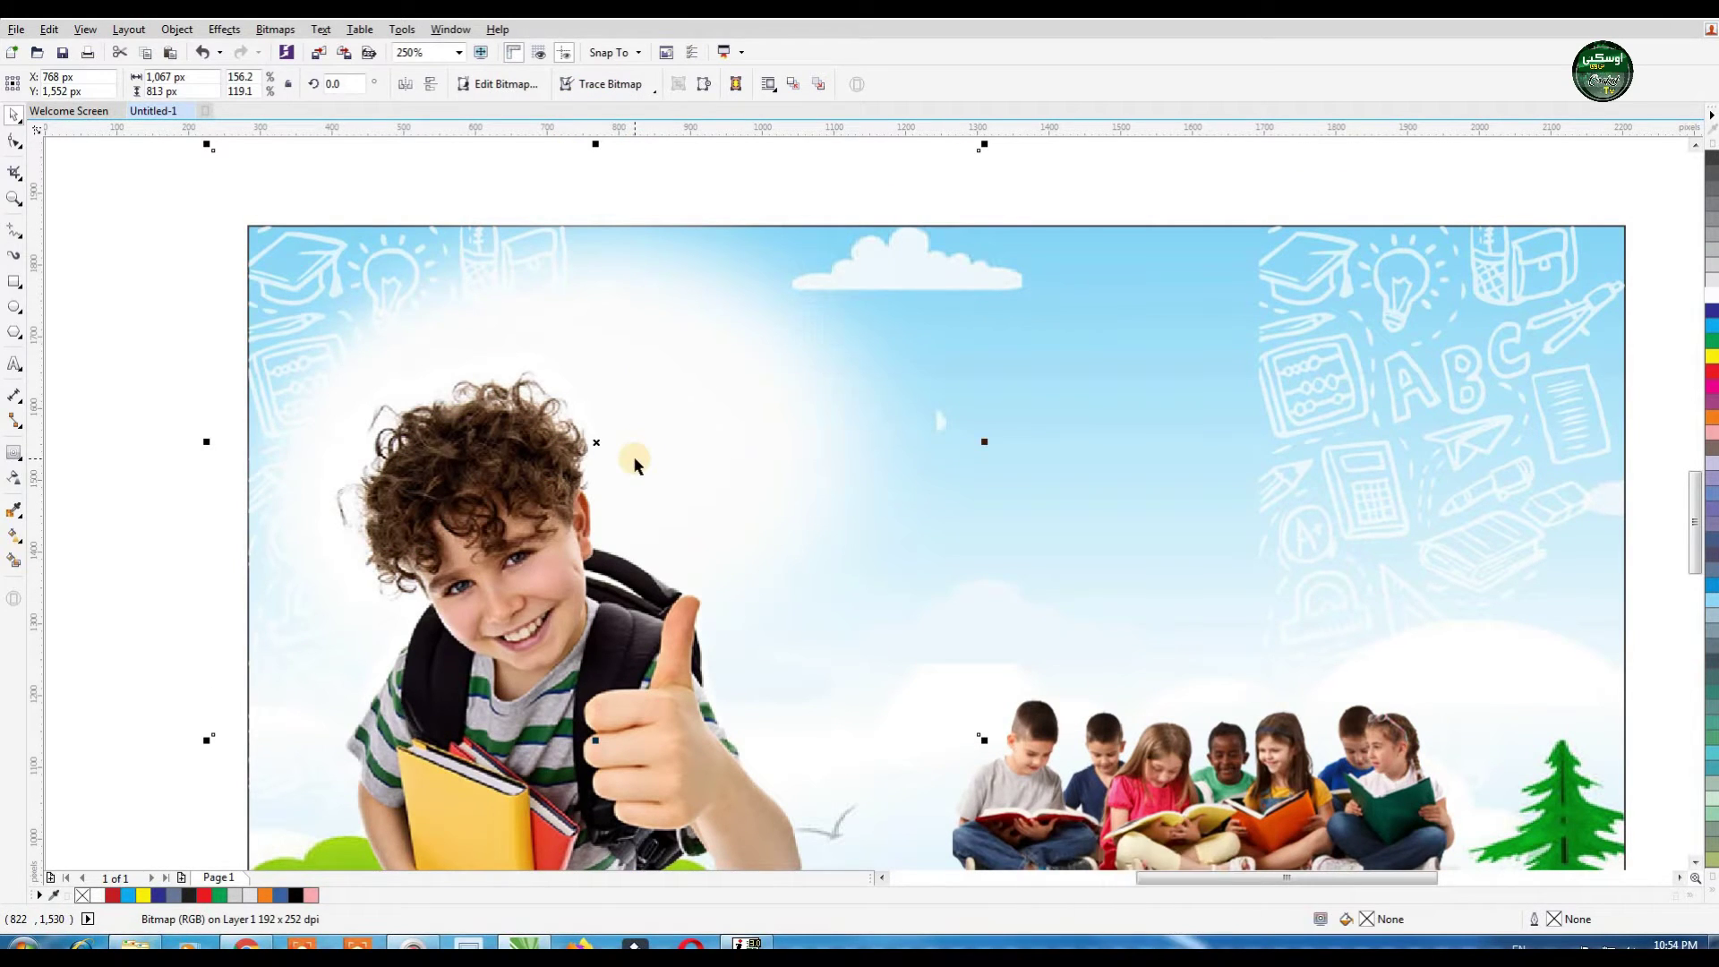
{"action": "key", "text": "Down"}
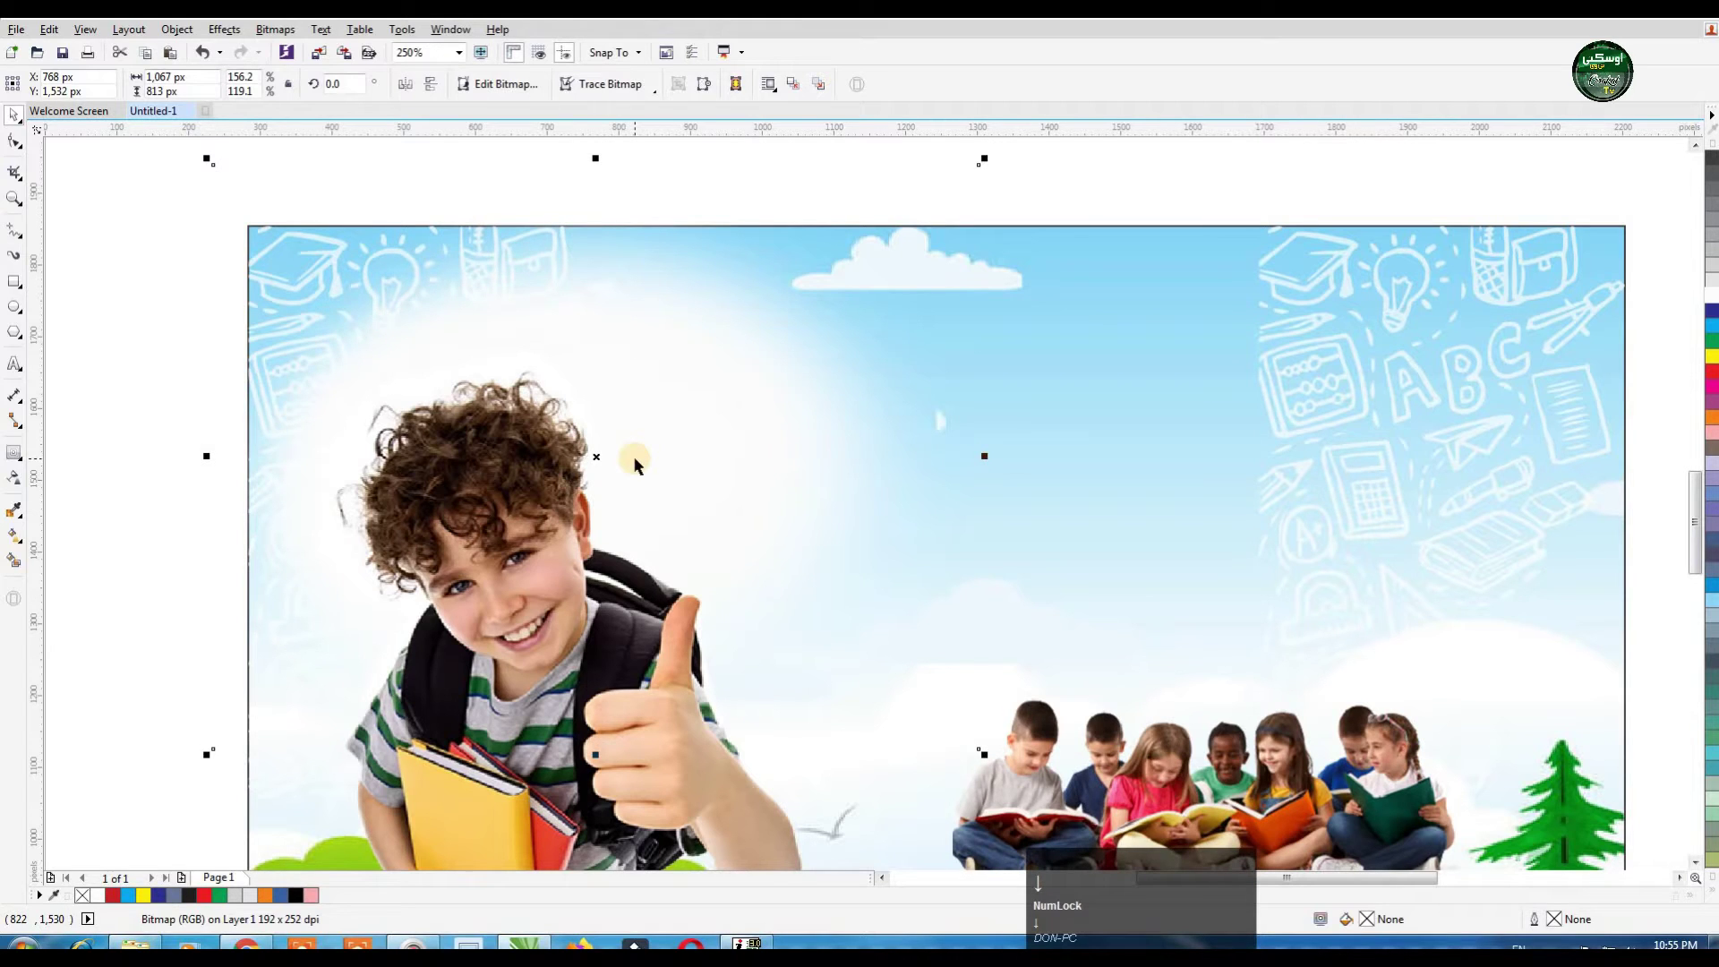
Step: Apply a linear transparency to the white glow so it fades from the boy's head toward the open sky
{"action": "left_click", "coordinate": [16, 483]}
{"action": "left_click_drag", "start_coordinate": [516, 445], "coordinate": [884, 362]}
{"action": "left_click", "coordinate": [14, 115]}
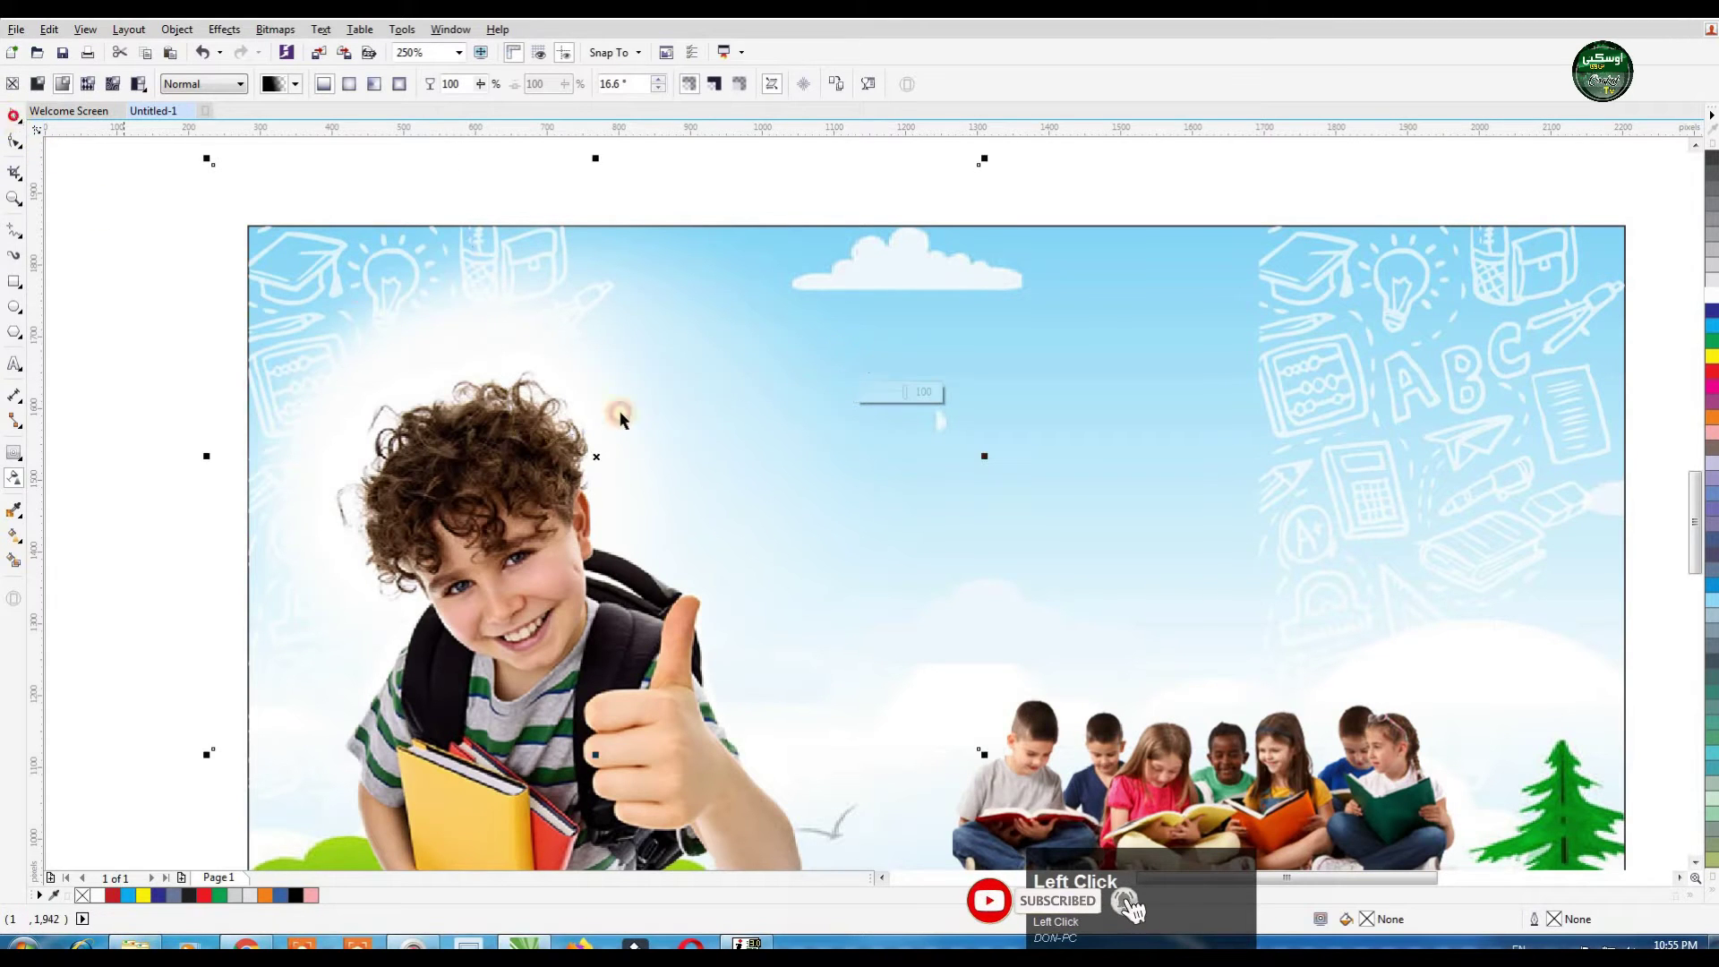
Step: Try widening the white glow to 1,271 px, and undo the last two changes to it
{"action": "scroll", "coordinate": [508, 509], "scroll_direction": "down", "scroll_amount": 1}
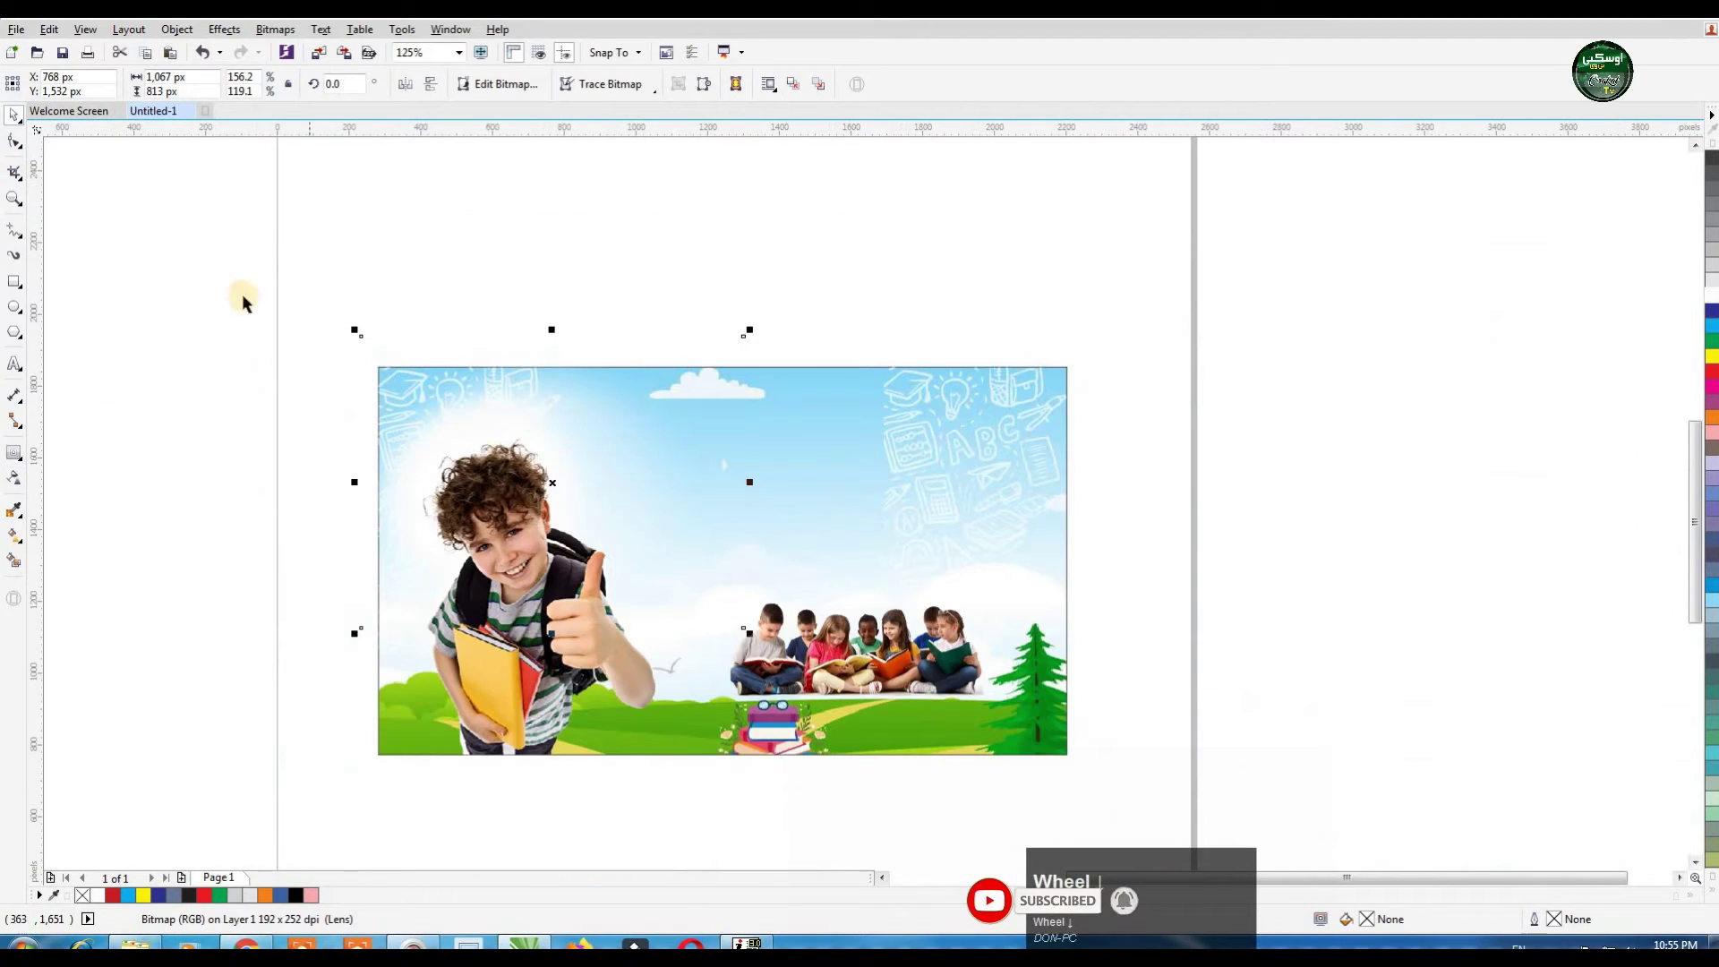
{"action": "left_click_drag", "start_coordinate": [227, 269], "coordinate": [833, 633]}
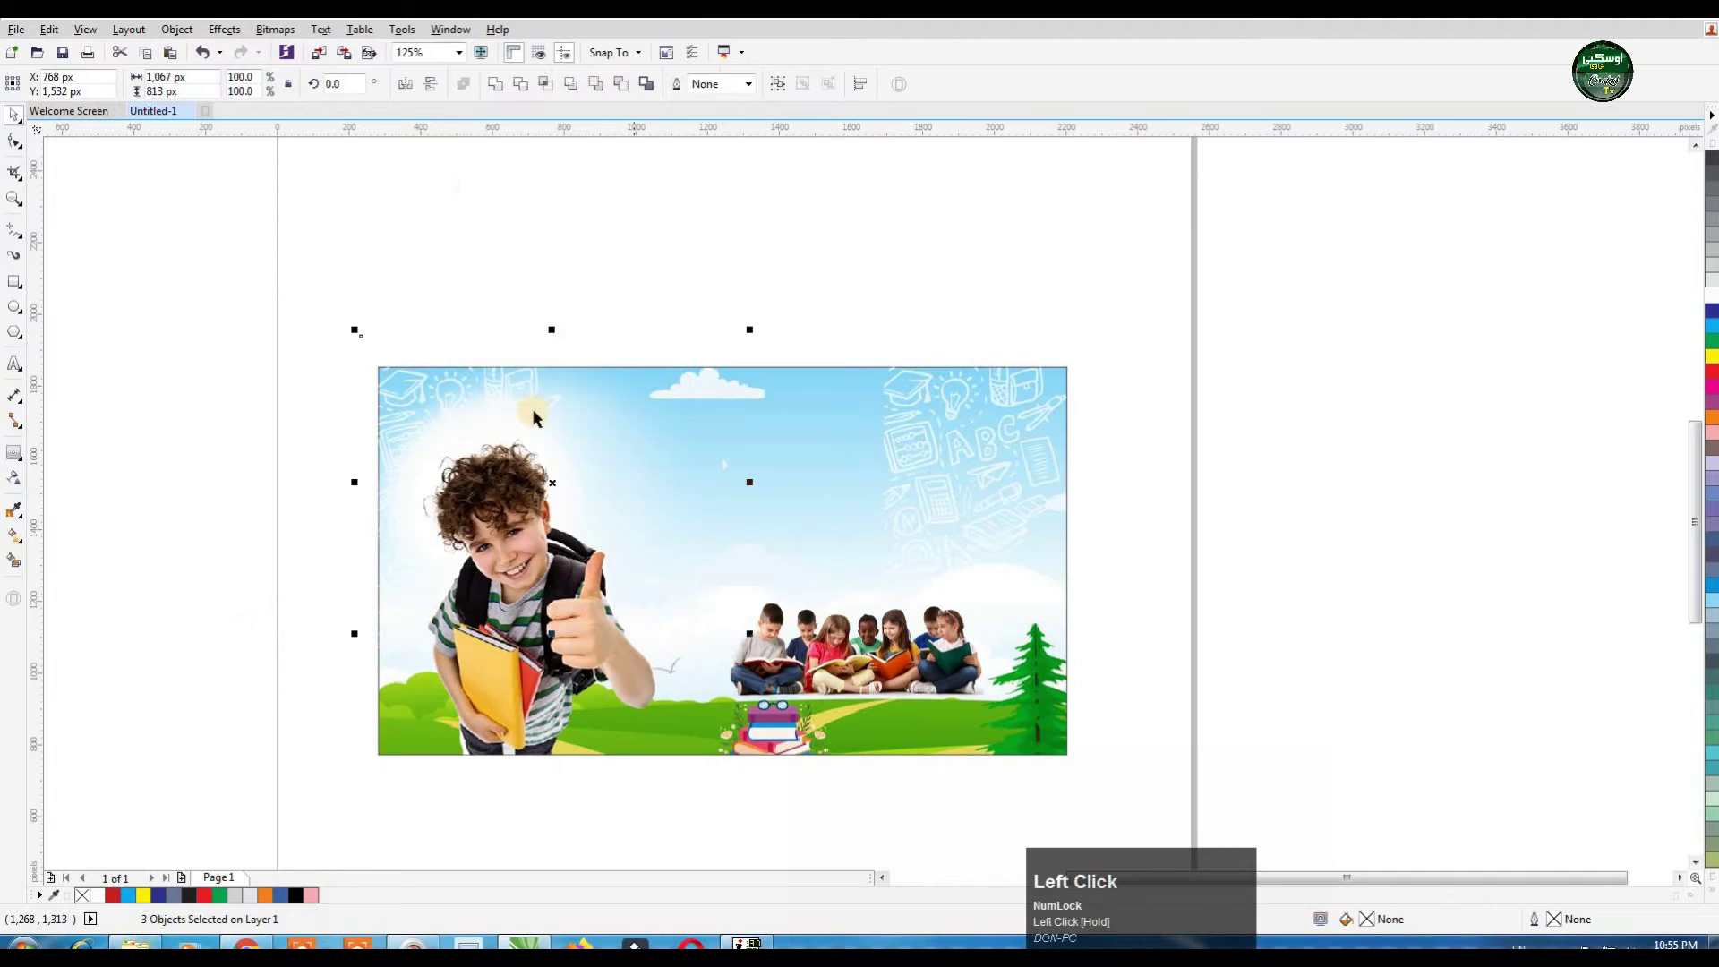
{"action": "left_click", "coordinate": [493, 86]}
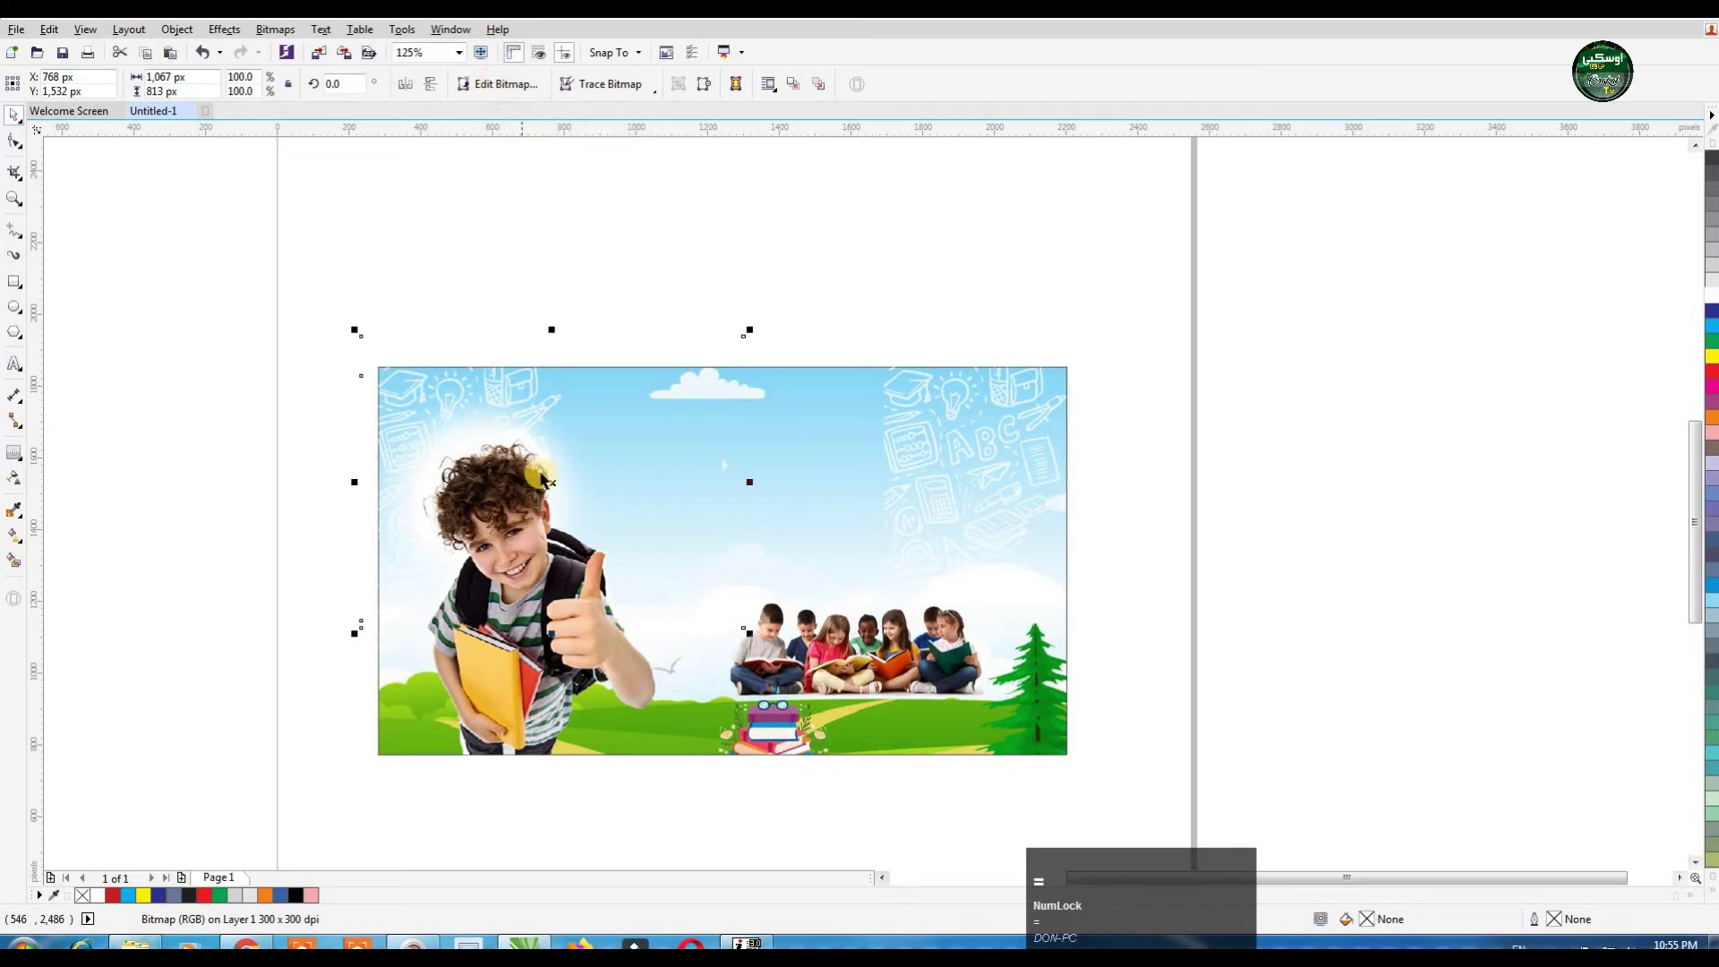
{"action": "scroll", "coordinate": [552, 476], "scroll_direction": "up", "scroll_amount": 2}
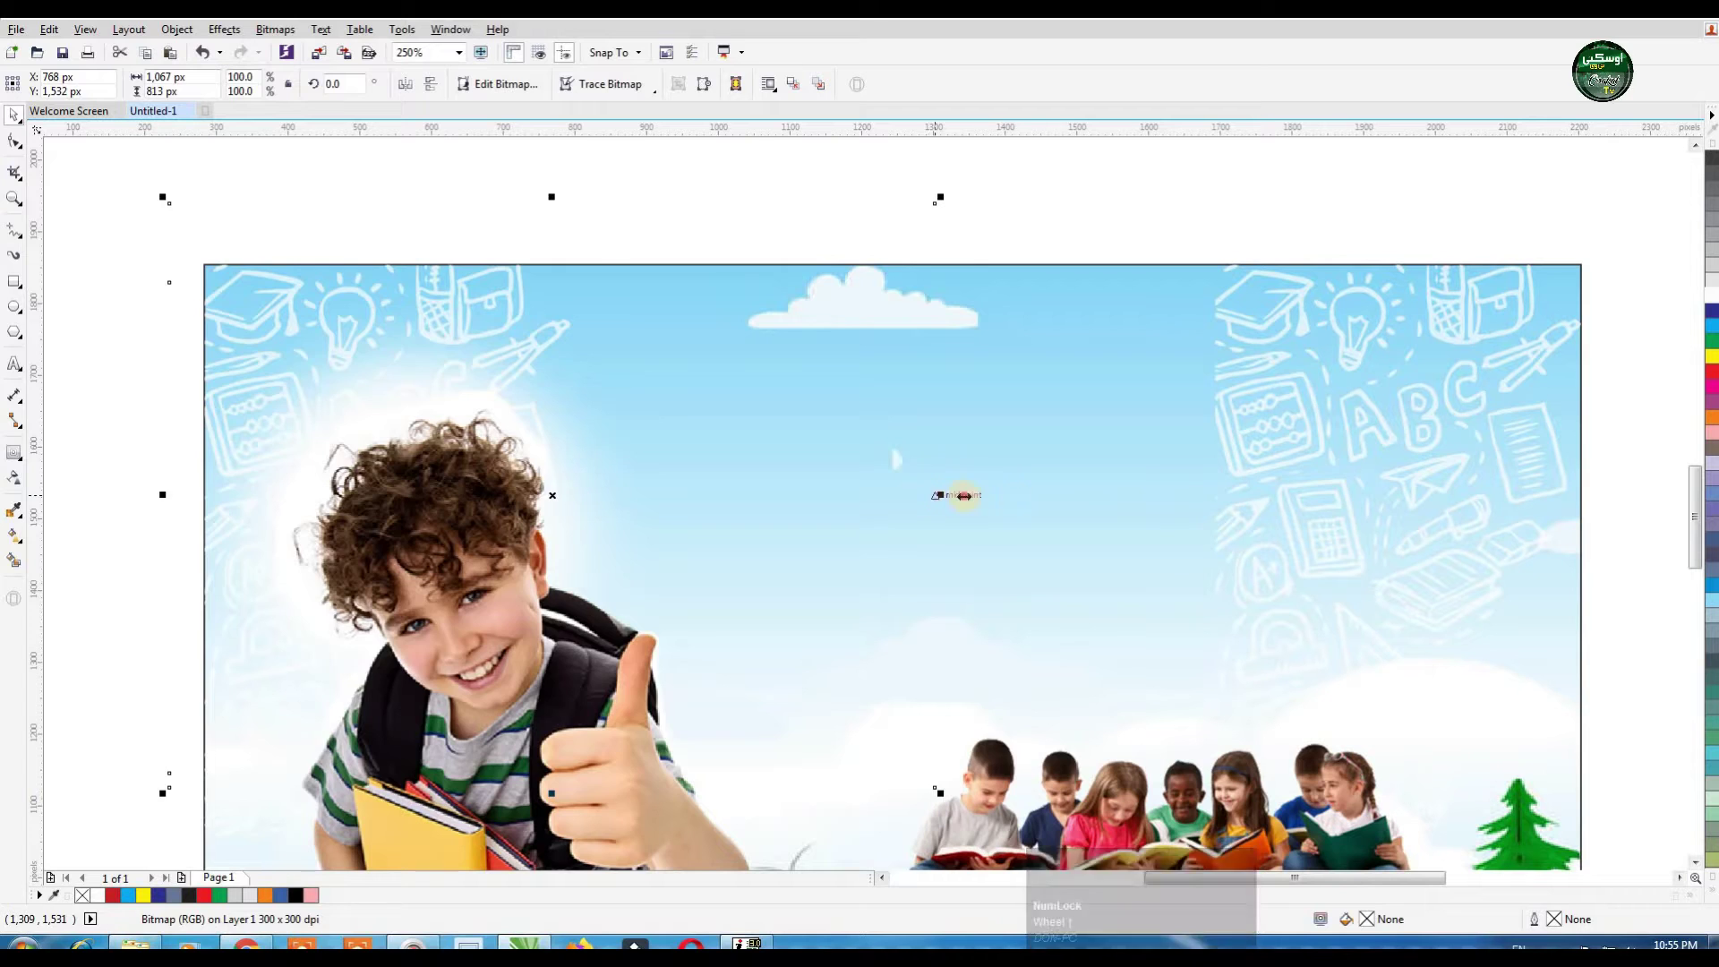
{"action": "left_click_drag", "start_coordinate": [939, 495], "coordinate": [1080, 497]}
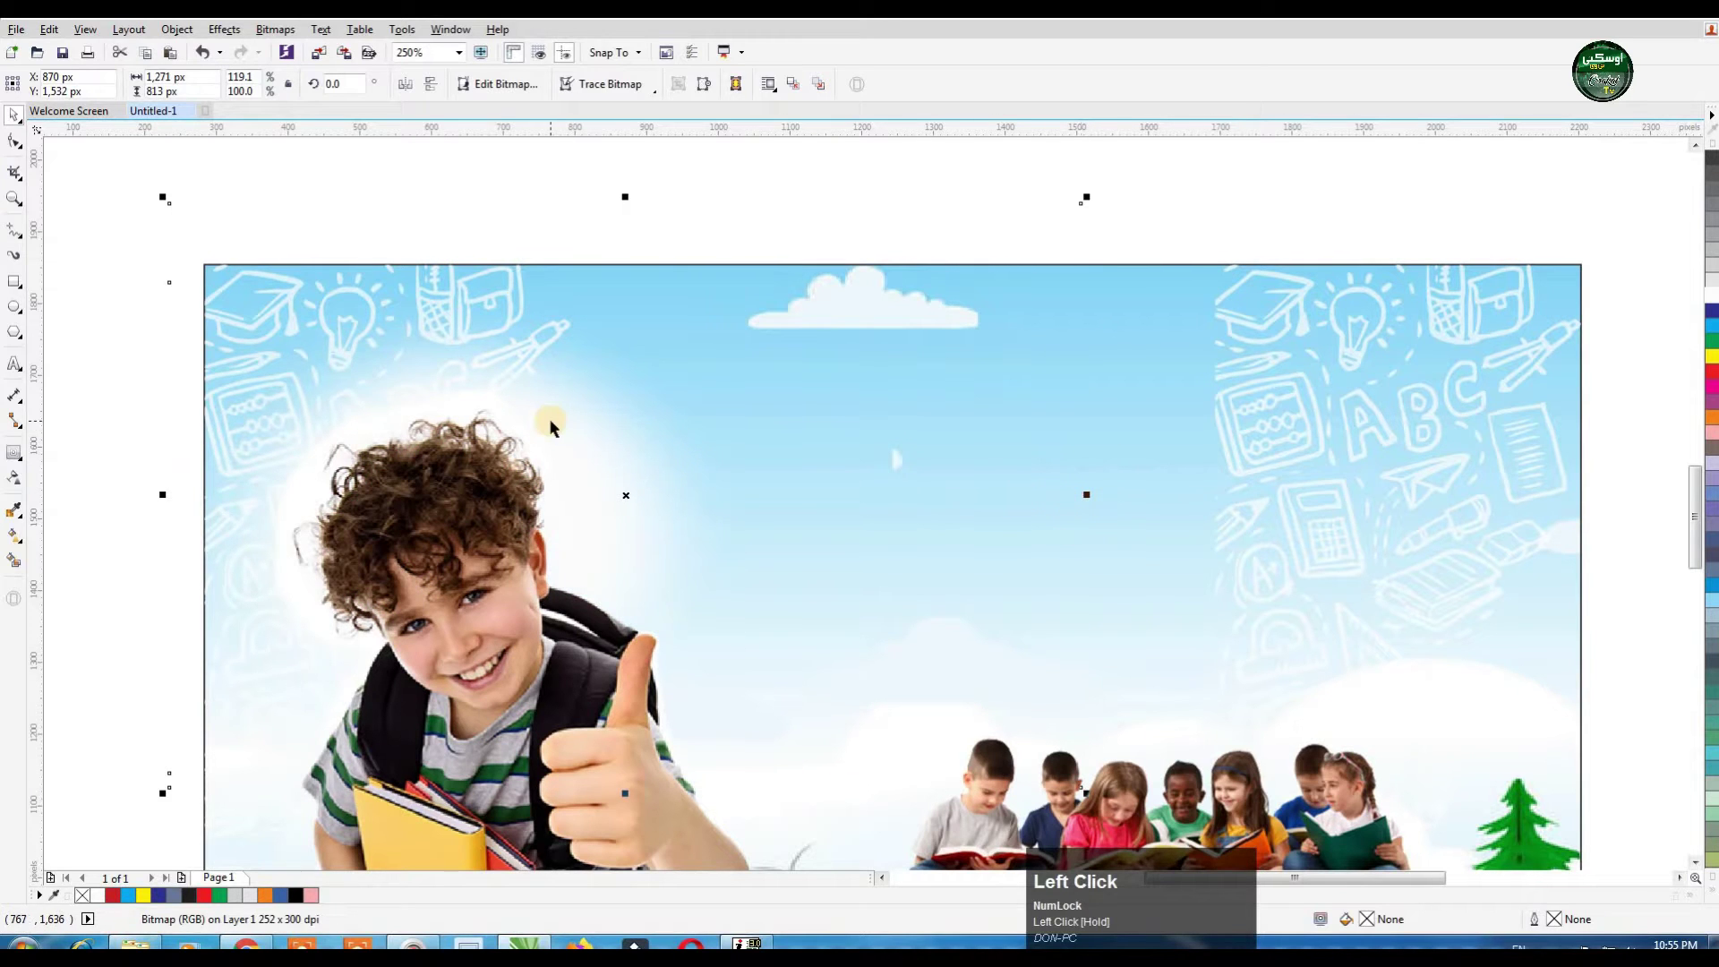
{"action": "scroll", "coordinate": [550, 423], "scroll_direction": "down", "scroll_amount": 1}
{"action": "scroll", "coordinate": [492, 421], "scroll_direction": "up", "scroll_amount": 3}
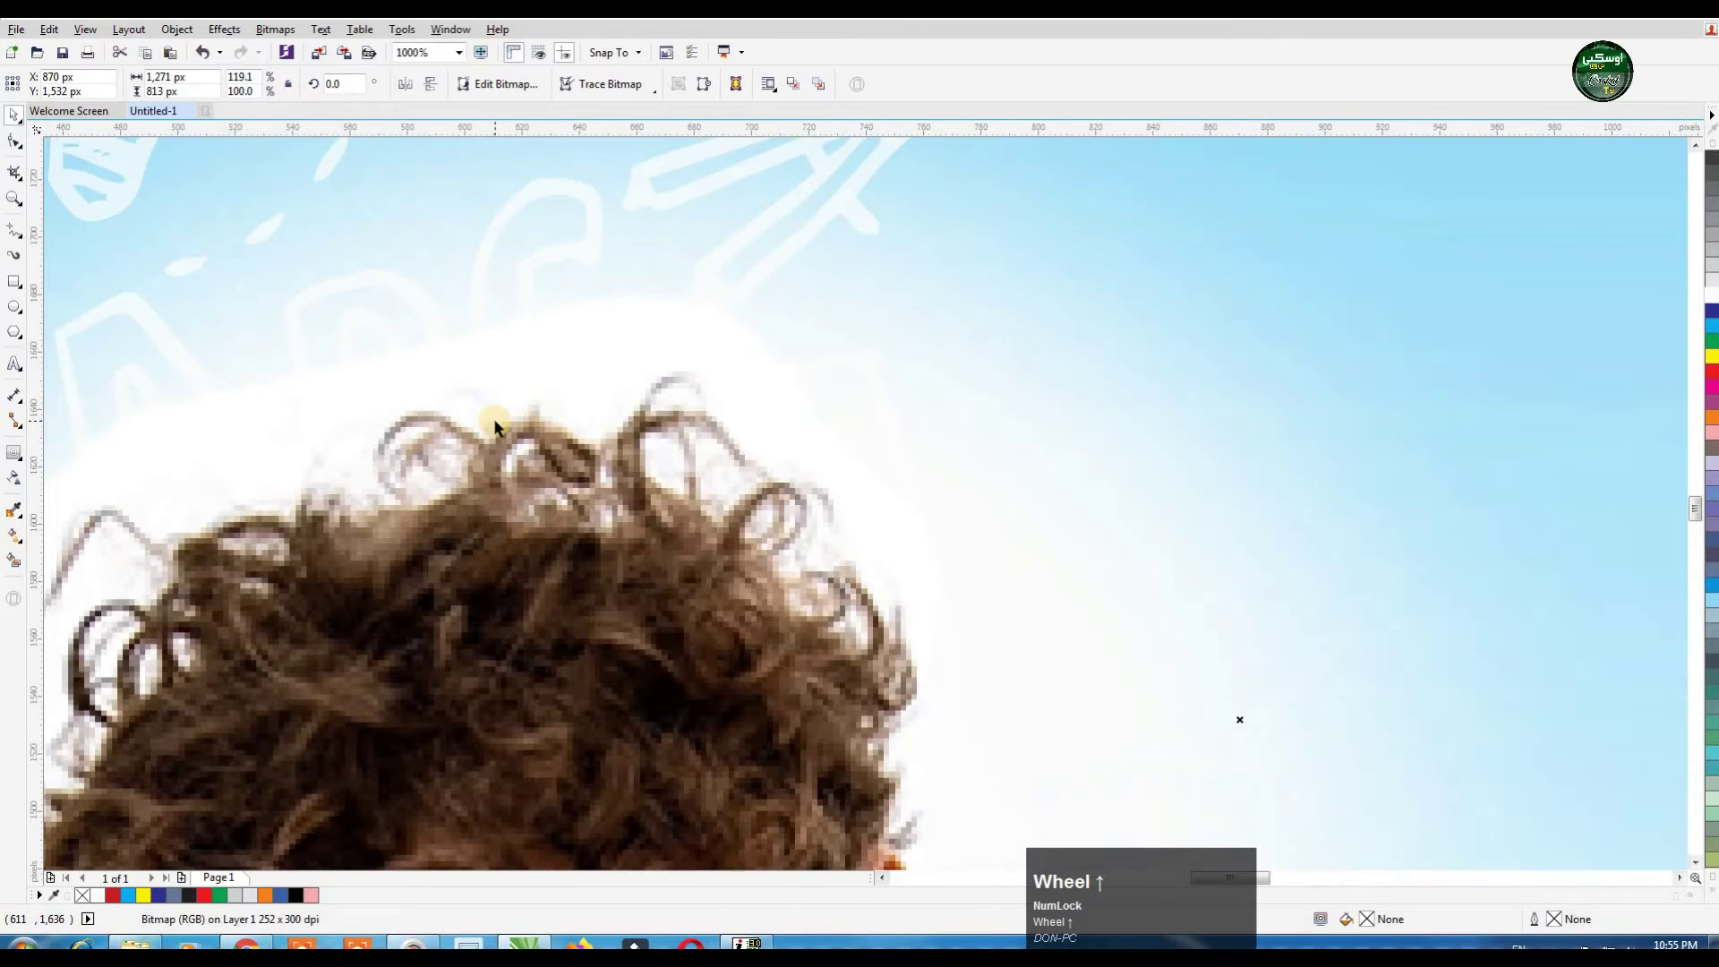
{"action": "scroll", "coordinate": [494, 424], "scroll_direction": "down", "scroll_amount": 4}
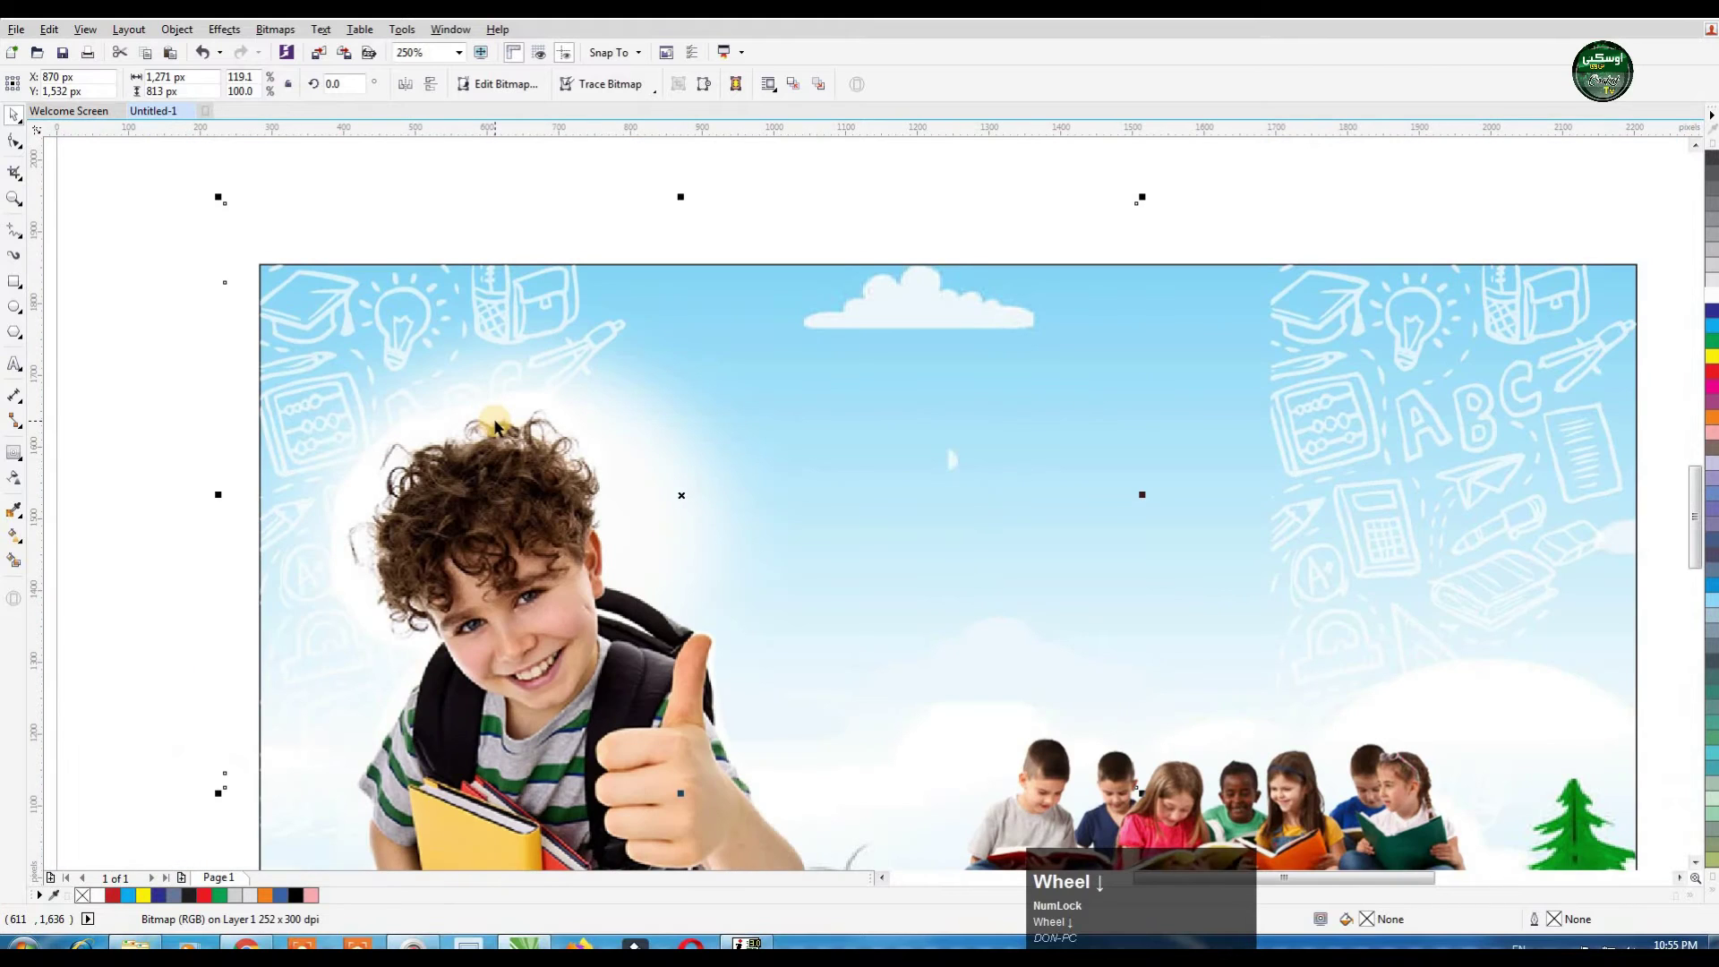
{"action": "key", "text": "ctrl+z"}
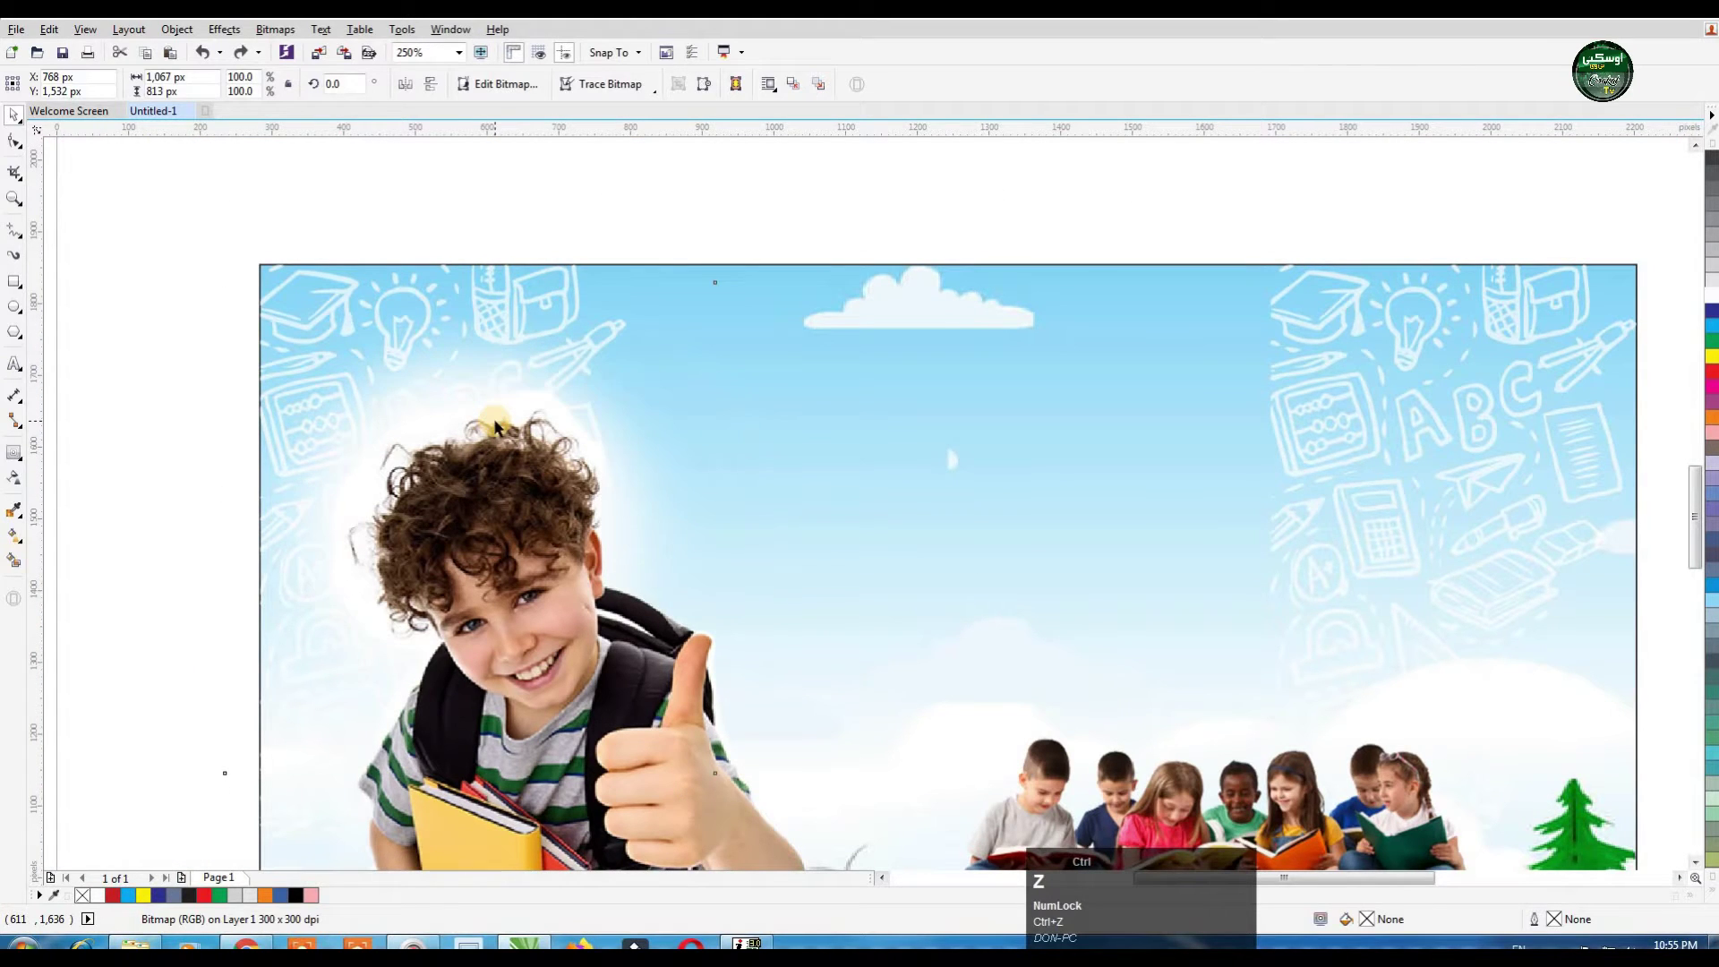
{"action": "key", "text": "ctrl+z"}
{"action": "left_click", "coordinate": [165, 322]}
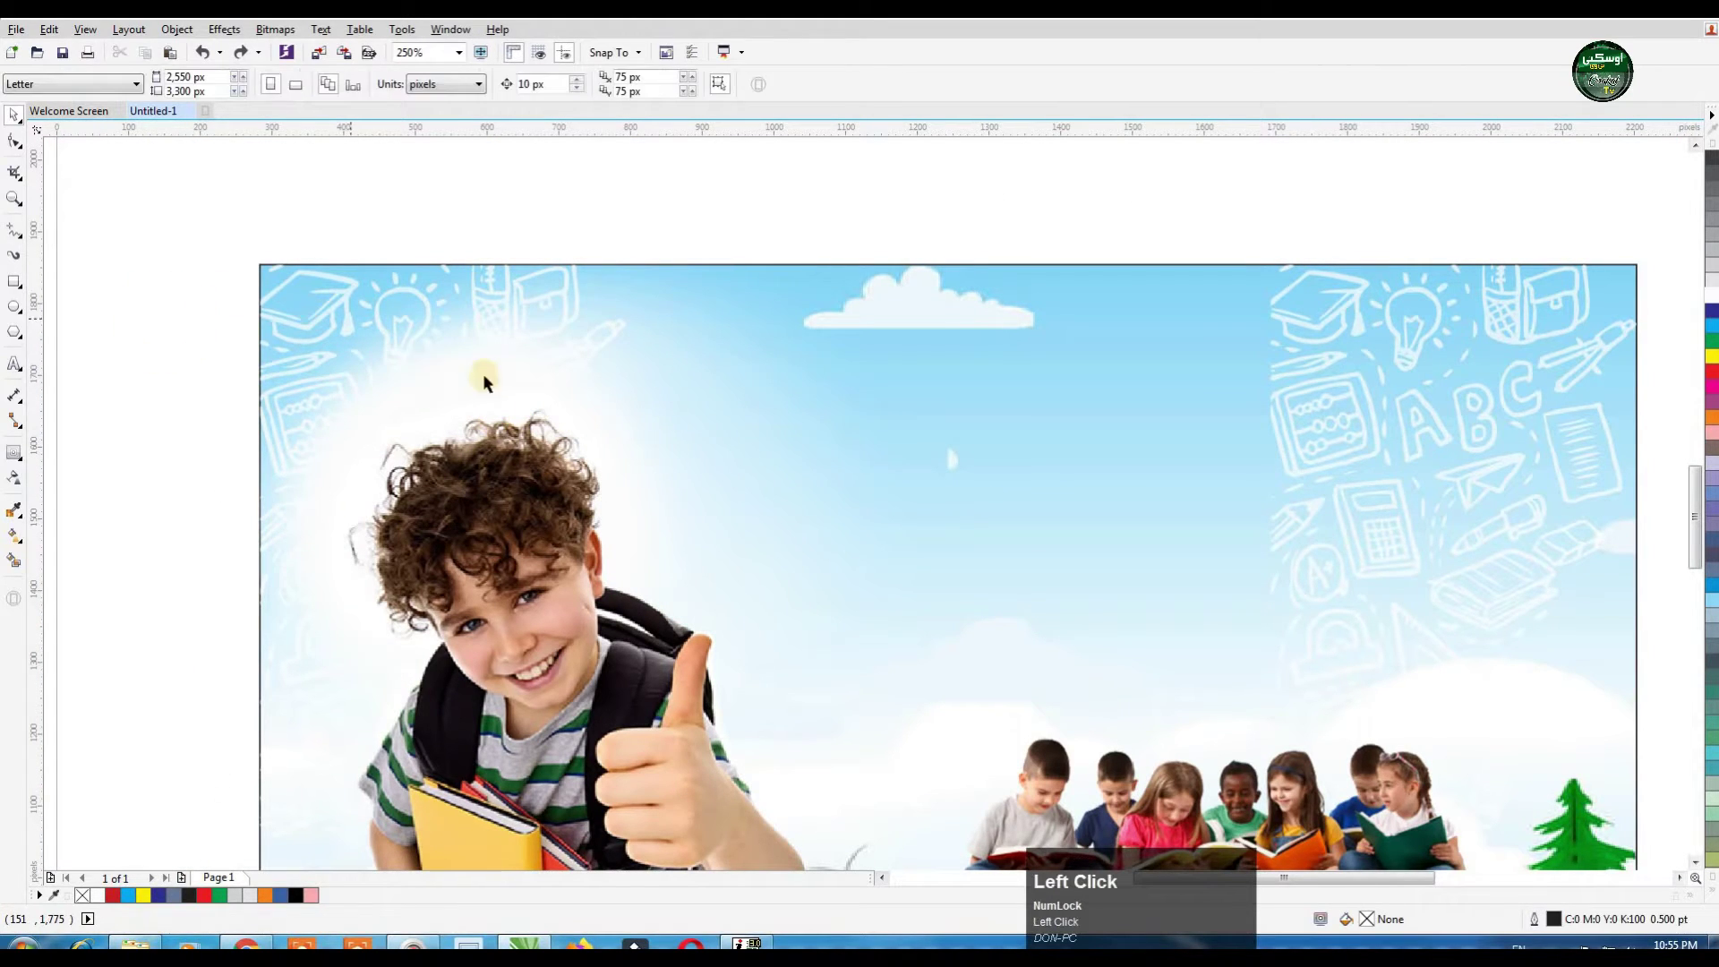
{"action": "left_click", "coordinate": [492, 315]}
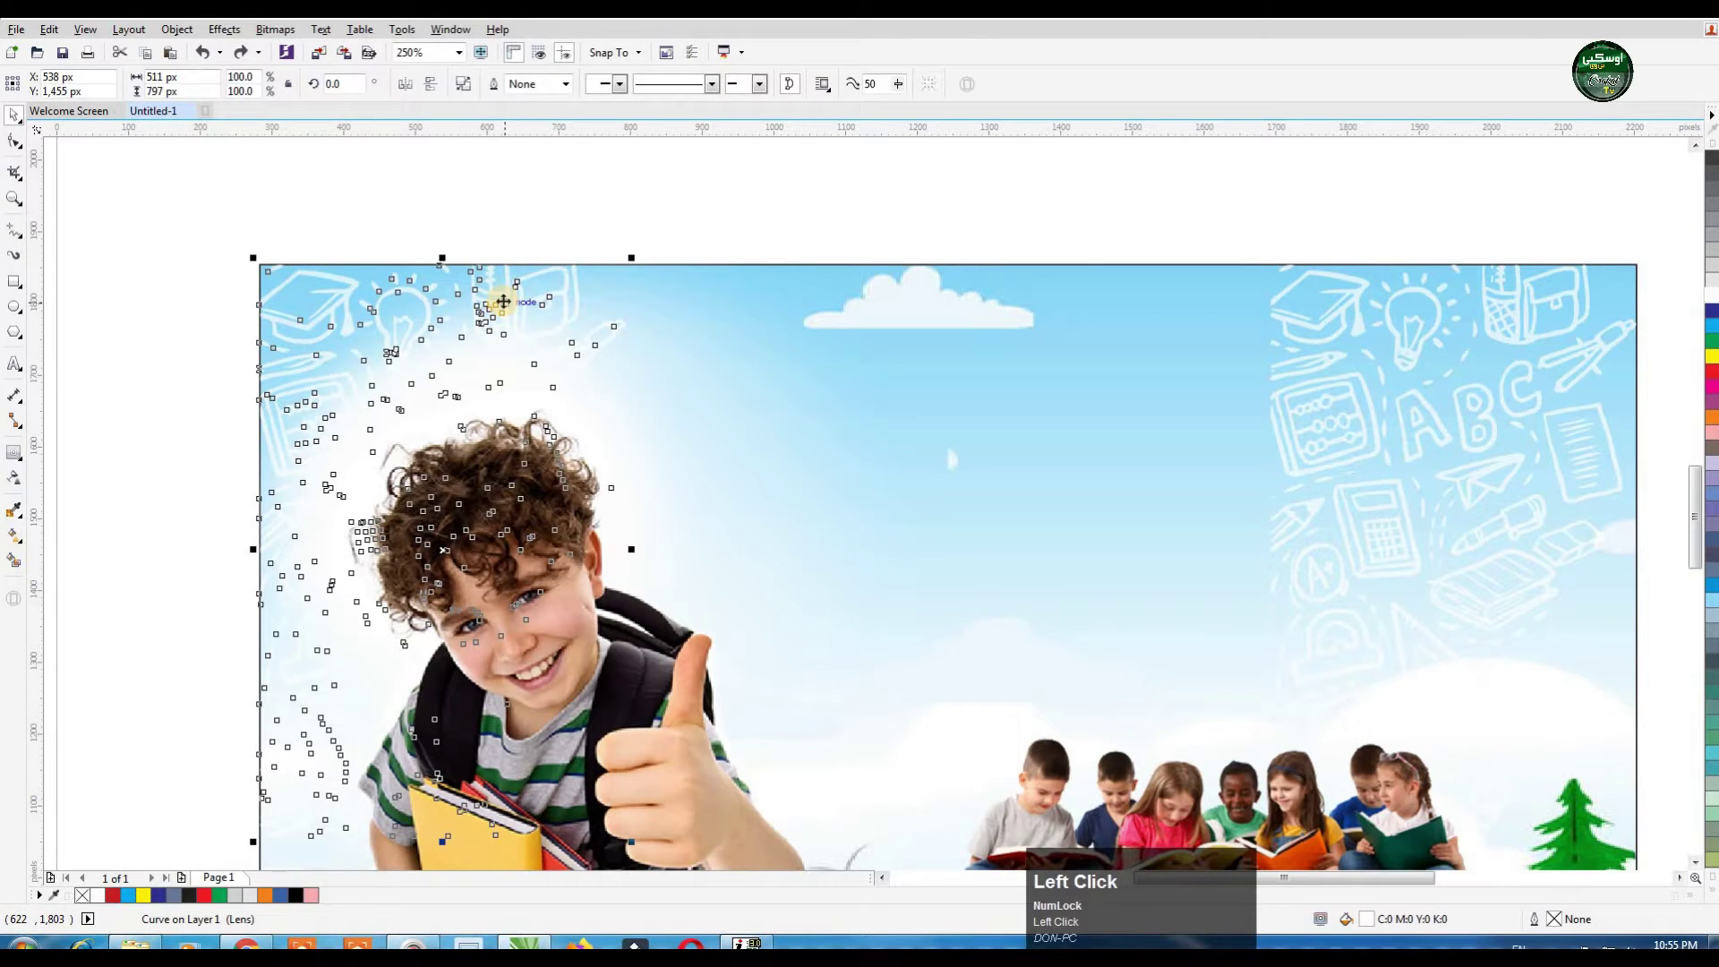
{"action": "scroll", "coordinate": [503, 333], "scroll_direction": "down", "scroll_amount": 2}
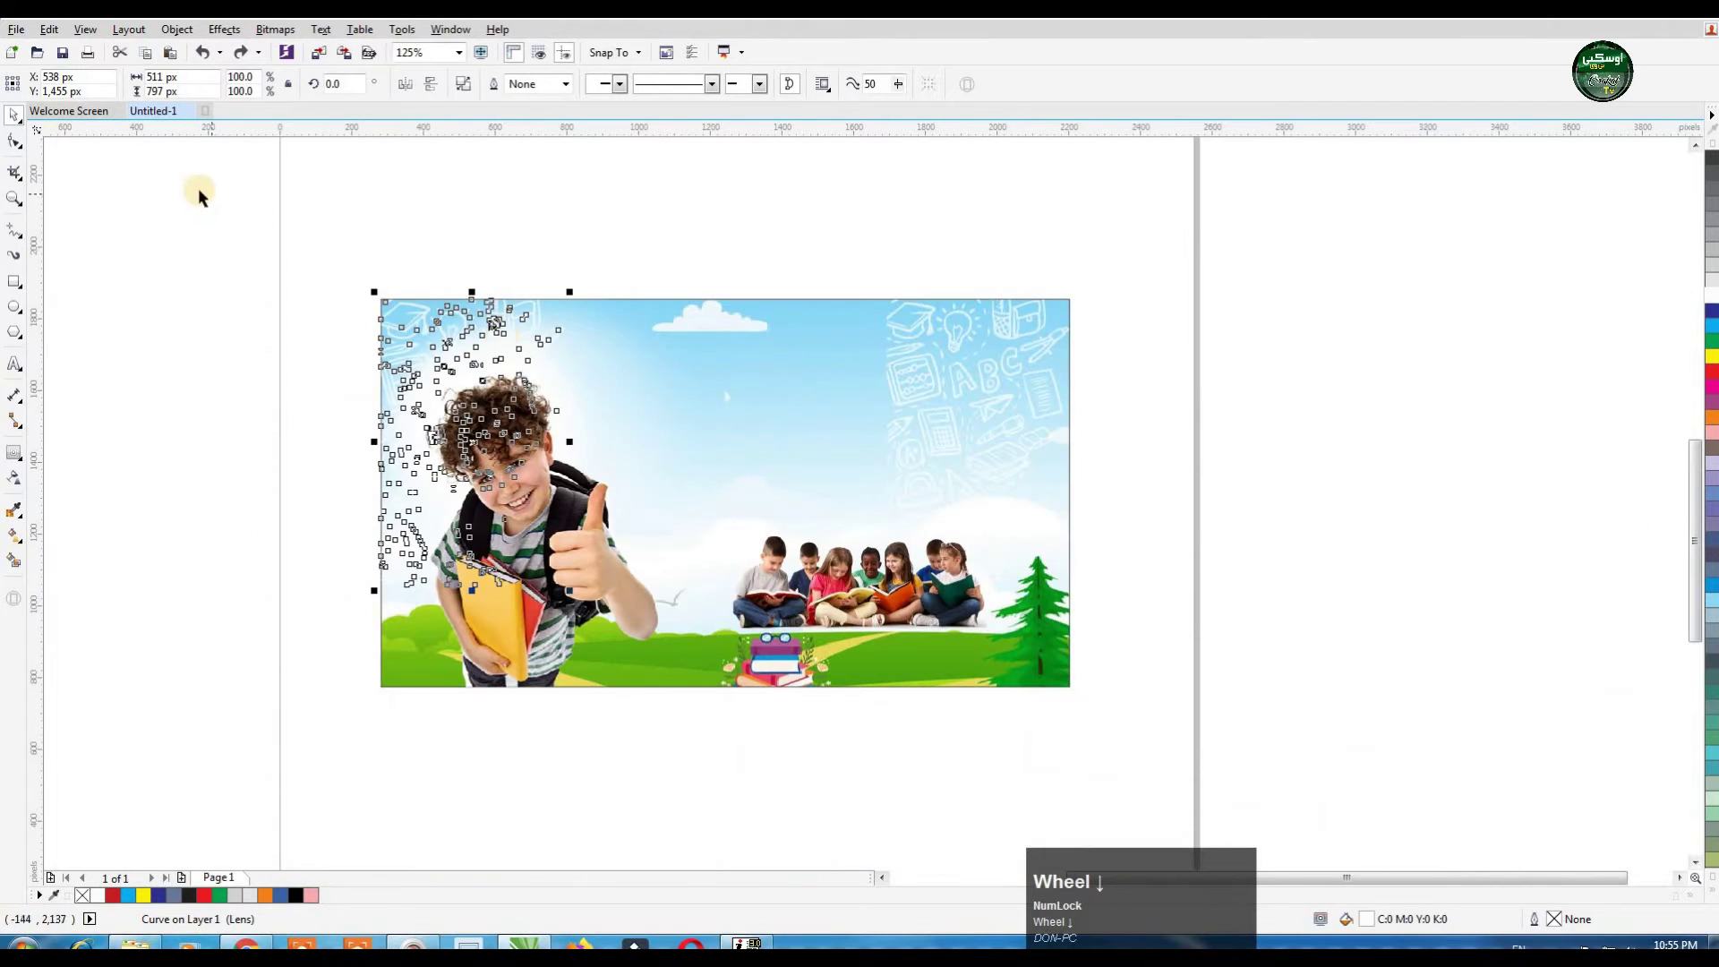
{"action": "left_click", "coordinate": [625, 350]}
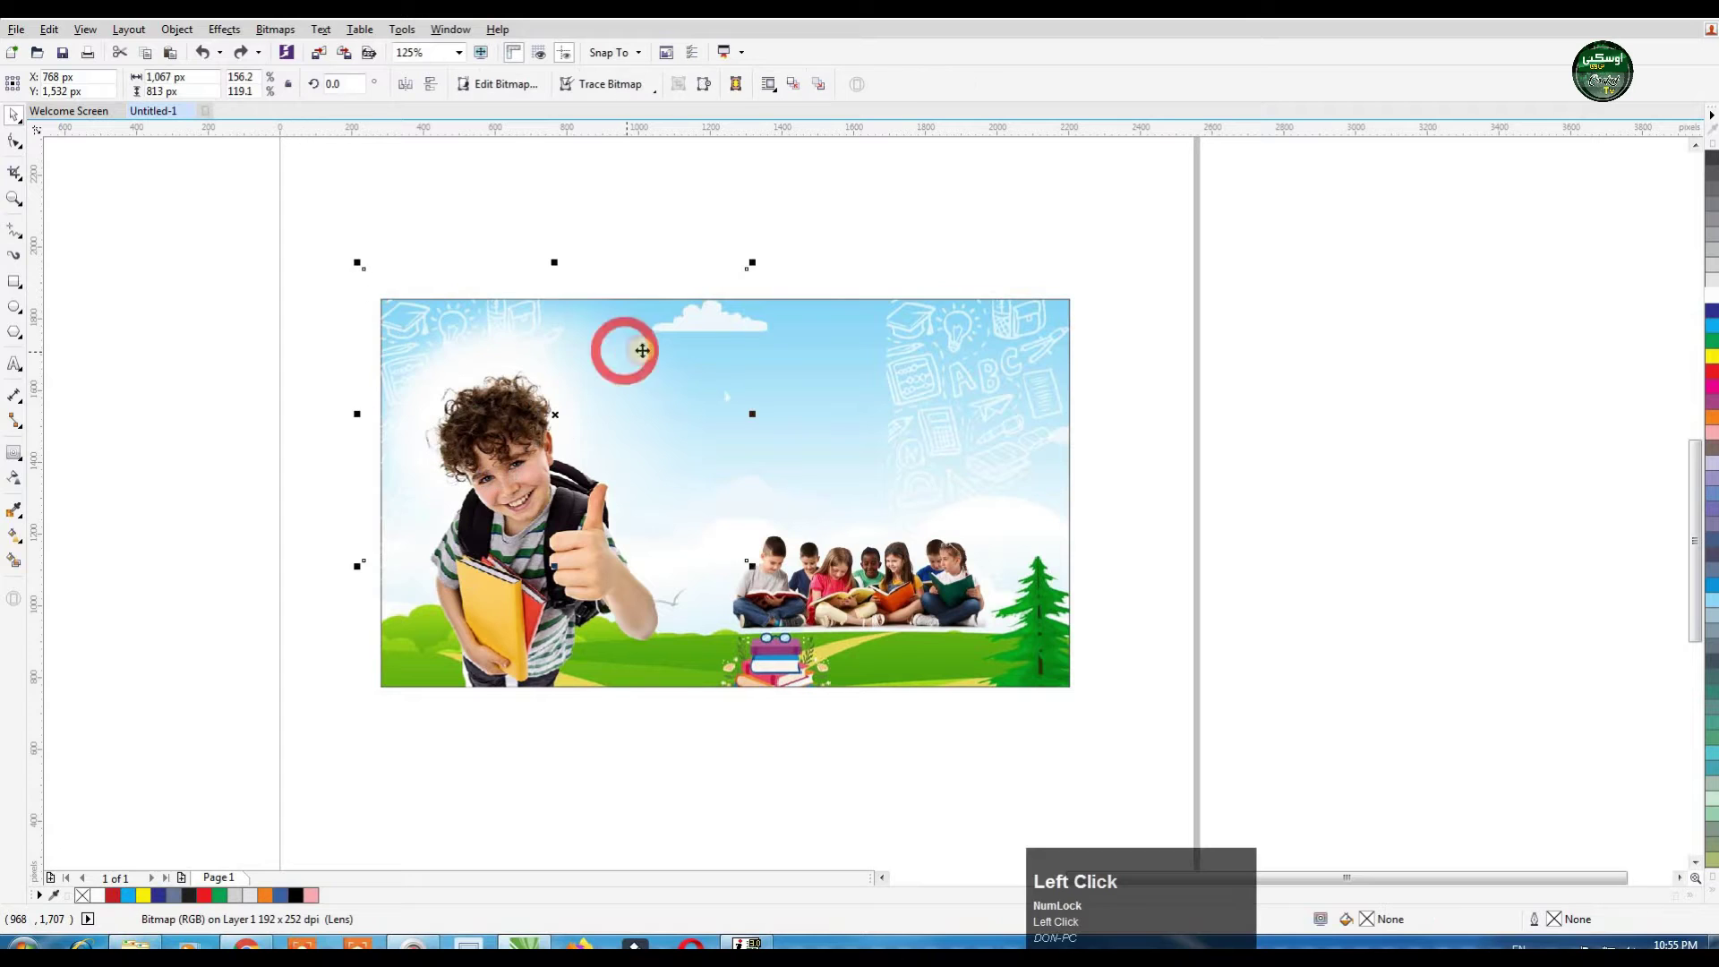
{"action": "left_click_drag", "start_coordinate": [309, 302], "coordinate": [760, 588]}
{"action": "left_click_drag", "start_coordinate": [224, 283], "coordinate": [708, 530]}
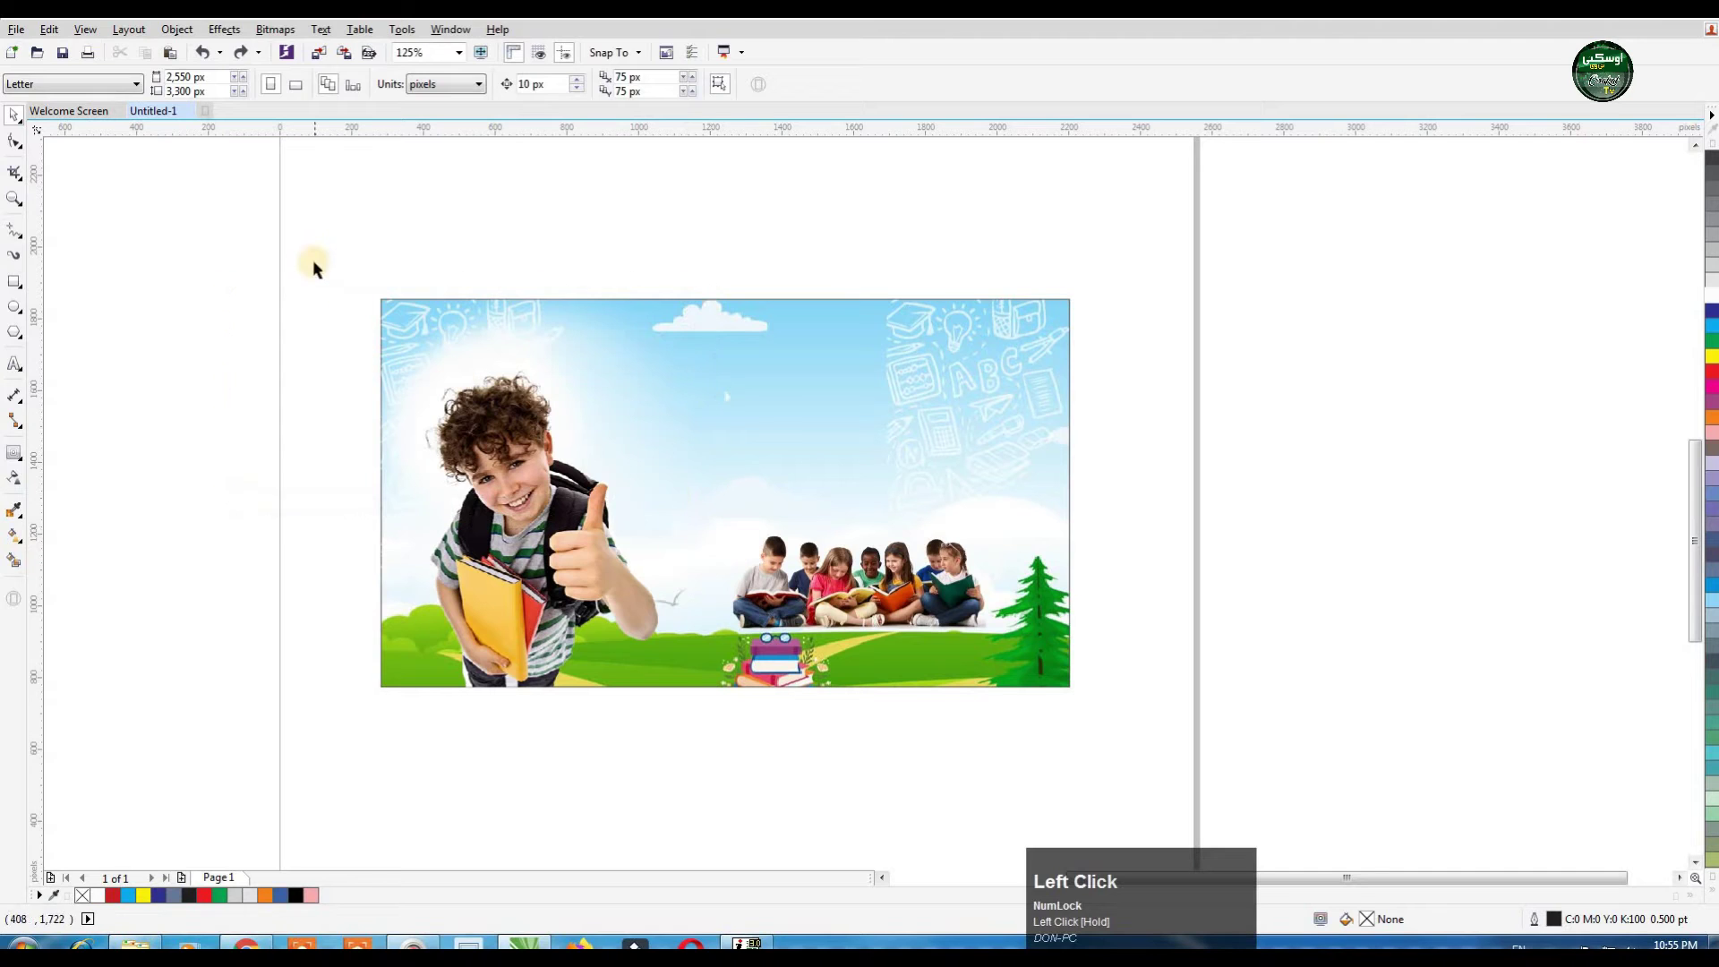
{"action": "left_click_drag", "start_coordinate": [314, 265], "coordinate": [770, 561]}
{"action": "left_click", "coordinate": [588, 387]}
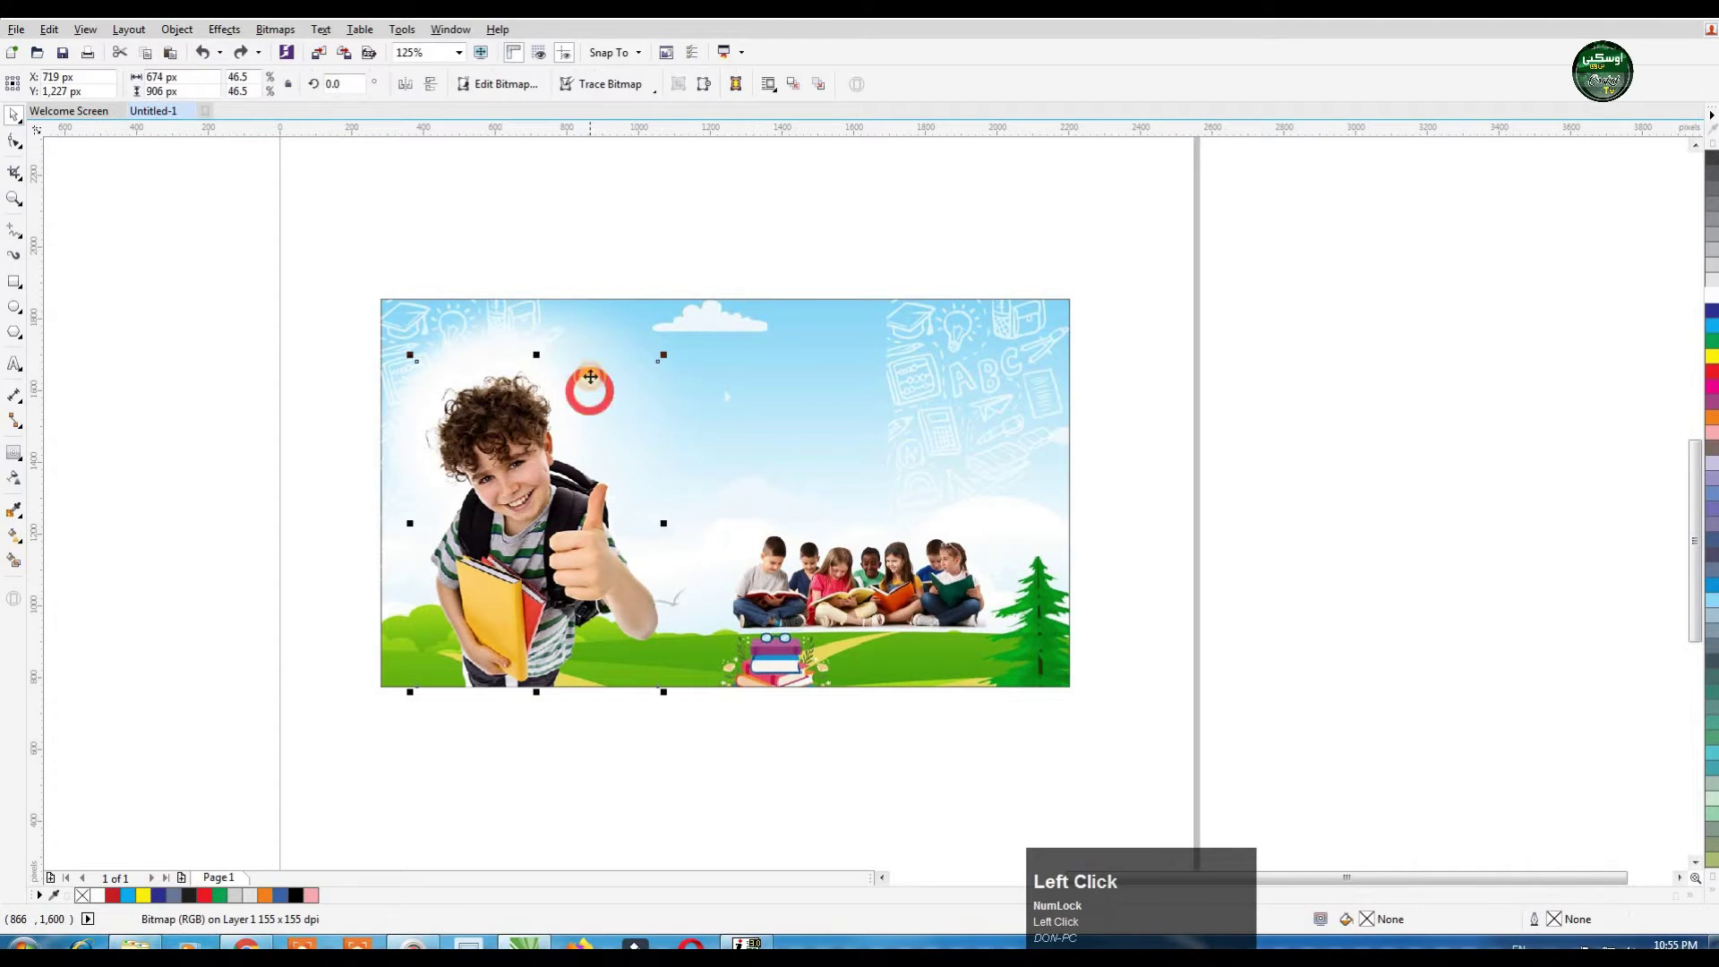
Step: Trim the white glow by moving its upper and left edge nodes in to the banner's borders
{"action": "left_click", "coordinate": [583, 338]}
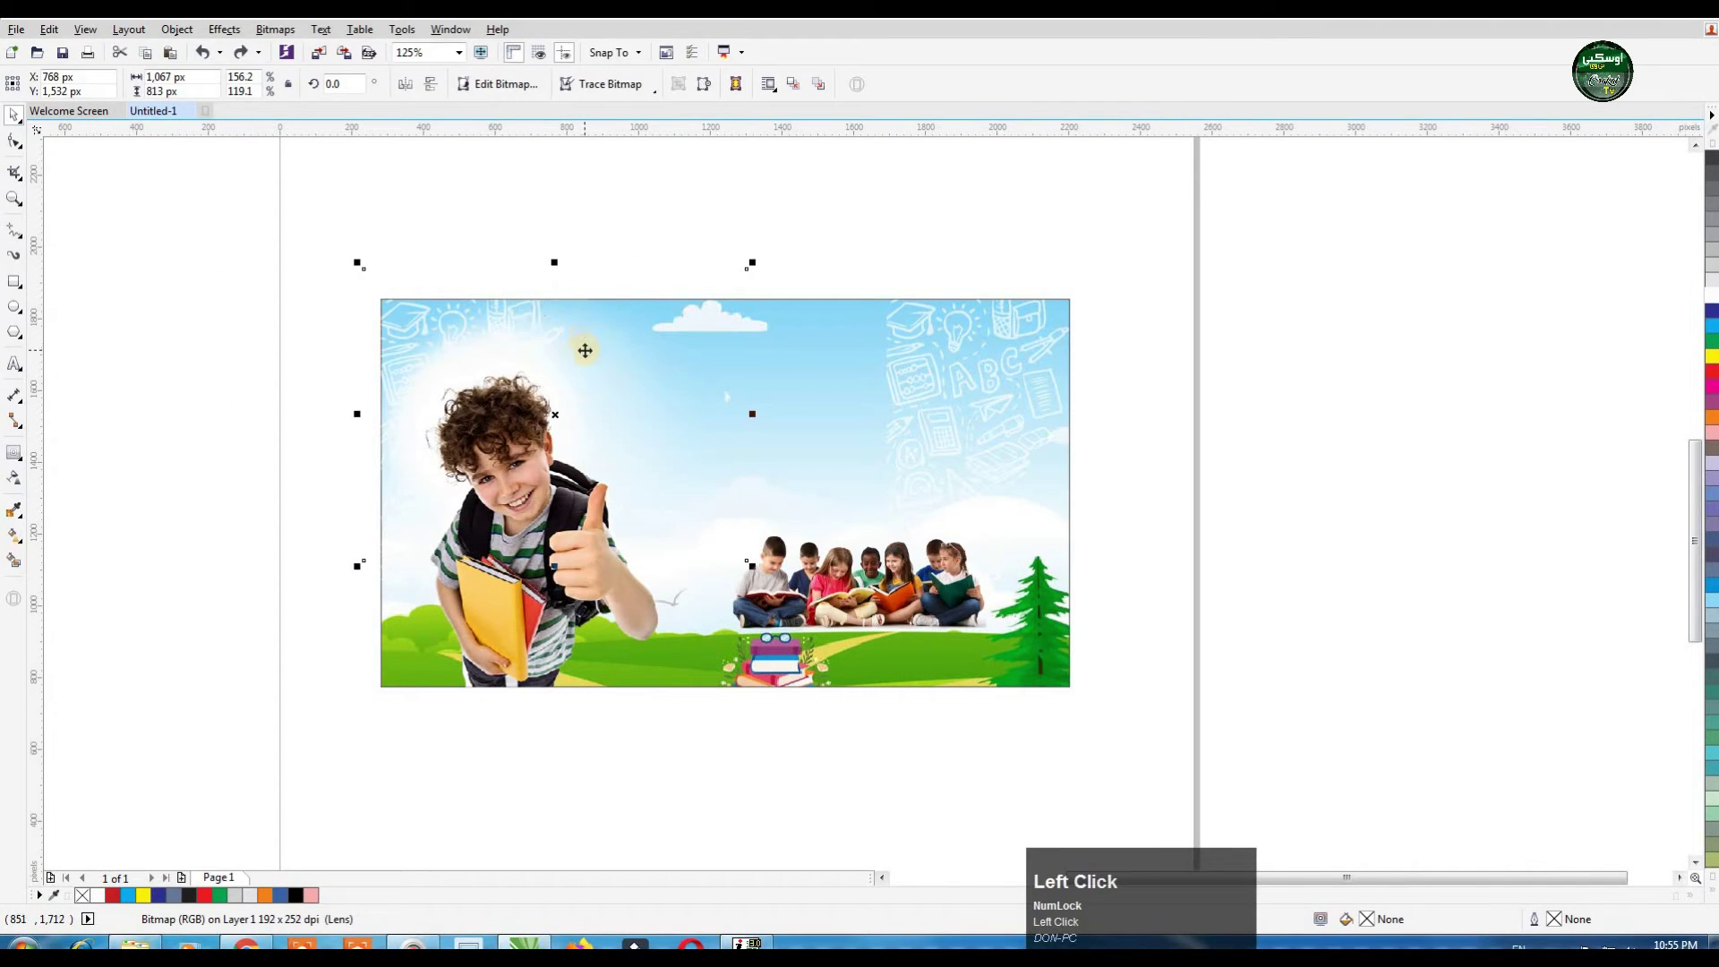
{"action": "left_click", "coordinate": [15, 141]}
{"action": "left_click_drag", "start_coordinate": [254, 179], "coordinate": [819, 324]}
{"action": "left_click_drag", "start_coordinate": [748, 269], "coordinate": [744, 297]}
{"action": "left_click_drag", "start_coordinate": [271, 263], "coordinate": [408, 615]}
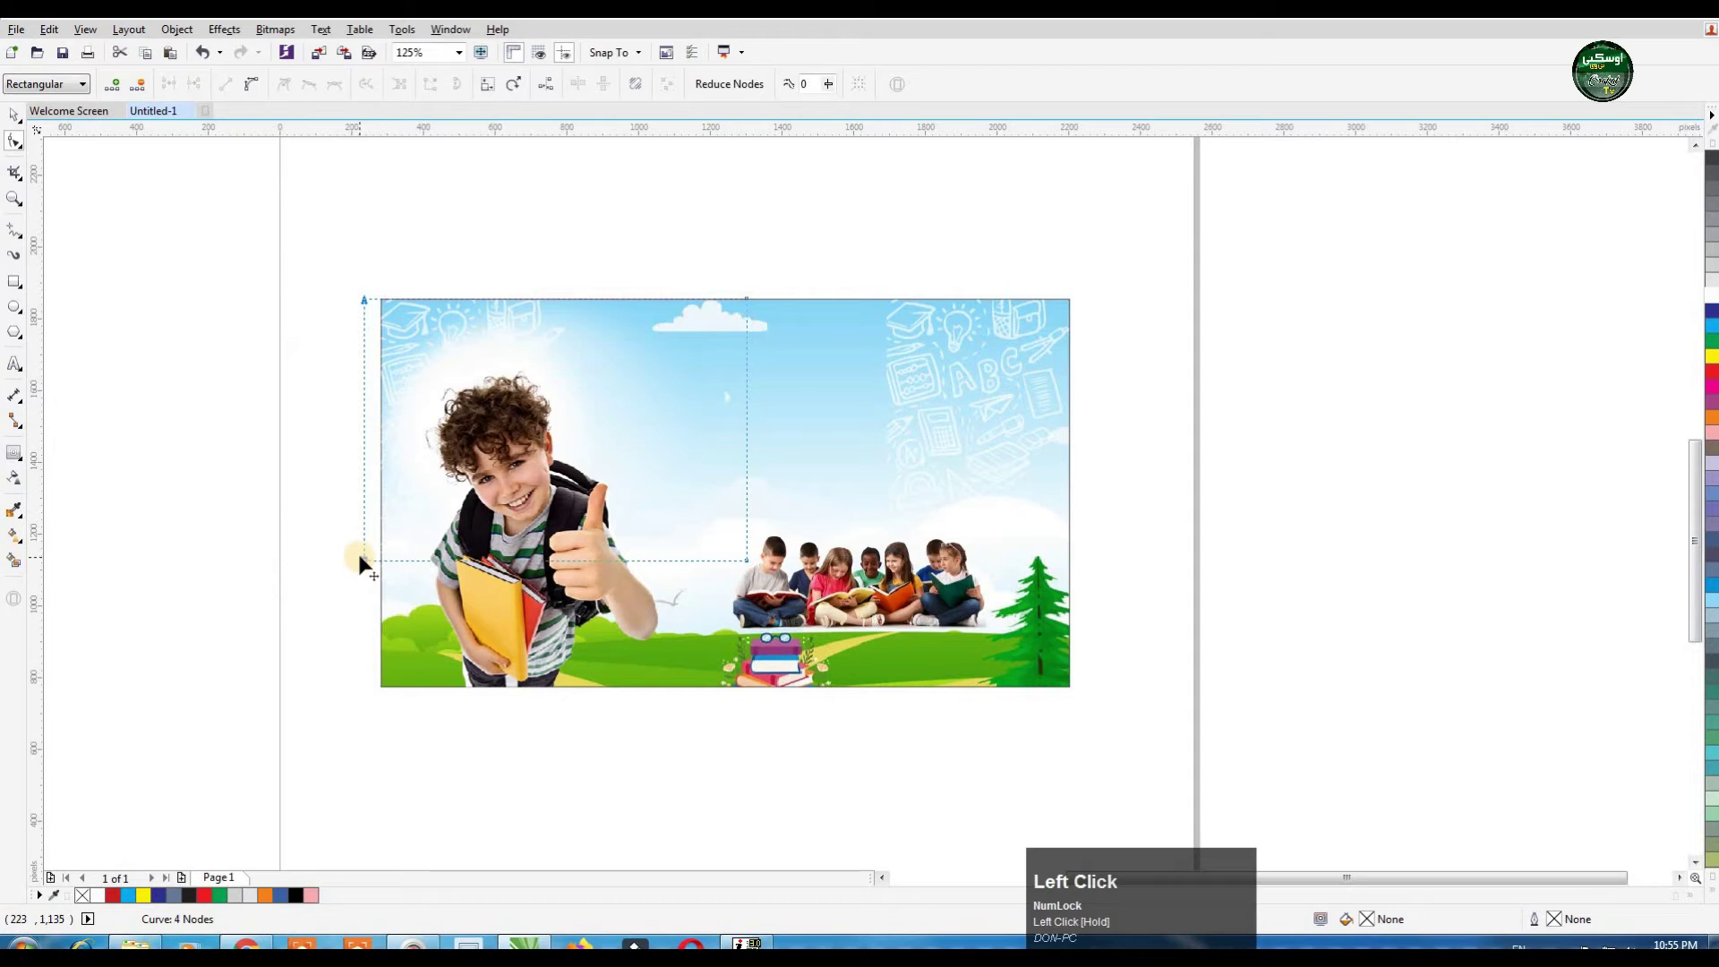
{"action": "left_click_drag", "start_coordinate": [363, 562], "coordinate": [376, 562]}
{"action": "key", "text": "space"}
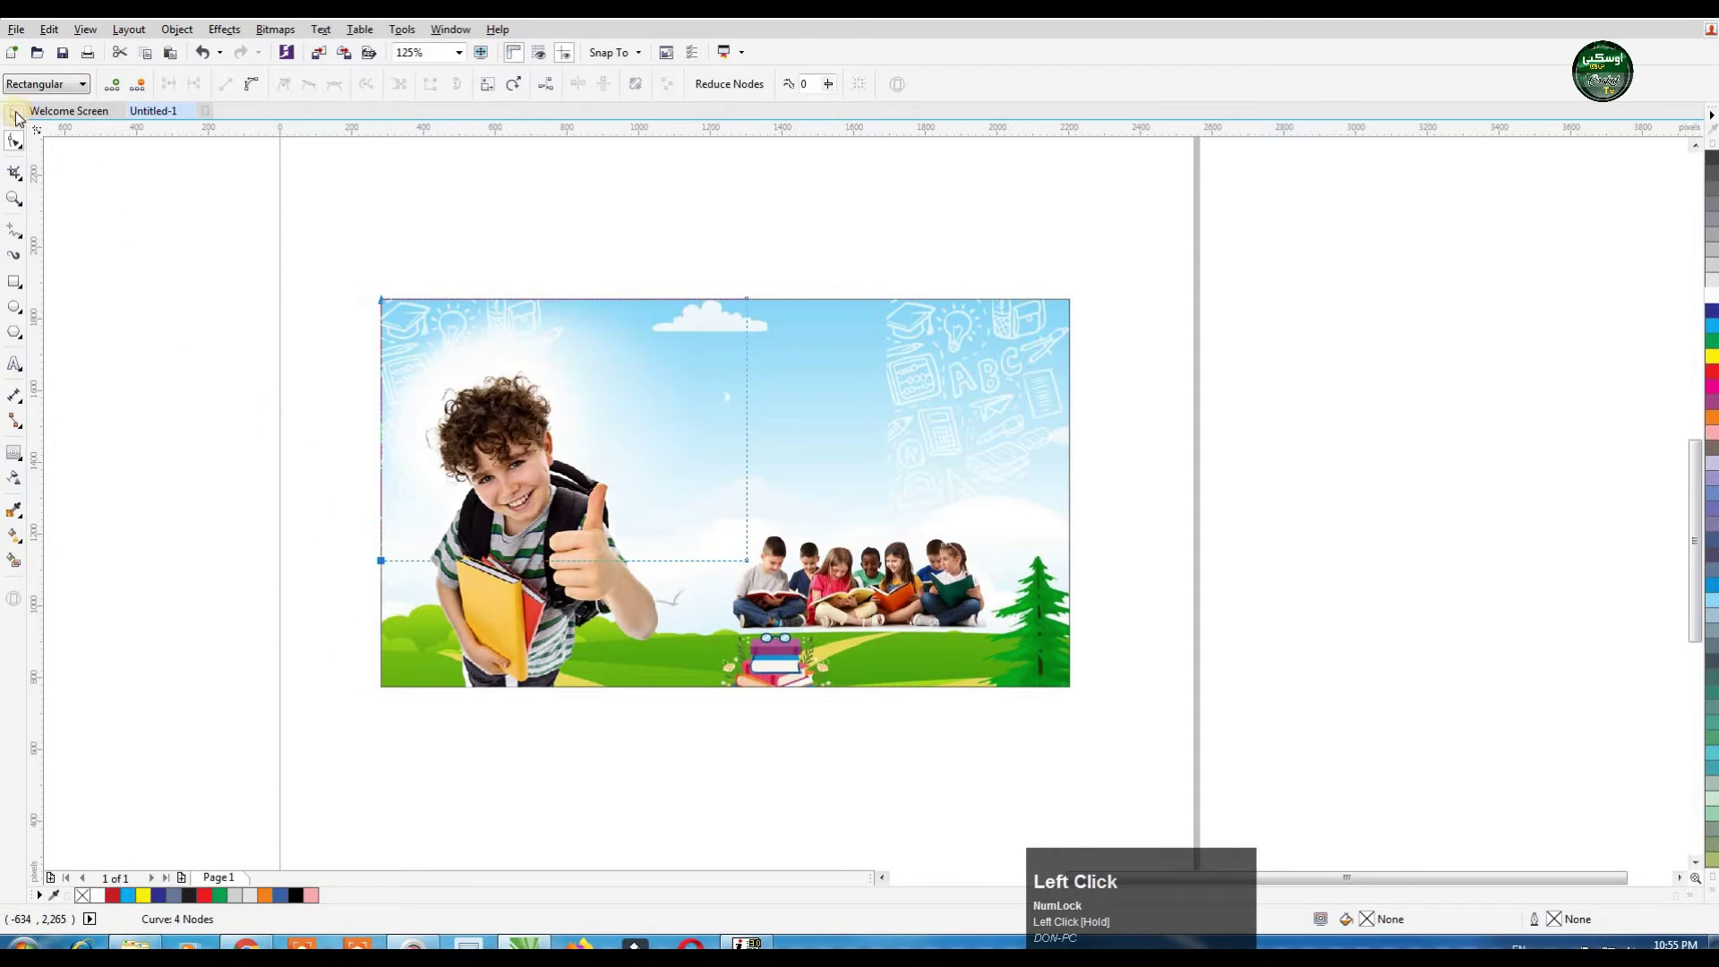
{"action": "left_click", "coordinate": [364, 203]}
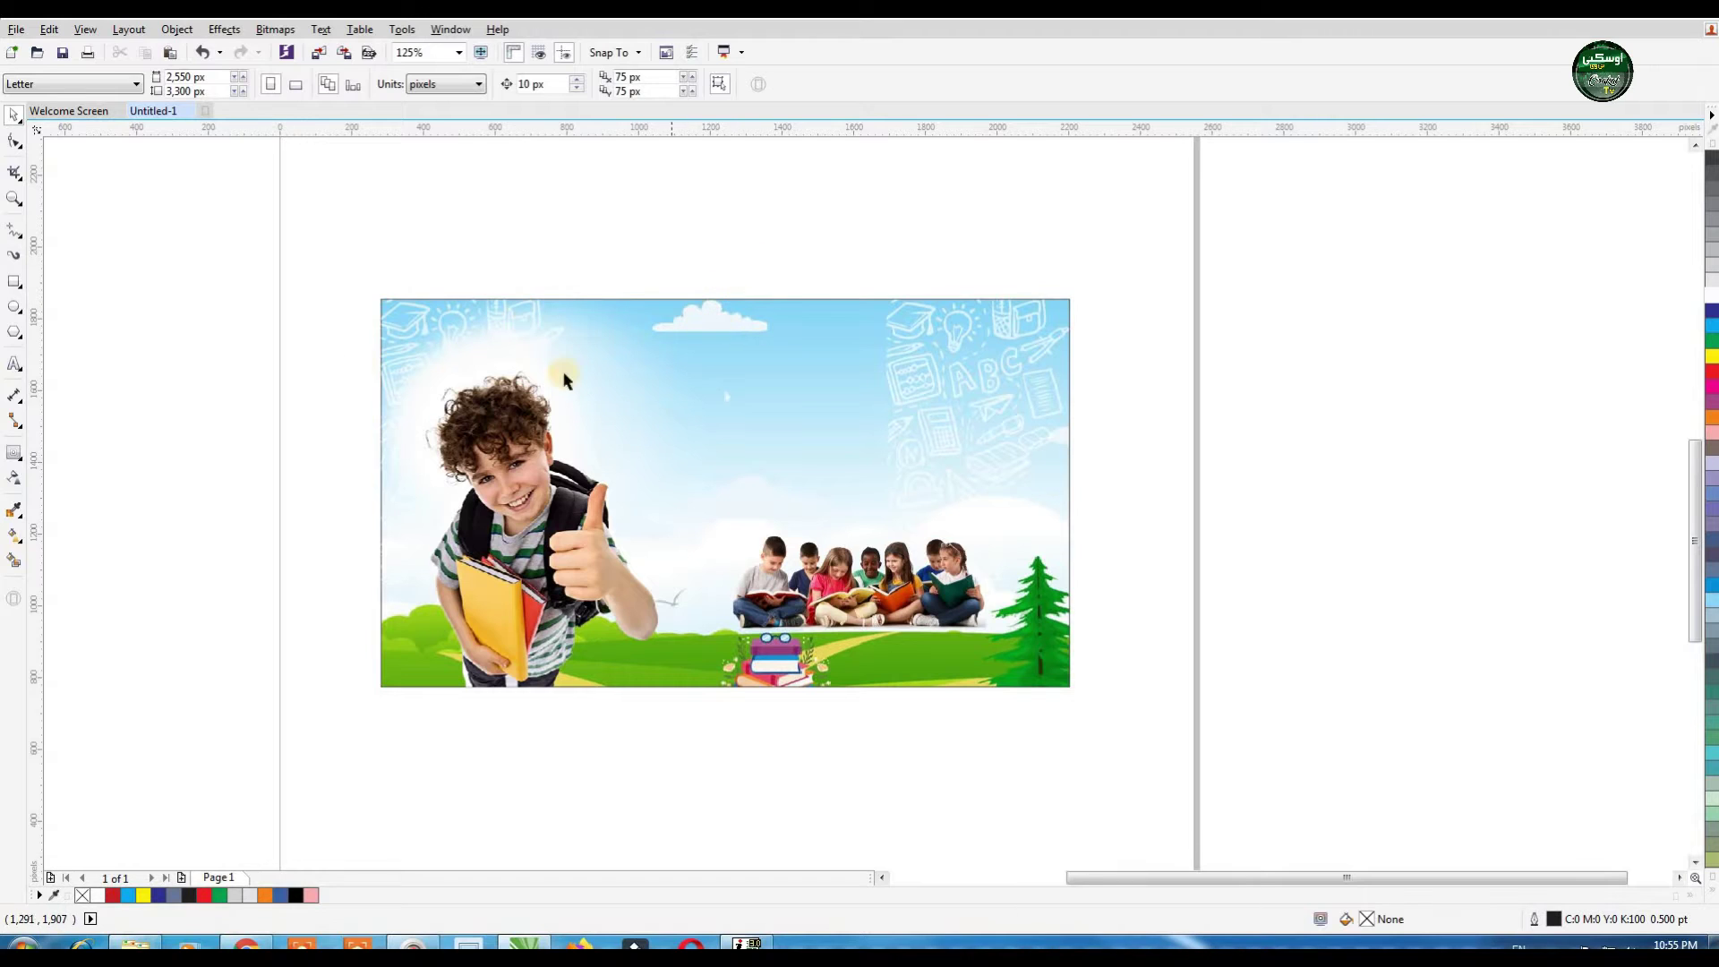
Step: Start a 24 pt Arial text line in the open sky beside the boy's head
{"action": "left_click", "coordinate": [15, 362]}
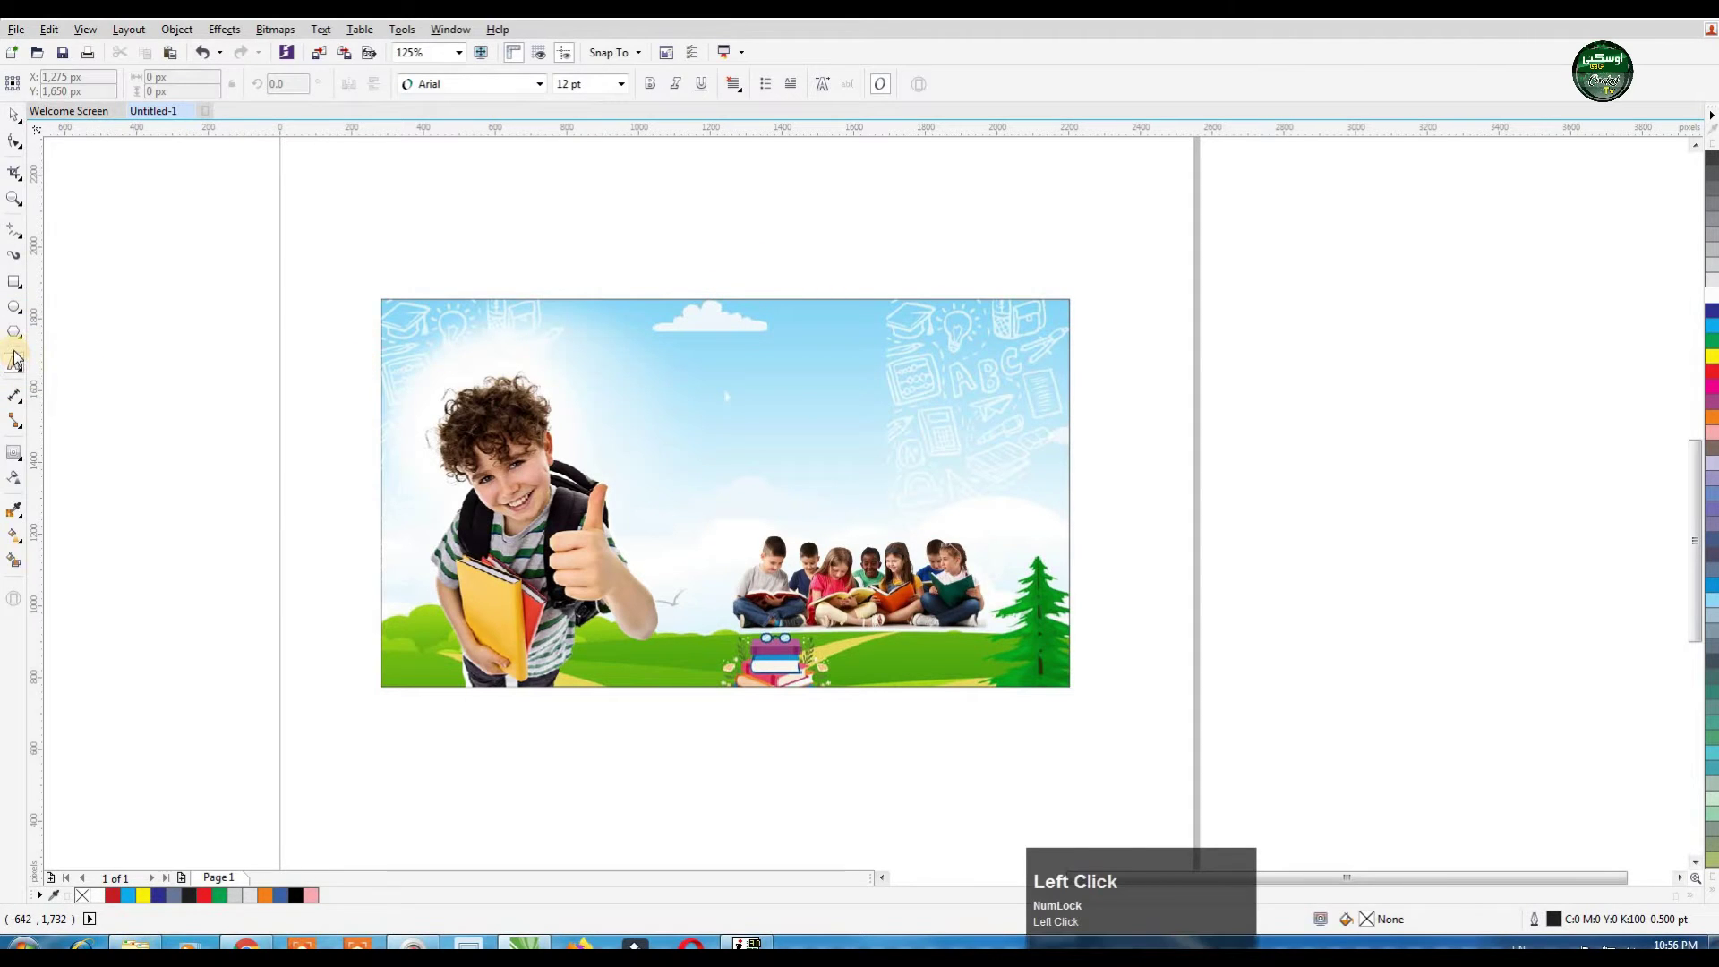
{"action": "left_click", "coordinate": [652, 390]}
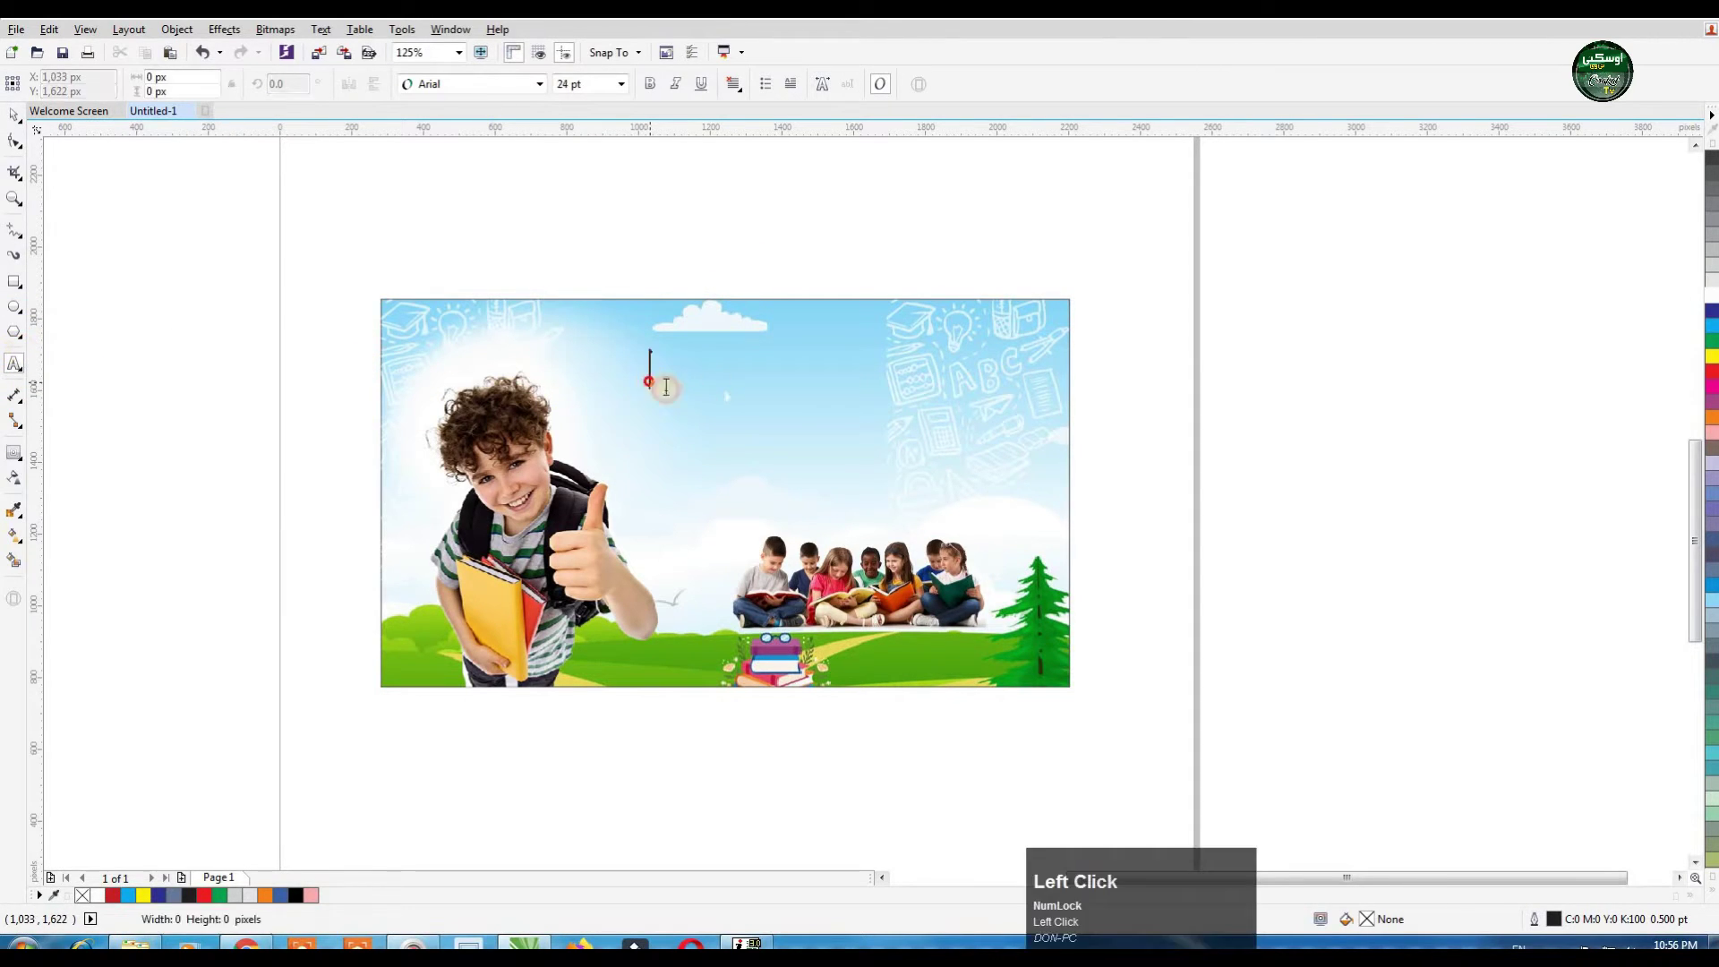
{"action": "scroll", "coordinate": [664, 385], "scroll_direction": "up", "scroll_amount": 1}
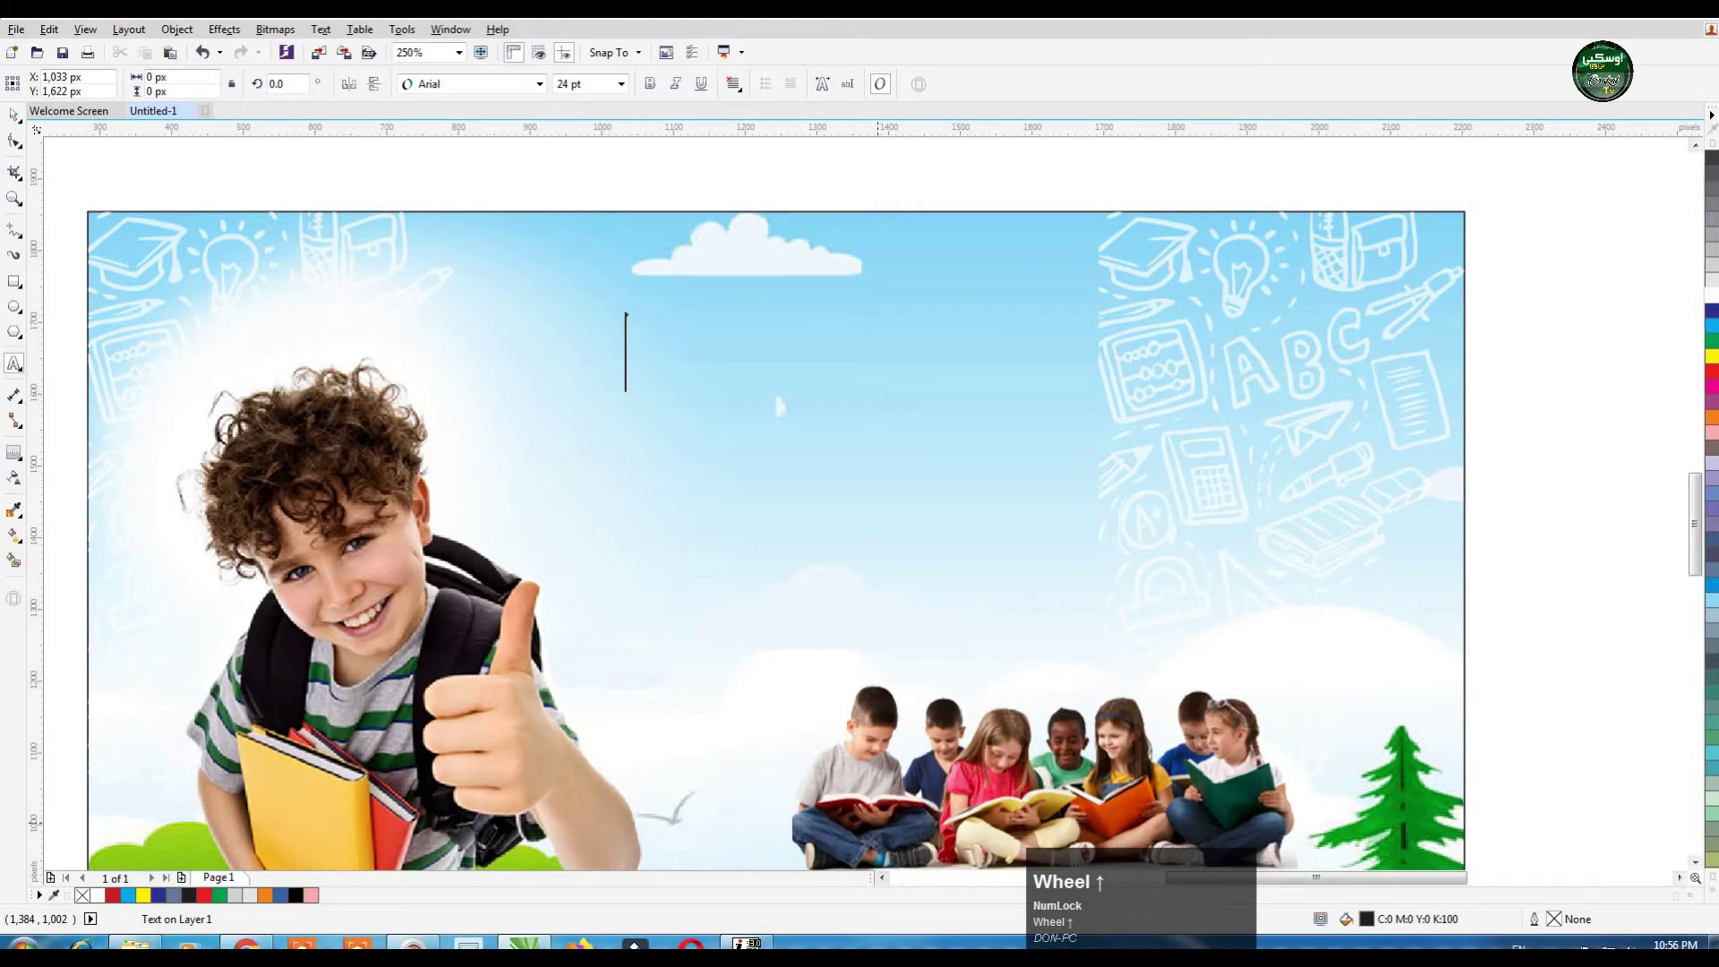